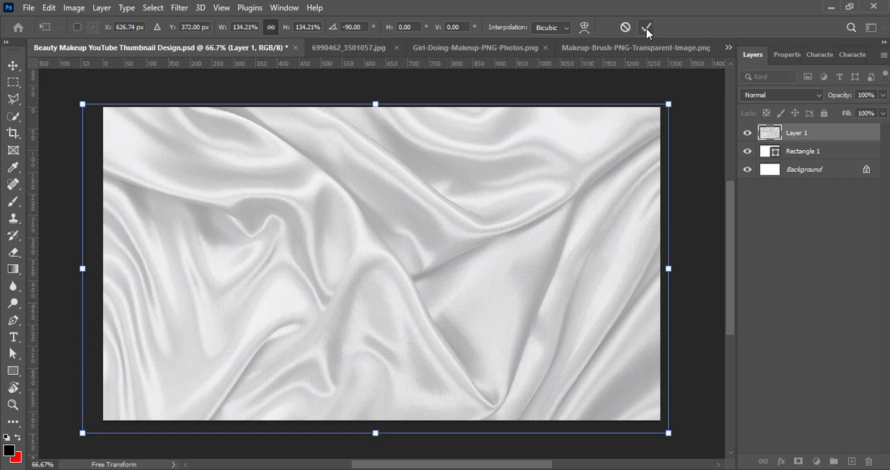
Step: Confirm the satin texture's transform and set its contrast to 39 with a Brightness/Contrast adjustment
{"action": "left_click", "coordinate": [647, 27]}
{"action": "left_click", "coordinate": [73, 7]}
{"action": "mouse_move", "coordinate": [79, 48]}
{"action": "left_click", "coordinate": [229, 95]}
{"action": "left_click", "coordinate": [358, 66]}
{"action": "left_click", "coordinate": [74, 7]}
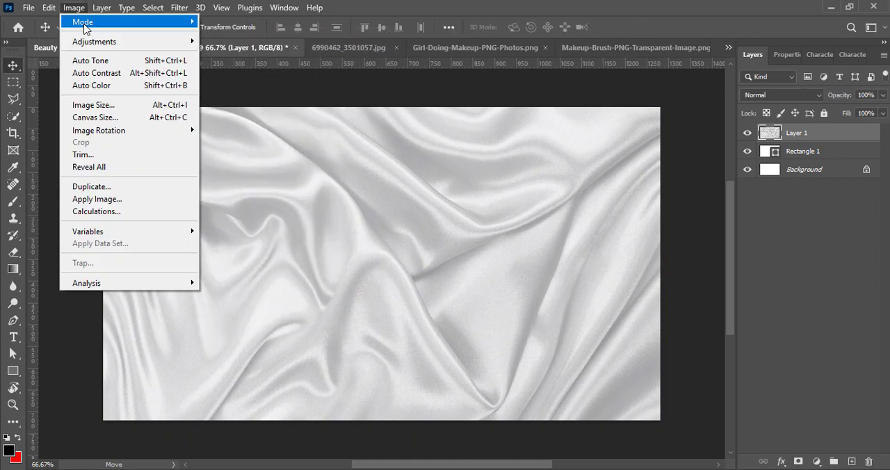
{"action": "mouse_move", "coordinate": [150, 43]}
{"action": "left_click", "coordinate": [245, 41]}
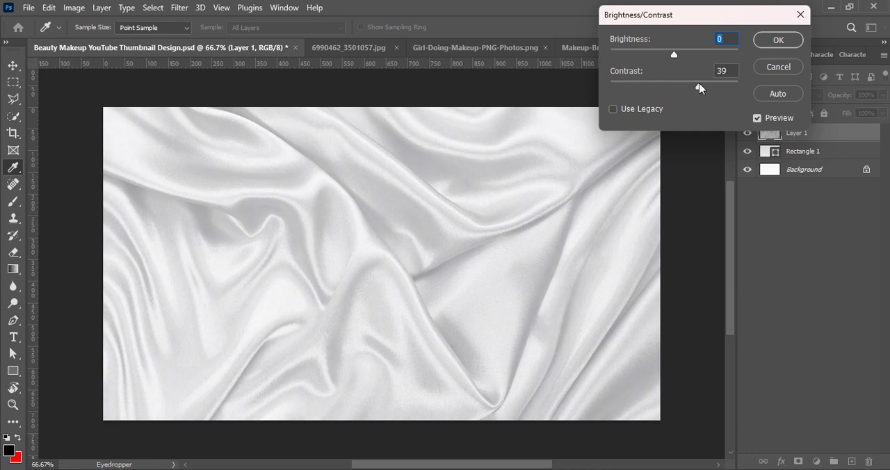
{"action": "left_click", "coordinate": [778, 40]}
Step: Adjust the satin texture with Levels, trying the Lighter preset before applying a darker one, and save the document
{"action": "left_click", "coordinate": [74, 8]}
{"action": "mouse_move", "coordinate": [80, 37]}
{"action": "left_click", "coordinate": [292, 54]}
{"action": "left_click", "coordinate": [564, 35]}
{"action": "left_click", "coordinate": [559, 136]}
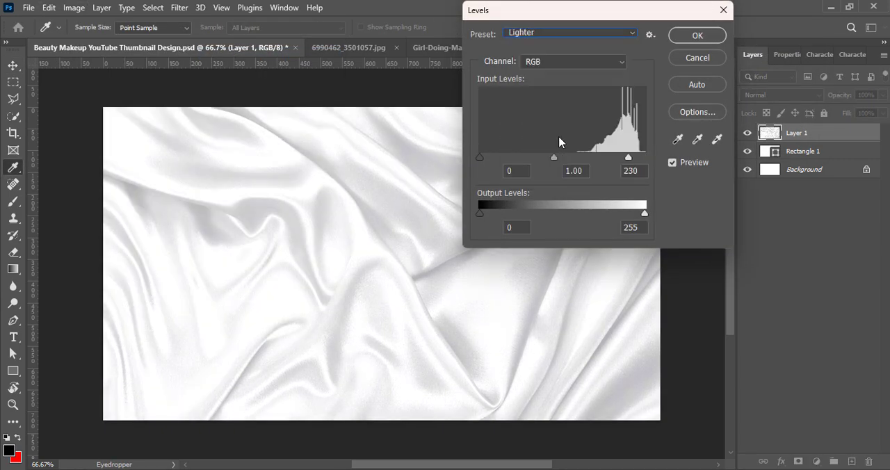
{"action": "left_click", "coordinate": [549, 33]}
{"action": "left_click", "coordinate": [546, 68]}
{"action": "left_click", "coordinate": [549, 33]}
{"action": "left_click", "coordinate": [556, 157]}
{"action": "left_click", "coordinate": [698, 35]}
{"action": "key", "text": "v"}
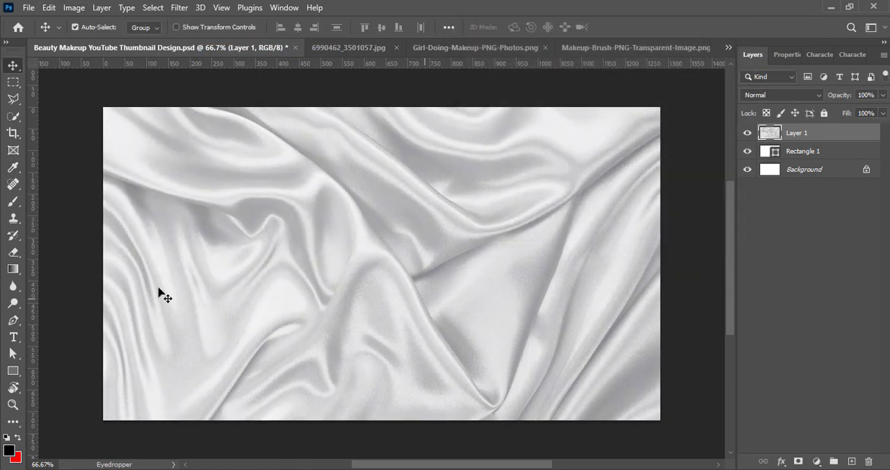
{"action": "key", "text": "ctrl+s"}
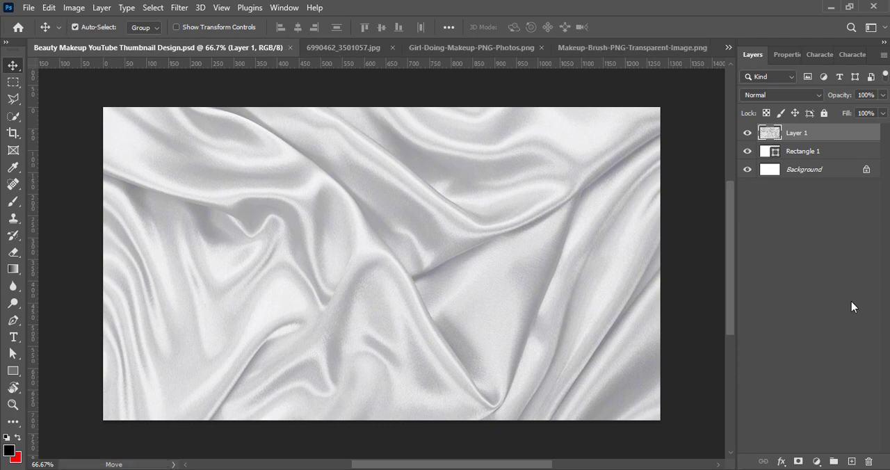
Step: Apply a Radial Blur to the satin texture layer and save the document
{"action": "left_click", "coordinate": [175, 9]}
{"action": "mouse_move", "coordinate": [202, 180]}
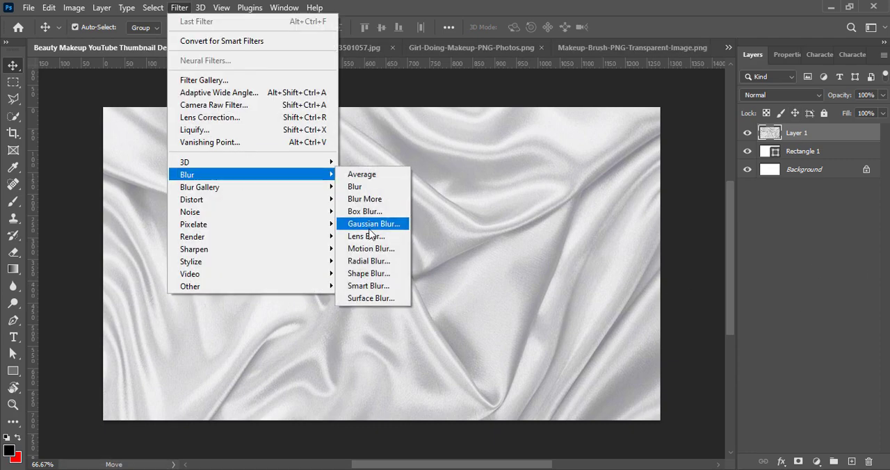
{"action": "left_click", "coordinate": [374, 267]}
{"action": "left_click", "coordinate": [738, 128]}
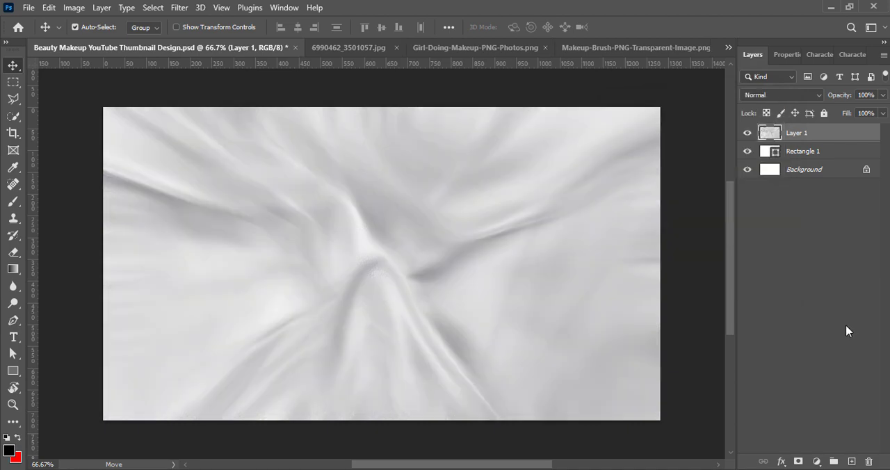
{"action": "left_click", "coordinate": [847, 332]}
{"action": "key", "text": "ctrl+s"}
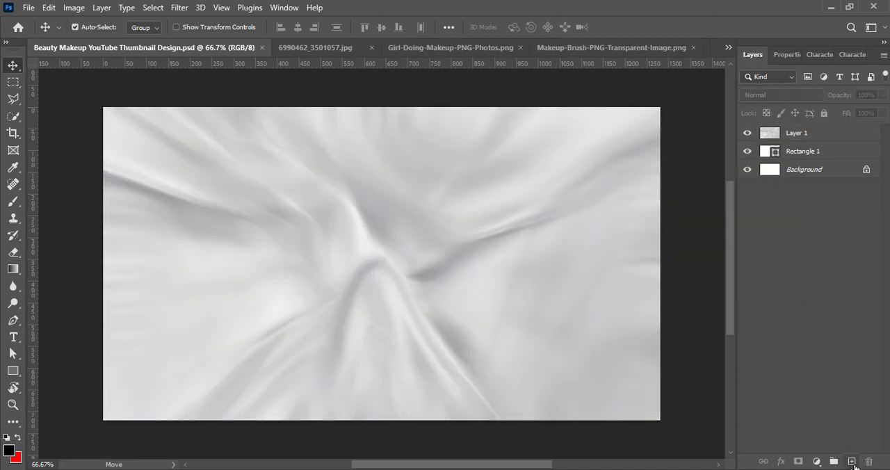
Step: Add an empty layer and choose the wavy-sided page shape from All Legacy Default Shapes for the Custom Shape tool
{"action": "left_click", "coordinate": [852, 462]}
{"action": "right_click", "coordinate": [12, 370]}
{"action": "left_click", "coordinate": [62, 435]}
{"action": "left_click", "coordinate": [530, 27]}
{"action": "left_click", "coordinate": [351, 206]}
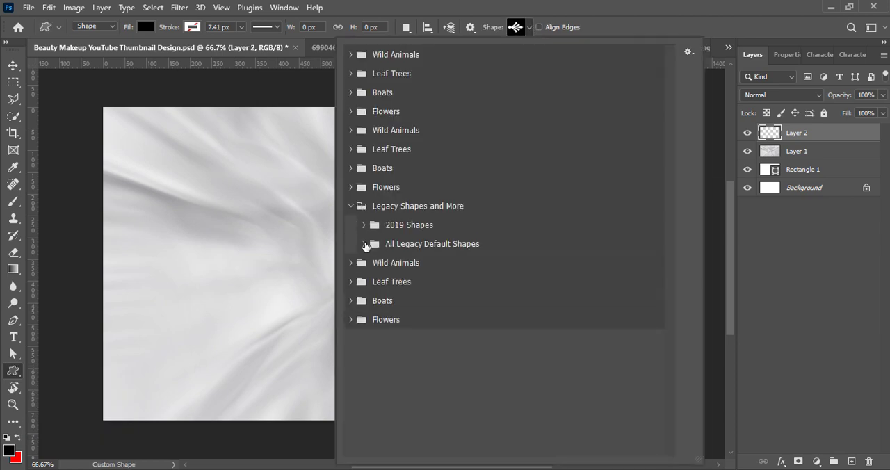
{"action": "left_click", "coordinate": [364, 245]}
{"action": "left_click", "coordinate": [377, 338]}
{"action": "left_click", "coordinate": [612, 370]}
{"action": "left_click", "coordinate": [799, 357]}
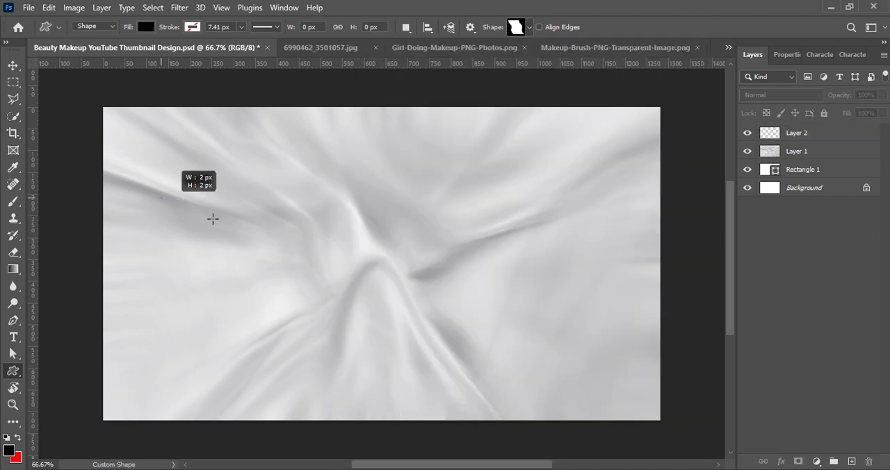
Step: Draw a black page shape about 509 by 445 px and move it to the canvas's lower-left corner
{"action": "left_click_drag", "start_coordinate": [213, 219], "coordinate": [368, 391]}
{"action": "key", "text": "v"}
{"action": "left_click_drag", "start_coordinate": [269, 272], "coordinate": [159, 323]}
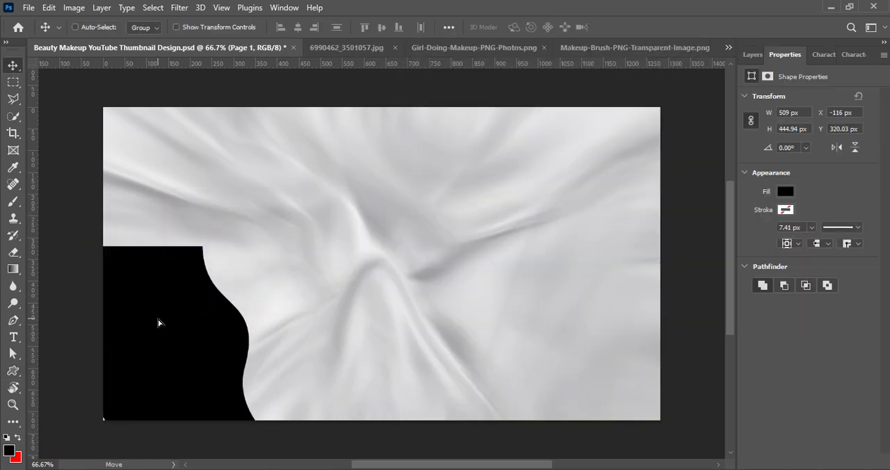
Step: Enlarge the black shape to about 142% and rotate it about -37° so its wavy edge spans the lower-left corner
{"action": "key", "text": "ctrl+t"}
{"action": "left_click_drag", "start_coordinate": [299, 416], "coordinate": [316, 311]}
{"action": "left_click_drag", "start_coordinate": [171, 369], "coordinate": [144, 420]}
{"action": "left_click_drag", "start_coordinate": [281, 402], "coordinate": [348, 462]}
{"action": "left_click_drag", "start_coordinate": [168, 368], "coordinate": [131, 361]}
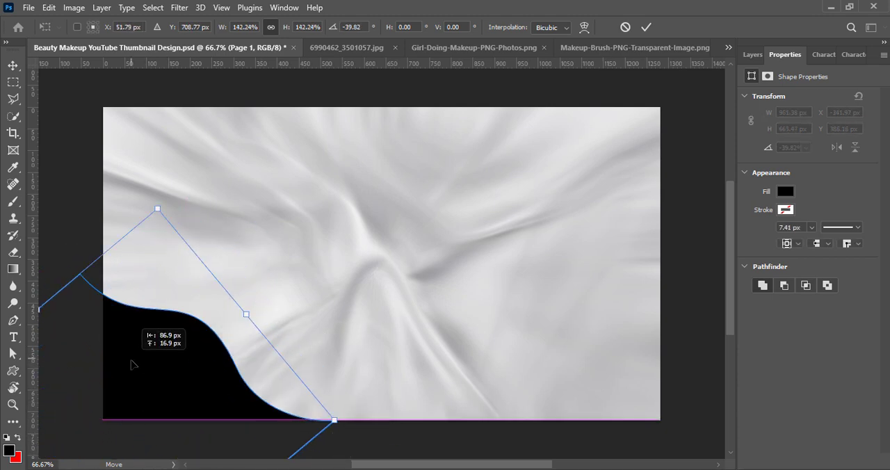
{"action": "left_click_drag", "start_coordinate": [344, 425], "coordinate": [341, 437]}
{"action": "left_click", "coordinate": [647, 27]}
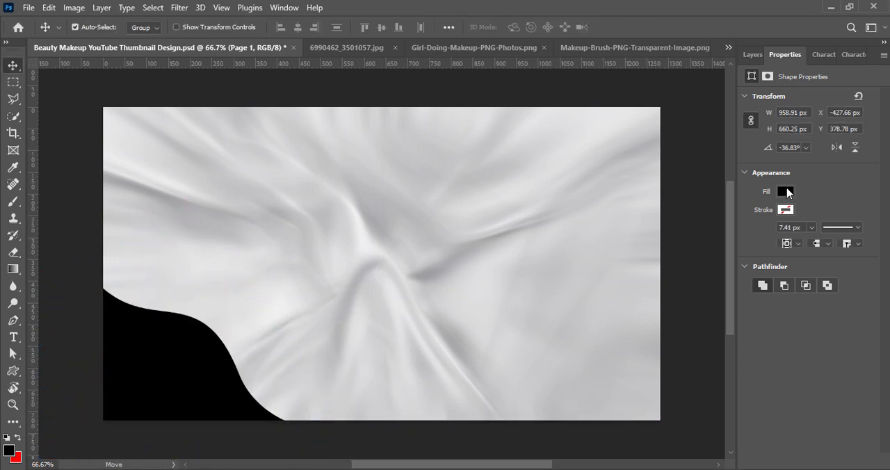
Step: Change the corner shape's fill from black to purple a300d9
{"action": "left_click", "coordinate": [785, 192]}
{"action": "left_click", "coordinate": [875, 218]}
{"action": "left_click_drag", "start_coordinate": [569, 298], "coordinate": [580, 171]}
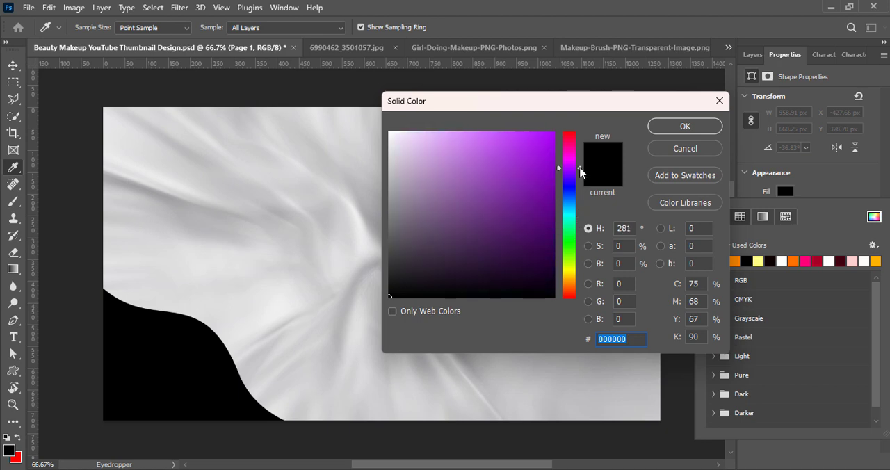
{"action": "left_click_drag", "start_coordinate": [528, 143], "coordinate": [556, 135]}
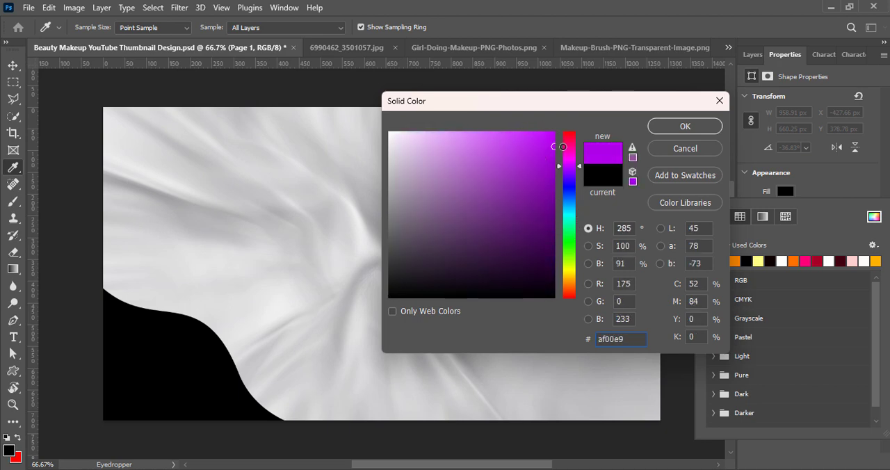
{"action": "left_click", "coordinate": [685, 126]}
Step: Duplicate the purple corner shape with a slight offset and place the copy's layer beneath the original
{"action": "left_click", "coordinate": [177, 348]}
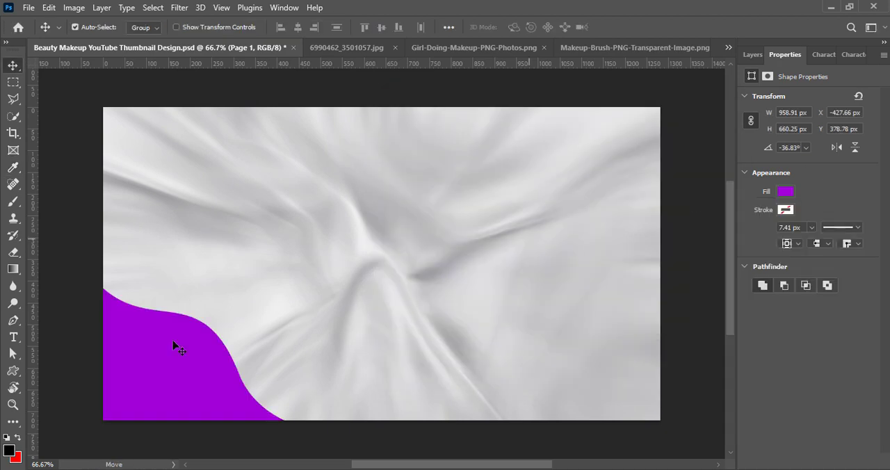
{"action": "left_click_drag", "start_coordinate": [144, 381], "coordinate": [142, 382]}
{"action": "left_click", "coordinate": [752, 55]}
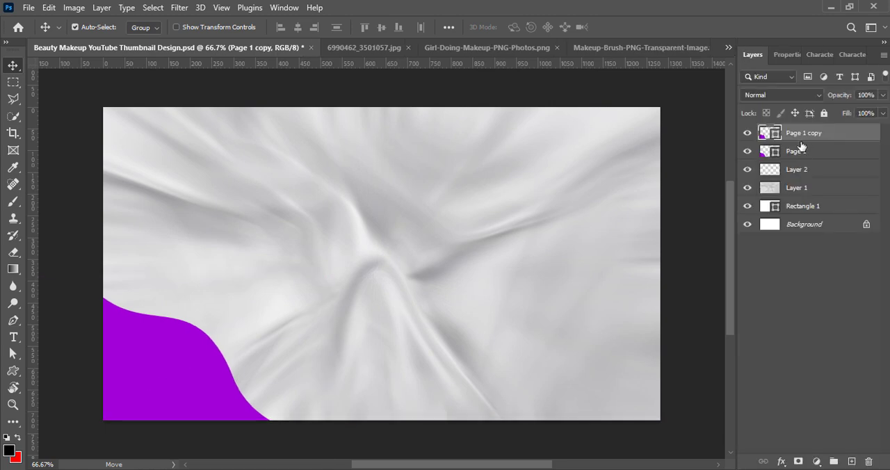
{"action": "left_click_drag", "start_coordinate": [798, 139], "coordinate": [768, 157]}
Step: Give the duplicated shape no fill and a purple stroke, and position it as an outline above the purple shape's edge
{"action": "left_click", "coordinate": [787, 55]}
{"action": "left_click", "coordinate": [786, 192]}
{"action": "left_click", "coordinate": [718, 216]}
{"action": "left_click", "coordinate": [784, 210]}
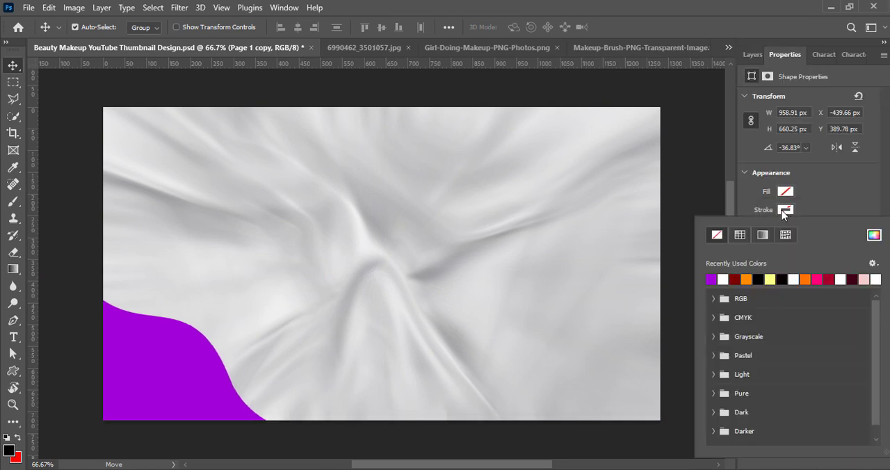
{"action": "left_click", "coordinate": [712, 279]}
{"action": "left_click", "coordinate": [825, 201]}
{"action": "key", "text": "ctrl+t"}
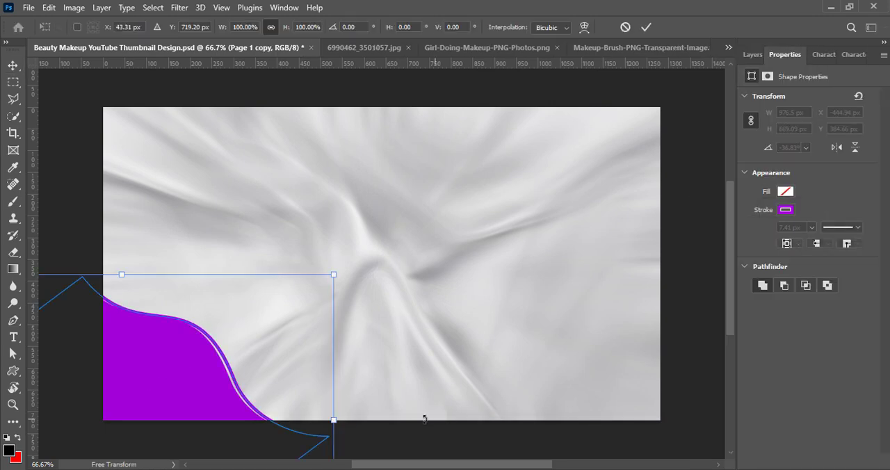
{"action": "left_click", "coordinate": [647, 28]}
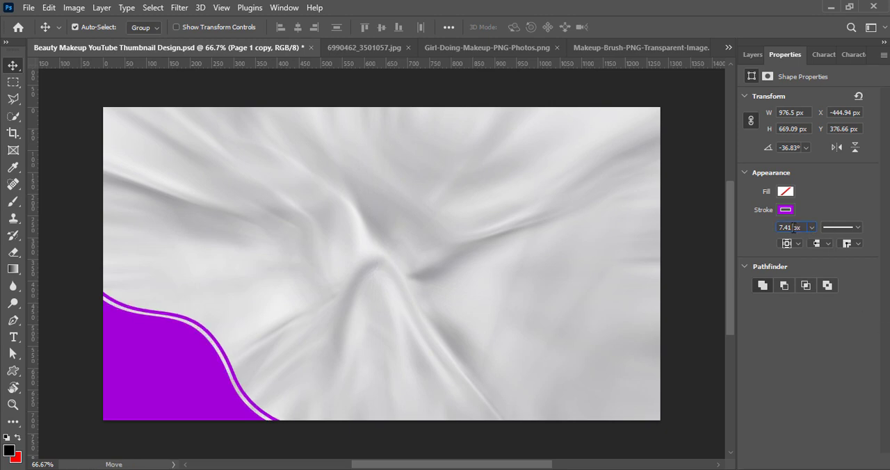
Step: Set the outline's stroke width to 3 px and its colour to a dark purple near 4f0069
{"action": "type", "text": "4"}
{"action": "key", "text": "Return"}
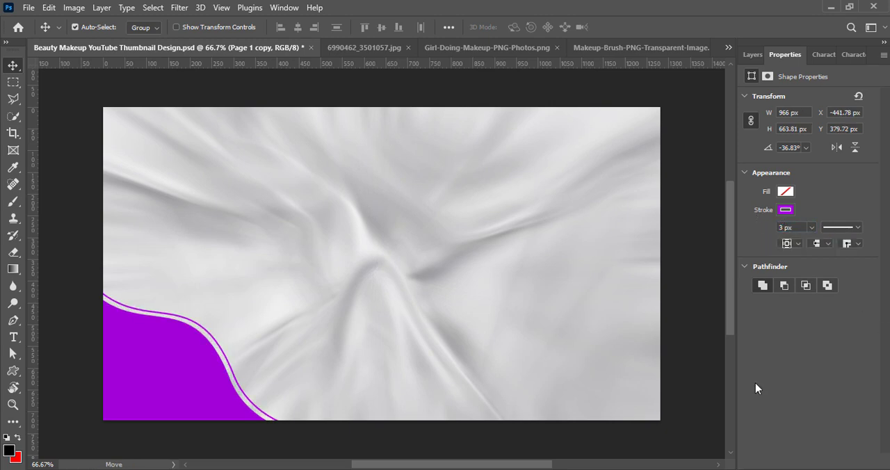
{"action": "left_click", "coordinate": [786, 210]}
{"action": "left_click", "coordinate": [875, 234]}
{"action": "left_click", "coordinate": [555, 226]}
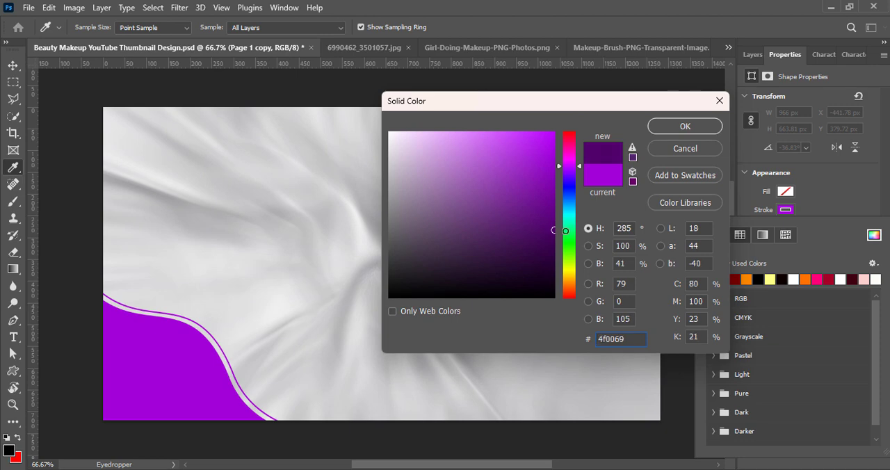
{"action": "key", "text": "Return"}
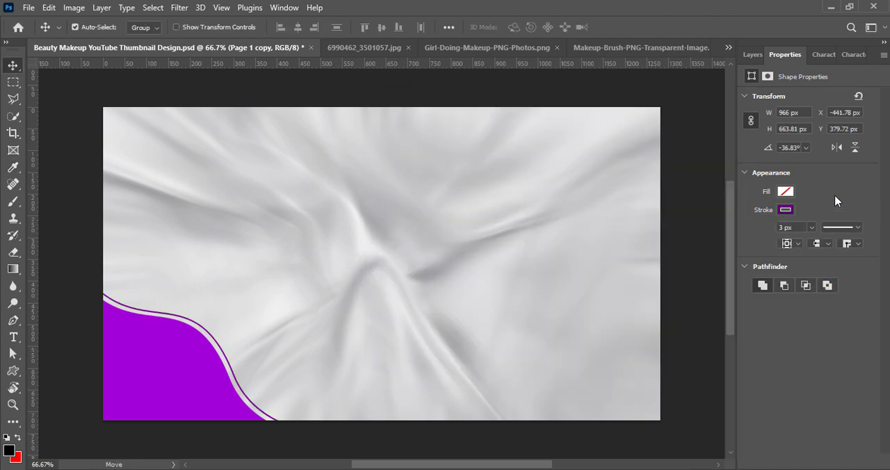
Step: Rotate the dark outline slightly and shift it closer to the purple shape's wavy edge
{"action": "key", "text": "F7"}
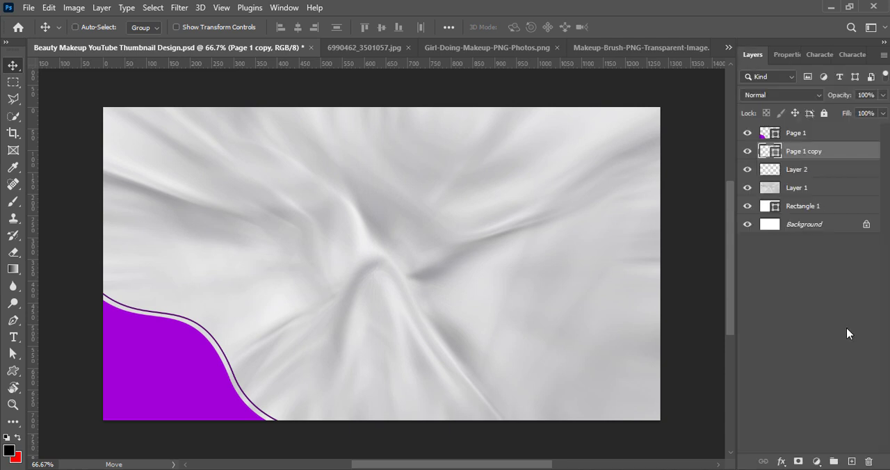
{"action": "key", "text": "ctrl+t"}
{"action": "left_click_drag", "start_coordinate": [373, 455], "coordinate": [376, 451]}
{"action": "left_click_drag", "start_coordinate": [175, 376], "coordinate": [174, 384]}
{"action": "left_click", "coordinate": [646, 27]}
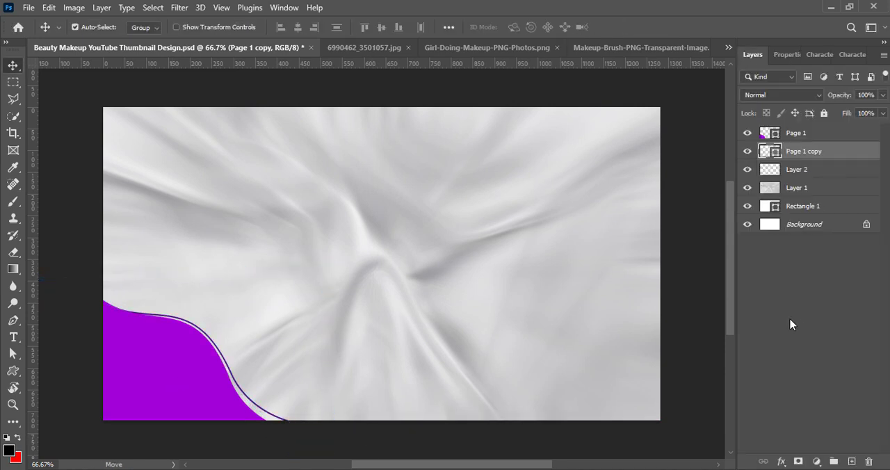
Step: Duplicate the purple shape into the canvas's upper-right corner and rotate the copy 180°
{"action": "left_click_drag", "start_coordinate": [153, 356], "coordinate": [656, 142]}
{"action": "key", "text": "ctrl+t"}
{"action": "right_click", "coordinate": [549, 193]}
{"action": "left_click", "coordinate": [600, 409]}
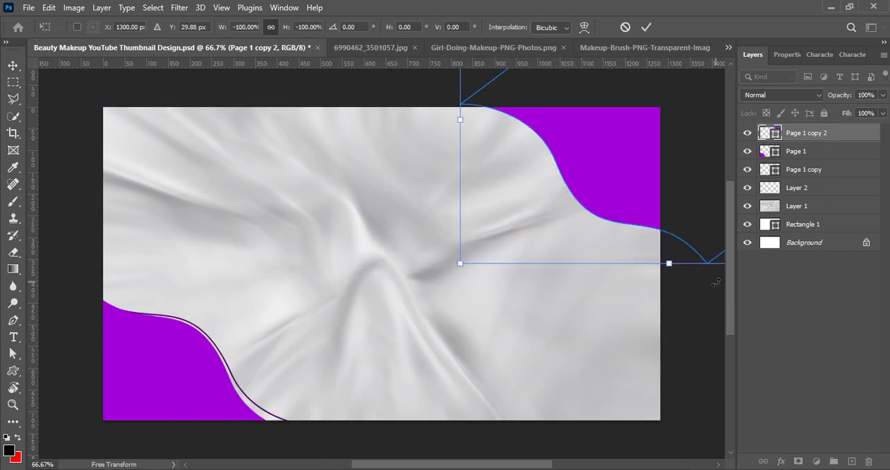
Step: Scale the upper-right shape to about 80%, reposition it in the corner and rotate it slightly
{"action": "left_click_drag", "start_coordinate": [674, 264], "coordinate": [666, 207]}
{"action": "left_click_drag", "start_coordinate": [638, 144], "coordinate": [643, 170]}
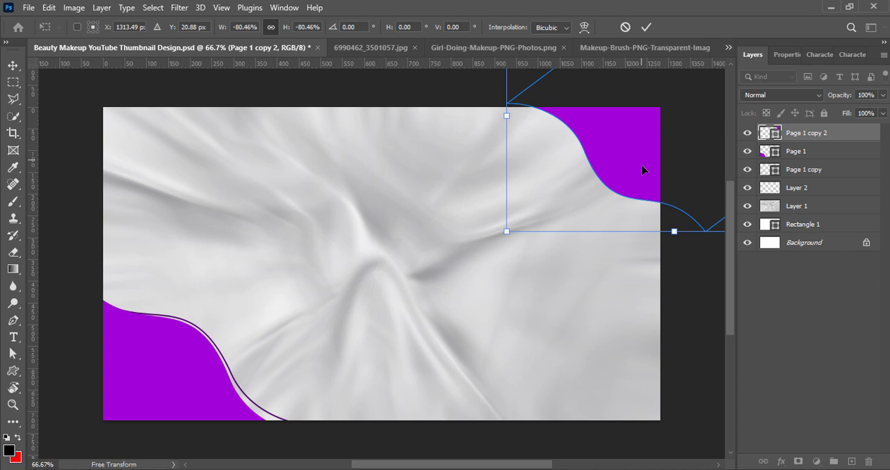
{"action": "left_click_drag", "start_coordinate": [678, 237], "coordinate": [682, 249]}
{"action": "left_click", "coordinate": [646, 27]}
Step: Recolour the upper-right corner shape to magenta and save the document
{"action": "double_click", "coordinate": [770, 132]}
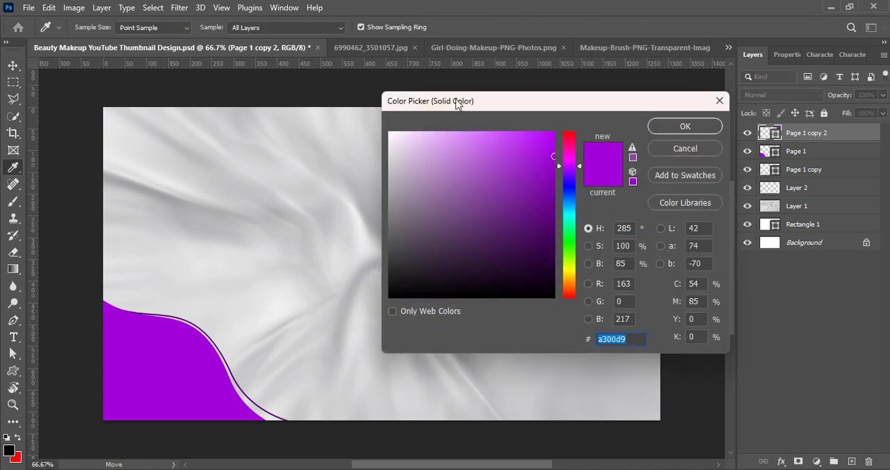
{"action": "left_click_drag", "start_coordinate": [457, 104], "coordinate": [213, 108]}
{"action": "left_click", "coordinate": [330, 164]}
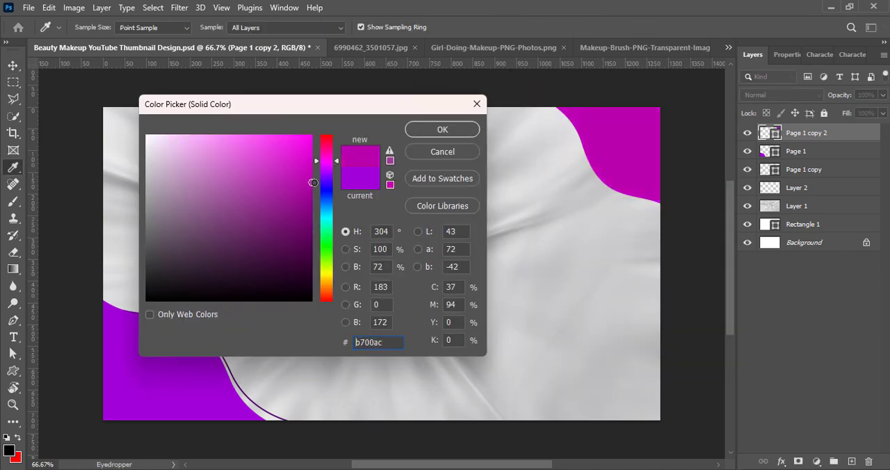
{"action": "left_click", "coordinate": [443, 129]}
{"action": "key", "text": "ctrl+s"}
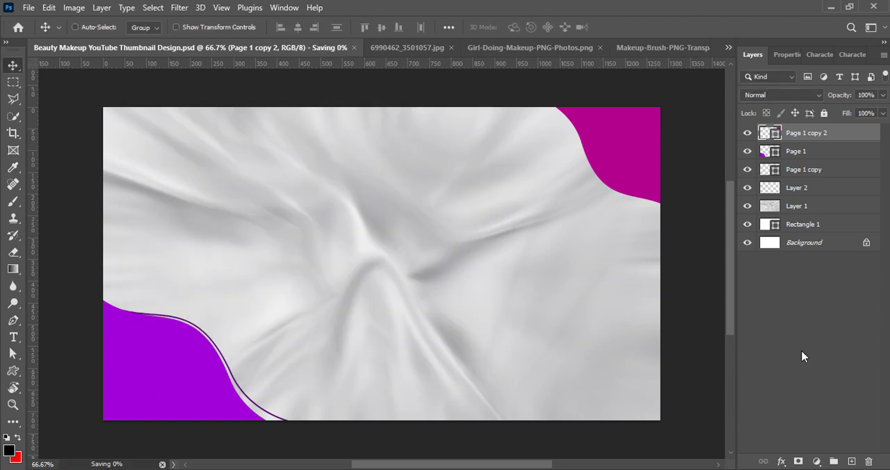
Step: Duplicate the dark outline near the magenta shape in the upper-right corner, scale it to about 80% and rotate it 1.88°
{"action": "left_click_drag", "start_coordinate": [257, 411], "coordinate": [770, 198]}
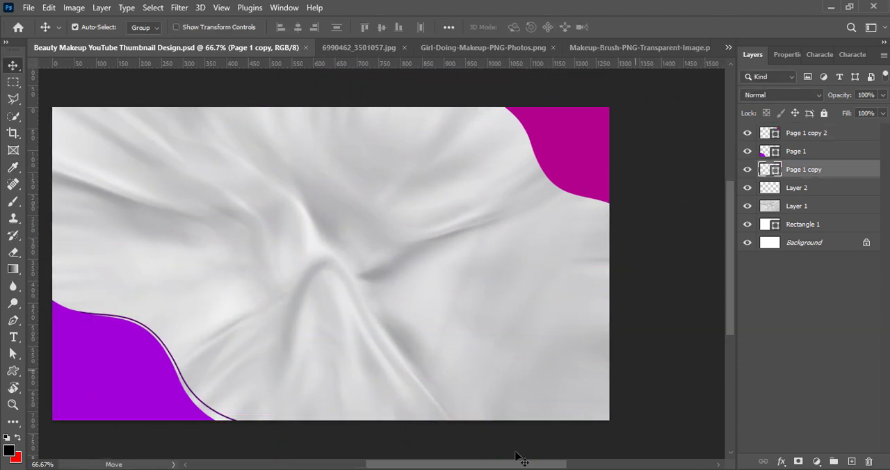
{"action": "left_click_drag", "start_coordinate": [515, 464], "coordinate": [498, 464]}
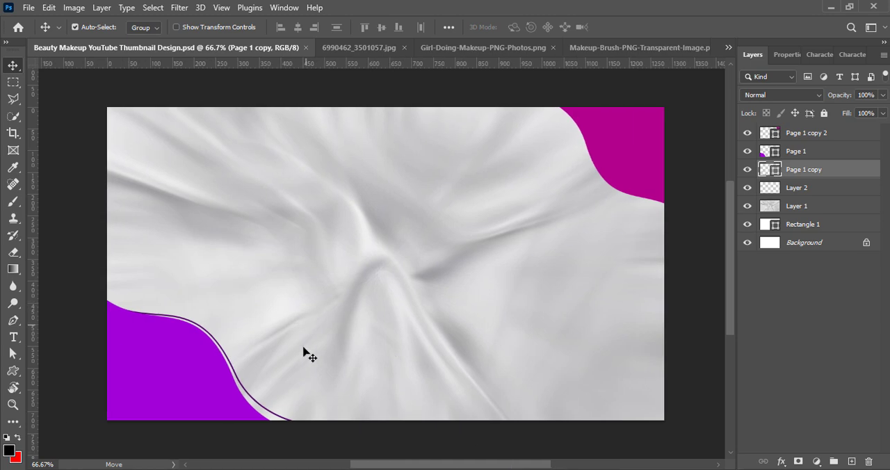
{"action": "left_click_drag", "start_coordinate": [258, 404], "coordinate": [579, 243], "text": "alt"}
{"action": "key", "text": "ctrl+t"}
{"action": "left_click_drag", "start_coordinate": [420, 324], "coordinate": [626, 183]}
{"action": "left_click_drag", "start_coordinate": [665, 251], "coordinate": [665, 194]}
{"action": "left_click_drag", "start_coordinate": [663, 144], "coordinate": [644, 175]}
{"action": "left_click_drag", "start_coordinate": [686, 256], "coordinate": [689, 277]}
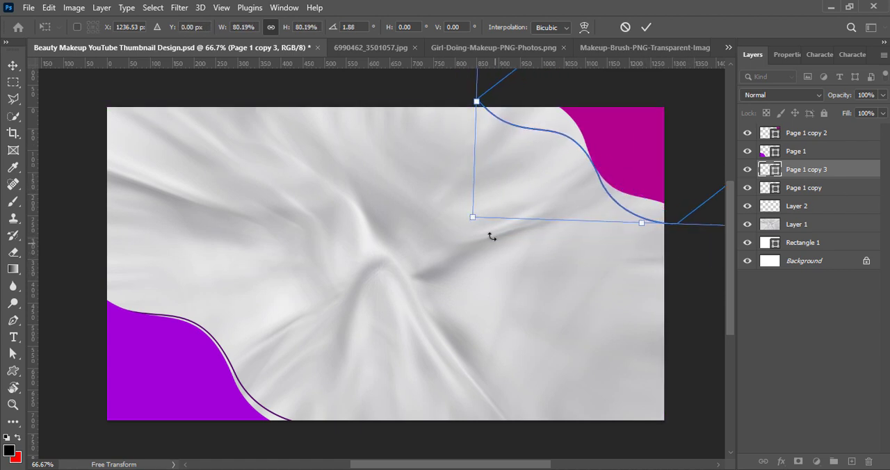
Step: Scale the dark outline copy to about 75%, rotate it 180° and align it along the magenta shape's wavy edge
{"action": "left_click_drag", "start_coordinate": [473, 216], "coordinate": [526, 181]}
{"action": "left_click_drag", "start_coordinate": [656, 147], "coordinate": [637, 161]}
{"action": "left_click_drag", "start_coordinate": [673, 215], "coordinate": [678, 229]}
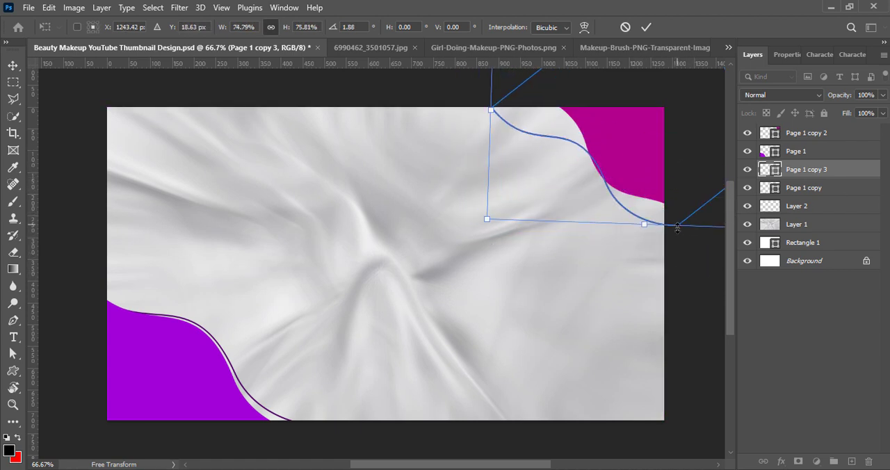
{"action": "left_click_drag", "start_coordinate": [696, 279], "coordinate": [694, 291]}
{"action": "right_click", "coordinate": [639, 164]}
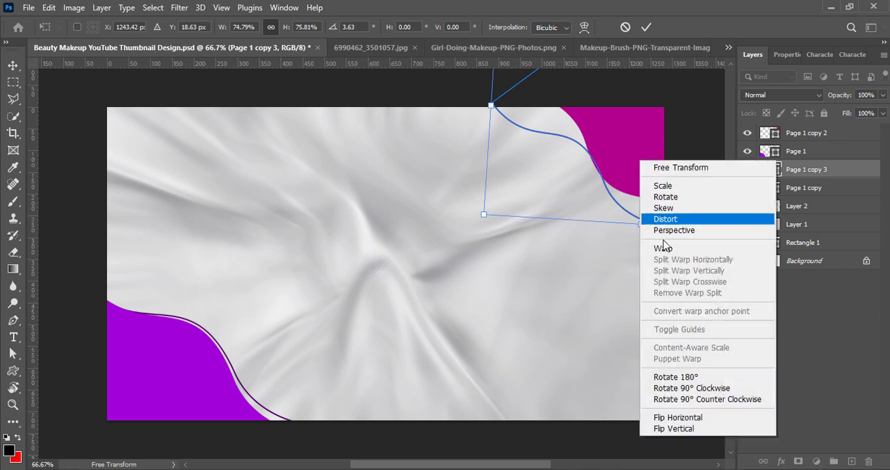
{"action": "left_click", "coordinate": [672, 381]}
{"action": "left_click_drag", "start_coordinate": [638, 201], "coordinate": [655, 210]}
{"action": "left_click_drag", "start_coordinate": [700, 269], "coordinate": [679, 291]}
{"action": "left_click", "coordinate": [645, 27]}
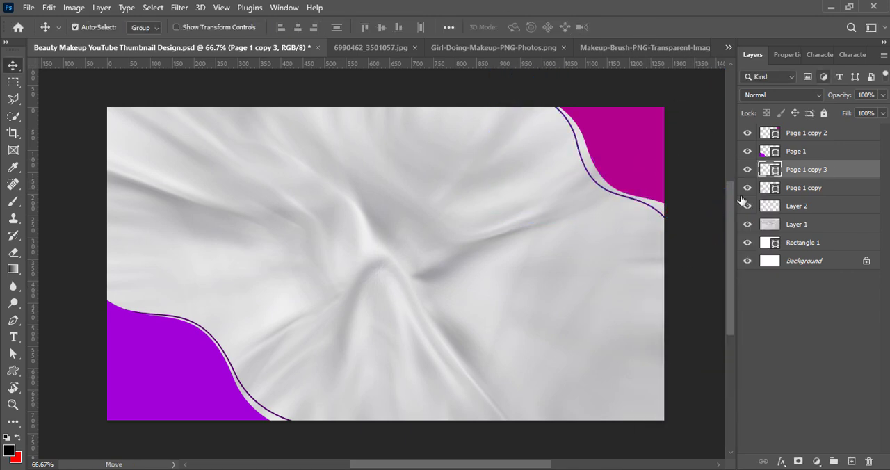
Step: Try to recolour the upper-right outline by setting its layer colour to ff0078
{"action": "double_click", "coordinate": [769, 171]}
{"action": "left_click", "coordinate": [331, 160]}
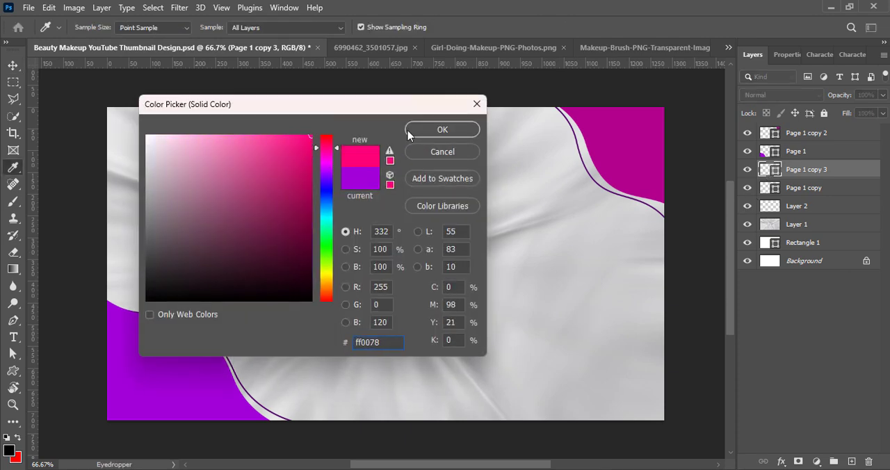
{"action": "left_click", "coordinate": [442, 130]}
Step: Set the upper-right outline's stroke colour to df0054 and save the document
{"action": "left_click", "coordinate": [785, 54]}
{"action": "left_click", "coordinate": [786, 209]}
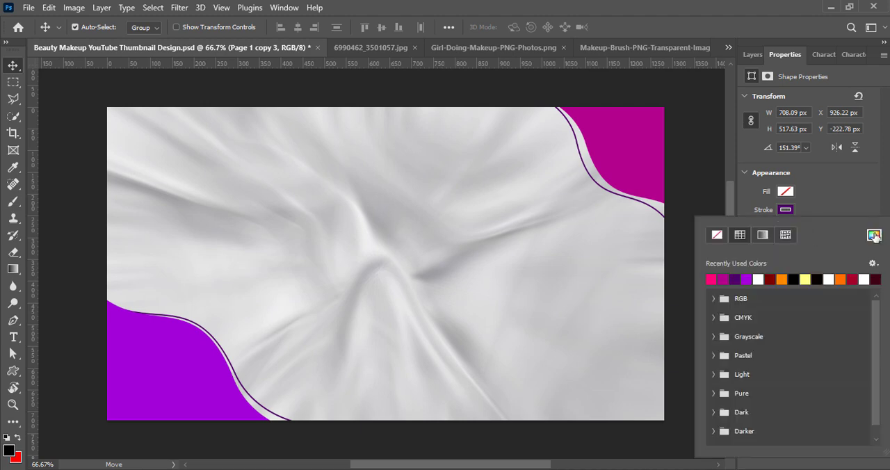
{"action": "left_click", "coordinate": [874, 234]}
{"action": "left_click", "coordinate": [311, 166]}
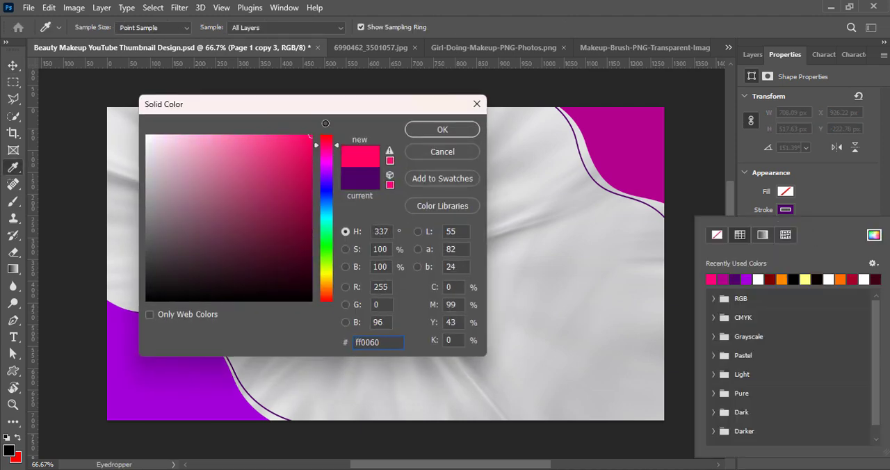
{"action": "left_click", "coordinate": [443, 130]}
{"action": "left_click", "coordinate": [786, 210]}
{"action": "left_click", "coordinate": [786, 209]}
{"action": "left_click", "coordinate": [874, 235]}
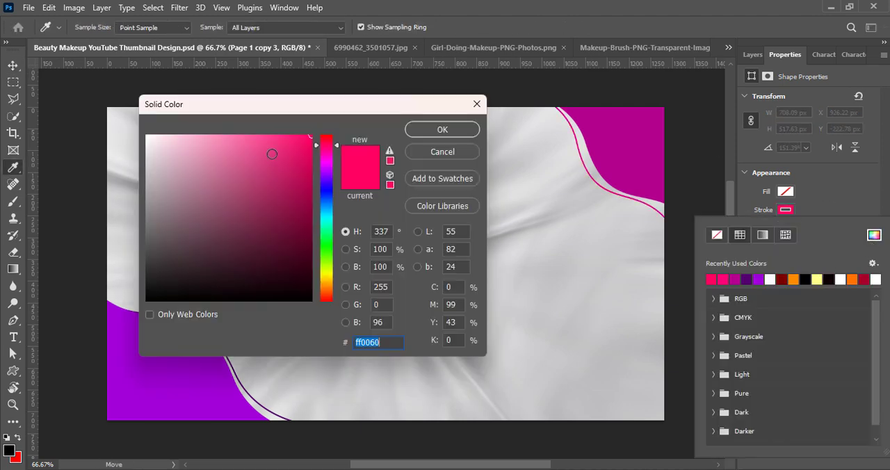
{"action": "left_click", "coordinate": [313, 156]}
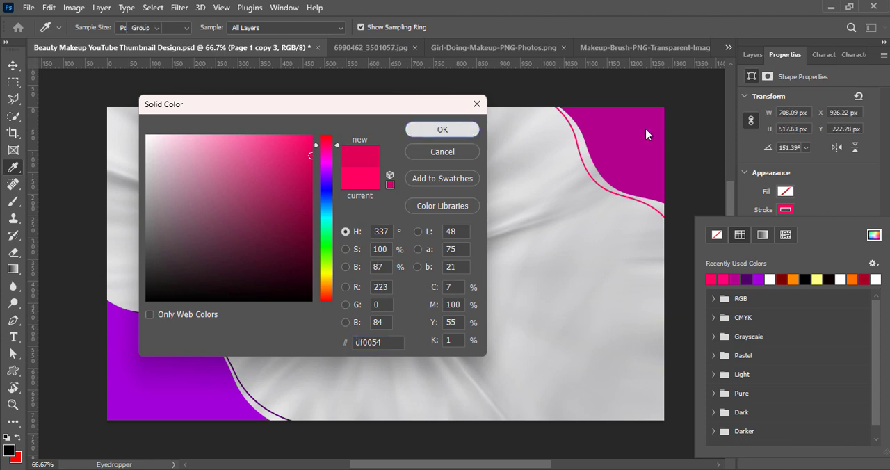
{"action": "key", "text": "Return"}
{"action": "key", "text": "ctrl+s"}
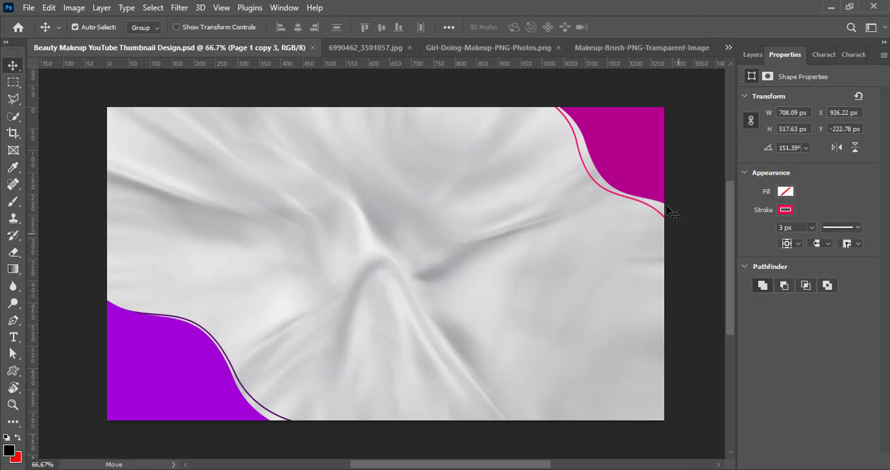
Step: Nudge the magenta corner shape to X 909.25 px and Y -263.25 px, and save the document
{"action": "left_click", "coordinate": [631, 145], "text": "ctrl"}
{"action": "key", "text": "Up"}
{"action": "key", "text": "Up"}
{"action": "key", "text": "Up"}
{"action": "key", "text": "Up"}
{"action": "key", "text": "Left"}
{"action": "key", "text": "Left"}
{"action": "key", "text": "Left"}
{"action": "key", "text": "Left"}
{"action": "key", "text": "Left"}
{"action": "key", "text": "Left"}
{"action": "key", "text": "Left"}
{"action": "key", "text": "Left"}
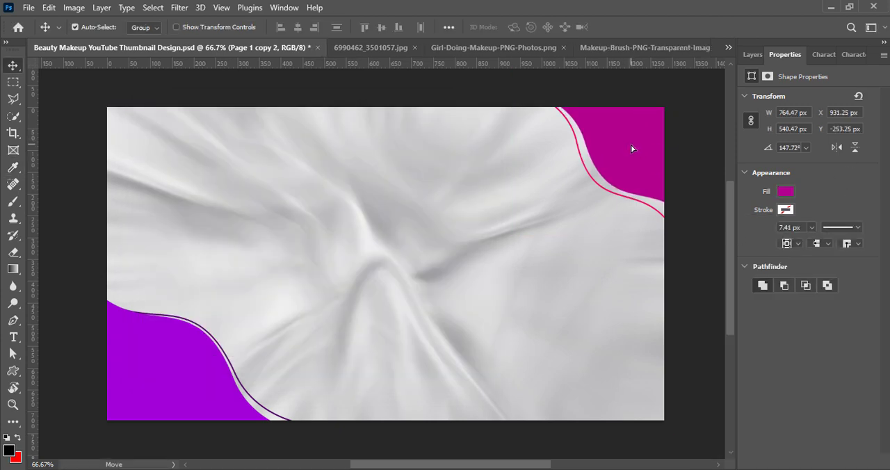
{"action": "key", "text": "Up"}
{"action": "key", "text": "Up"}
{"action": "key", "text": "Up"}
{"action": "key", "text": "Up"}
{"action": "key", "text": "Up"}
{"action": "key", "text": "Up"}
{"action": "key", "text": "Up"}
{"action": "key", "text": "Up"}
{"action": "key", "text": "Up"}
{"action": "key", "text": "Up"}
{"action": "key", "text": "Left"}
{"action": "key", "text": "Left"}
{"action": "key", "text": "Left"}
{"action": "key", "text": "Left"}
{"action": "key", "text": "Left"}
{"action": "key", "text": "Left"}
{"action": "key", "text": "Left"}
{"action": "key", "text": "Left"}
{"action": "key", "text": "Left"}
{"action": "key", "text": "Left"}
{"action": "key", "text": "Left"}
{"action": "key", "text": "Left"}
{"action": "key", "text": "Left"}
{"action": "key", "text": "Left"}
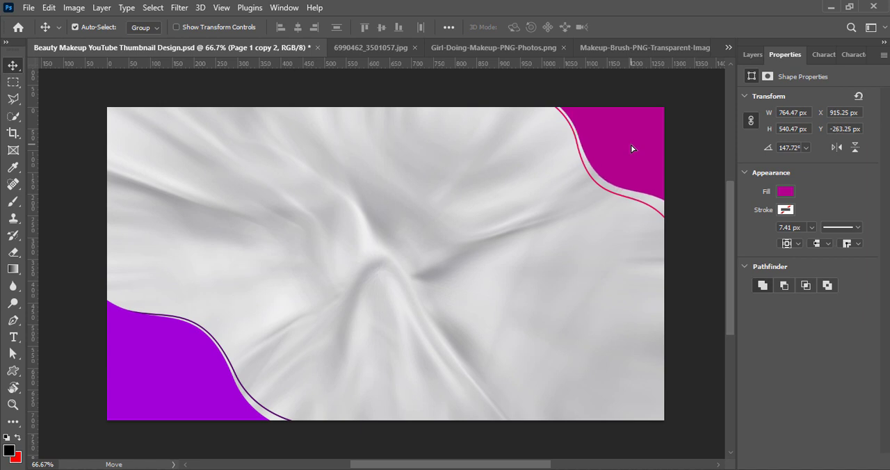
{"action": "key", "text": "ctrl+s"}
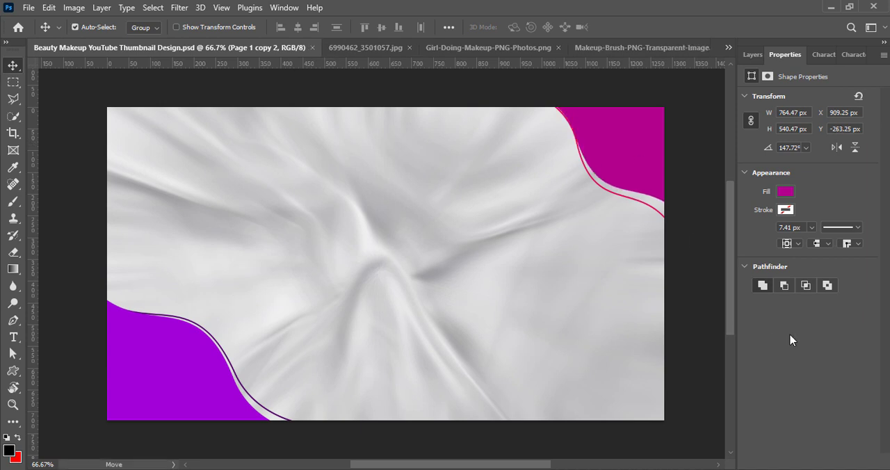
Step: Add a new empty layer at the top of the layer stack and deselect all layers
{"action": "left_click", "coordinate": [752, 54]}
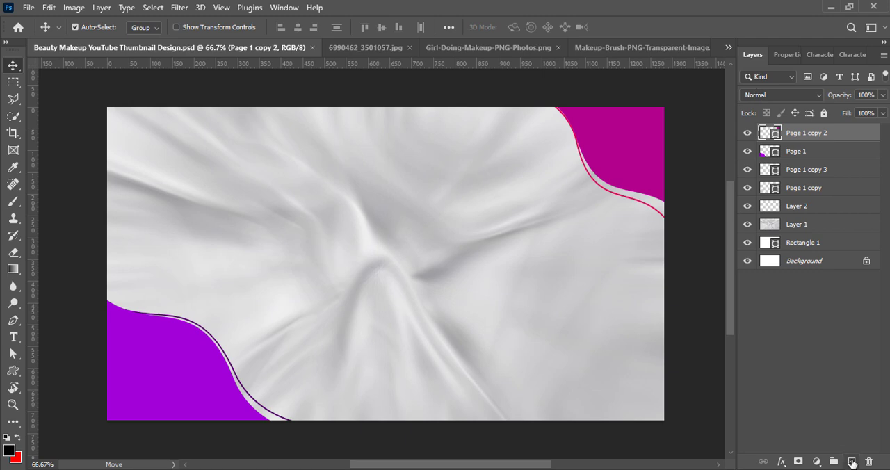
{"action": "left_click", "coordinate": [851, 462]}
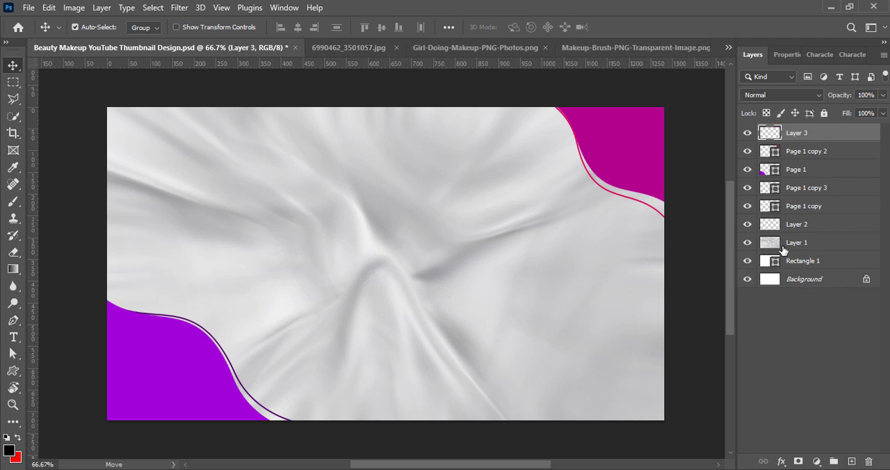
{"action": "left_click", "coordinate": [802, 399]}
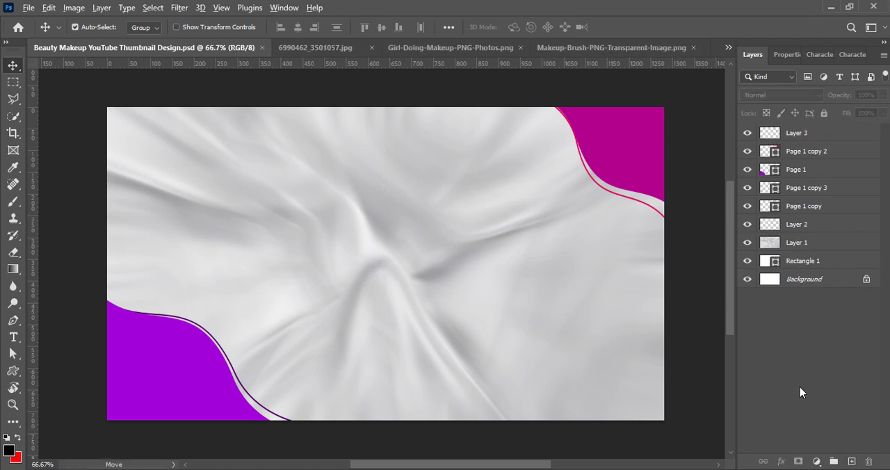
Step: Paste the colourful bokeh lights image into the thumbnail and scale it to about 47% so it covers the canvas
{"action": "key", "text": "ctrl+v"}
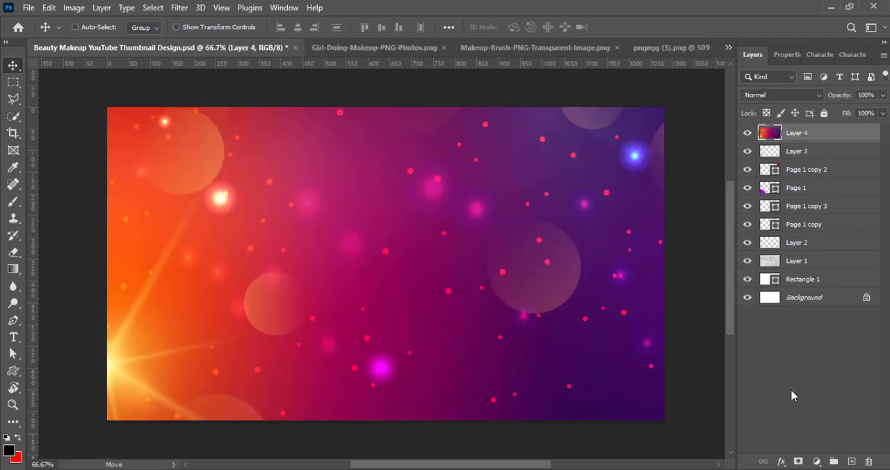
{"action": "key", "text": "ctrl+t"}
{"action": "left_click_drag", "start_coordinate": [558, 321], "coordinate": [200, 358]}
{"action": "left_click_drag", "start_coordinate": [645, 296], "coordinate": [469, 288]}
{"action": "left_click_drag", "start_coordinate": [319, 338], "coordinate": [562, 326]}
{"action": "left_click_drag", "start_coordinate": [712, 277], "coordinate": [450, 277]}
{"action": "left_click_drag", "start_coordinate": [356, 314], "coordinate": [471, 290]}
{"action": "left_click_drag", "start_coordinate": [562, 394], "coordinate": [698, 378]}
{"action": "left_click_drag", "start_coordinate": [153, 383], "coordinate": [209, 396]}
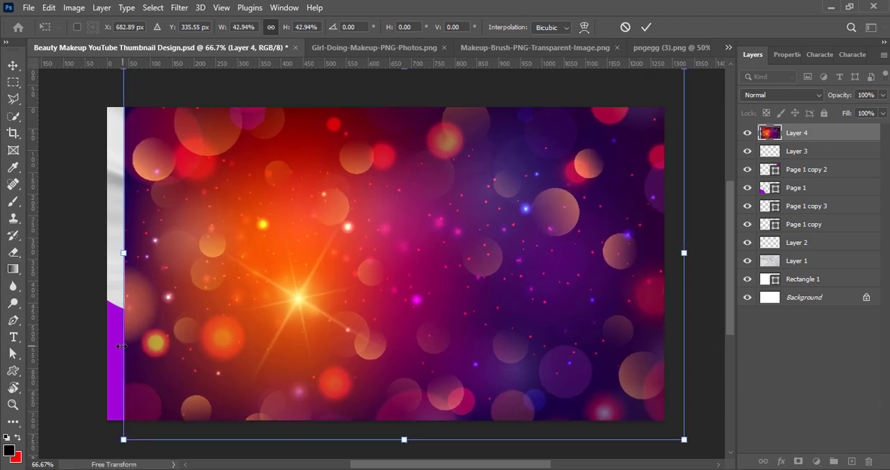
{"action": "left_click_drag", "start_coordinate": [121, 346], "coordinate": [69, 348]}
Step: Try rotating and flipping the bokeh image, return it to its unflipped orientation and place it at Y 360 px
{"action": "right_click", "coordinate": [387, 367]}
{"action": "left_click", "coordinate": [411, 303]}
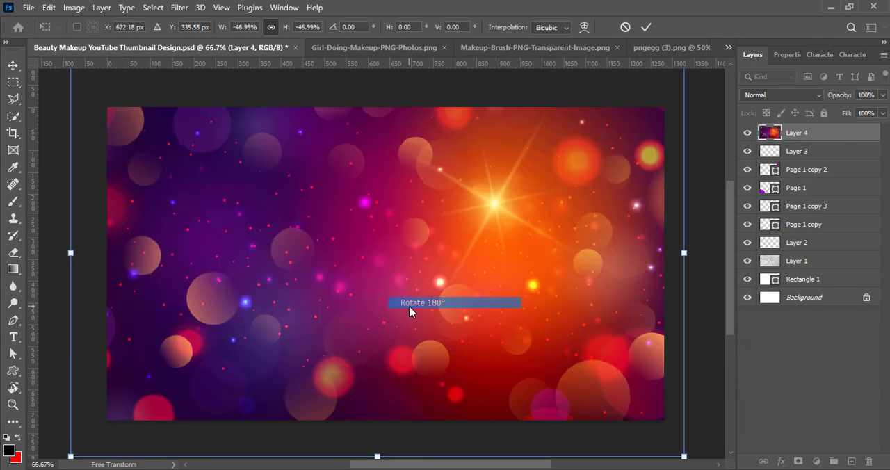
{"action": "right_click", "coordinate": [420, 323]}
{"action": "left_click", "coordinate": [435, 304]}
{"action": "left_click_drag", "start_coordinate": [431, 306], "coordinate": [392, 319]}
{"action": "right_click", "coordinate": [392, 305]}
{"action": "left_click", "coordinate": [415, 247]}
{"action": "right_click", "coordinate": [416, 249]}
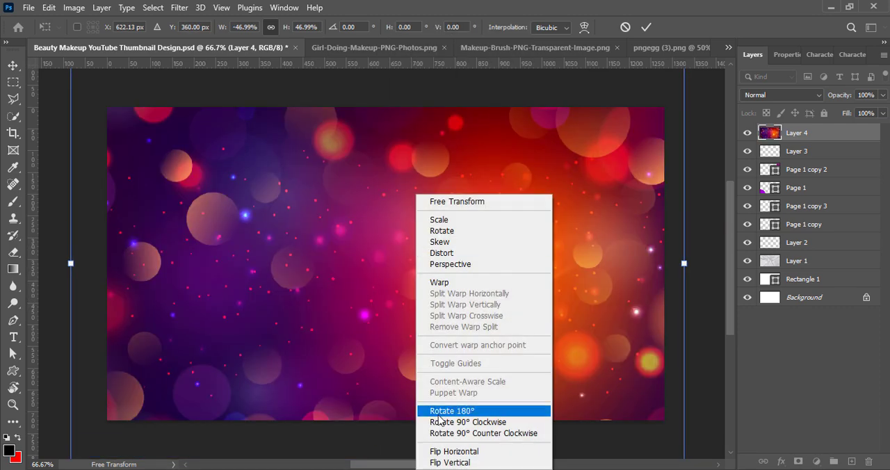
{"action": "left_click", "coordinate": [443, 452]}
{"action": "left_click", "coordinate": [646, 27]}
Step: Move the bokeh layer down between Layer 2 and Layer 1, and increase its vibrance
{"action": "left_click_drag", "start_coordinate": [816, 131], "coordinate": [835, 250]}
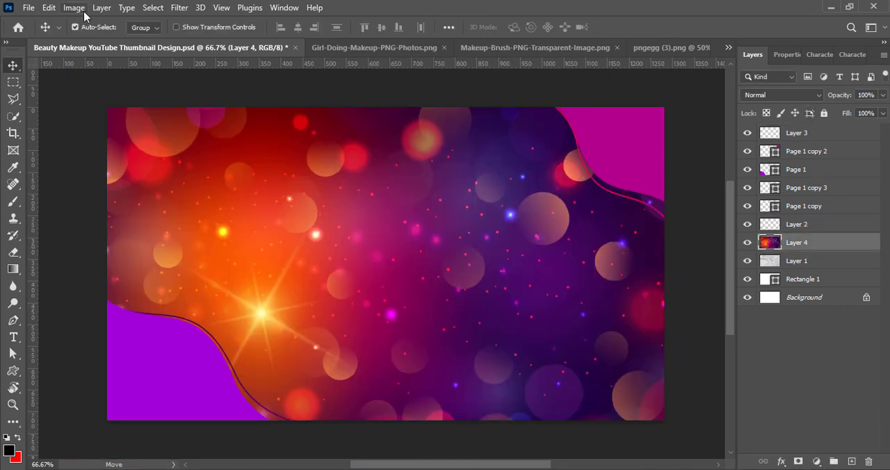
{"action": "left_click", "coordinate": [73, 7]}
{"action": "left_click", "coordinate": [250, 105]}
{"action": "left_click_drag", "start_coordinate": [268, 79], "coordinate": [334, 79]}
{"action": "left_click", "coordinate": [372, 59]}
Step: Adjust the bokeh layer's brightness to about 6 and its contrast to 49
{"action": "left_click", "coordinate": [73, 8]}
{"action": "mouse_move", "coordinate": [95, 40]}
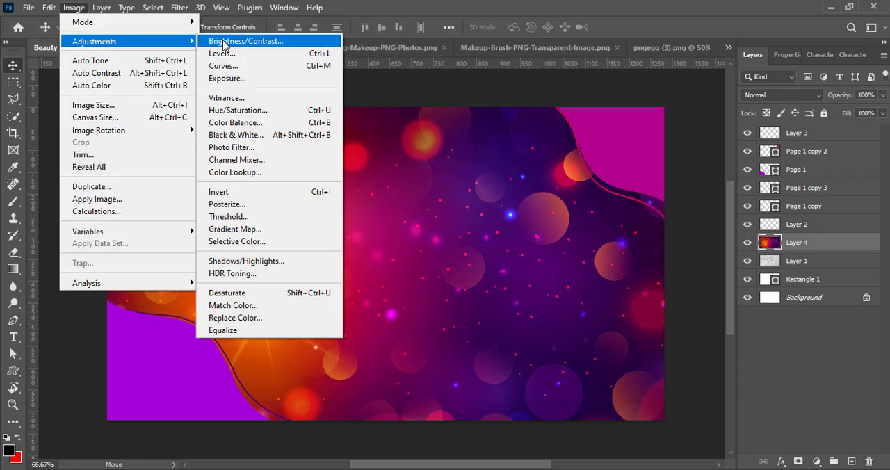
{"action": "left_click", "coordinate": [236, 41]}
{"action": "left_click_drag", "start_coordinate": [675, 86], "coordinate": [684, 86]}
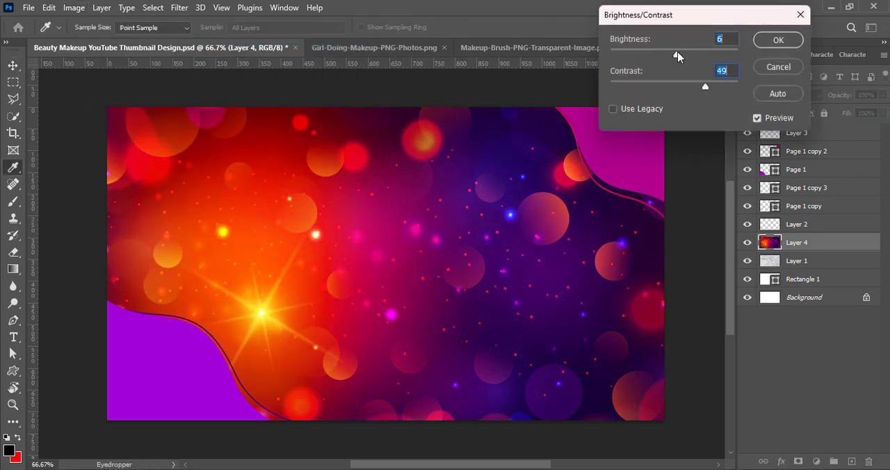
{"action": "left_click", "coordinate": [778, 40]}
Step: Apply the Lighter Levels preset to the bokeh layer
{"action": "left_click", "coordinate": [74, 7]}
{"action": "mouse_move", "coordinate": [97, 40]}
{"action": "left_click", "coordinate": [216, 53]}
{"action": "left_click", "coordinate": [569, 33]}
{"action": "left_click", "coordinate": [527, 131]}
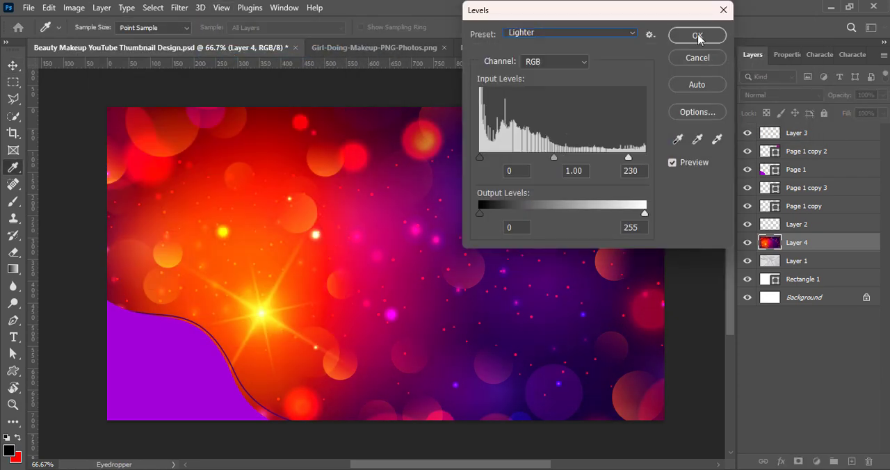
{"action": "left_click", "coordinate": [697, 35]}
Step: Apply a second Levels adjustment to the bokeh layer with the Midtones Darker preset
{"action": "left_click", "coordinate": [74, 7]}
{"action": "left_click", "coordinate": [215, 54]}
{"action": "left_click", "coordinate": [569, 33]}
{"action": "left_click", "coordinate": [559, 156]}
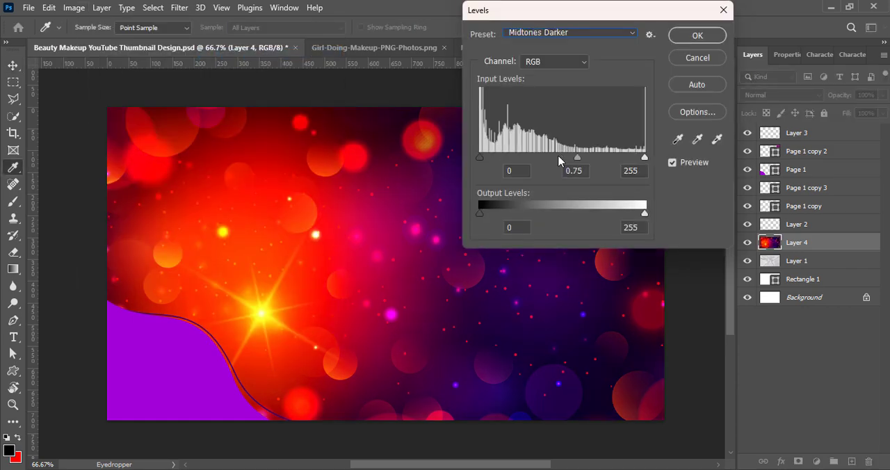
{"action": "left_click", "coordinate": [702, 39]}
Step: Set the bokeh layer's blend mode to Overlay and apply a Gaussian Blur with a 3.4-pixel radius
{"action": "key", "text": "v"}
{"action": "left_click", "coordinate": [779, 95]}
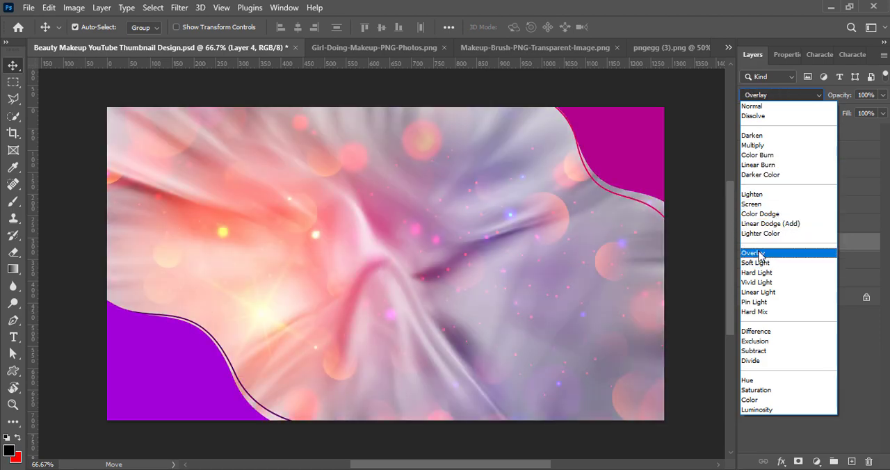
{"action": "left_click", "coordinate": [759, 254]}
{"action": "left_click", "coordinate": [180, 7]}
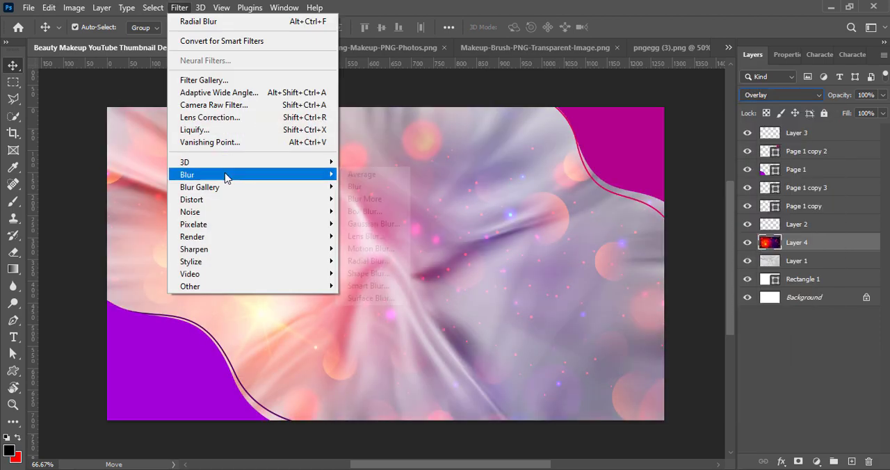
{"action": "mouse_move", "coordinate": [224, 177]}
{"action": "left_click", "coordinate": [369, 226]}
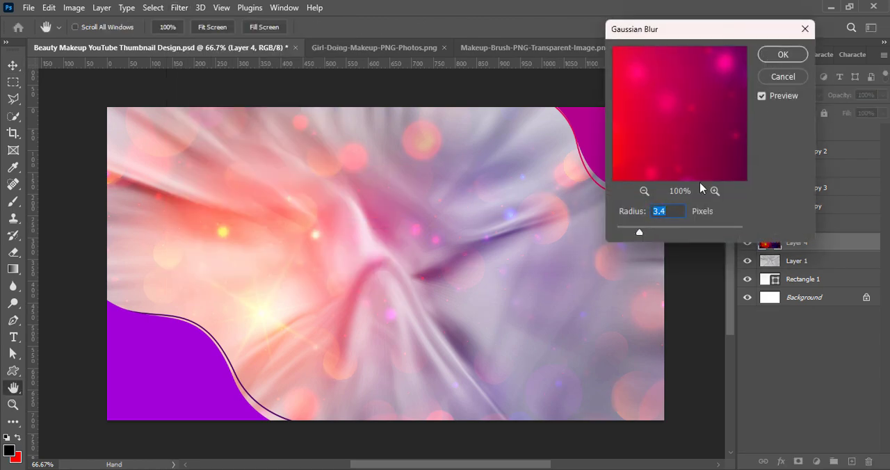
{"action": "left_click", "coordinate": [780, 55]}
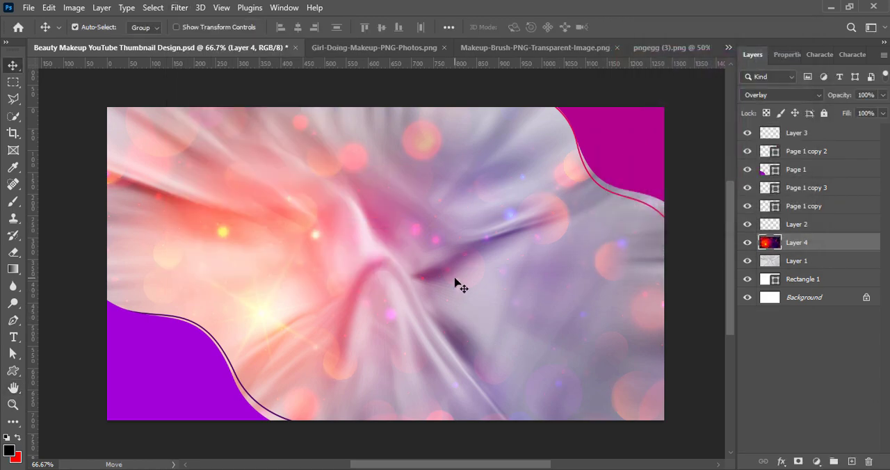
Step: Duplicate the blurred bokeh layer and shift the copy slightly to the right
{"action": "key", "text": "ctrl+j"}
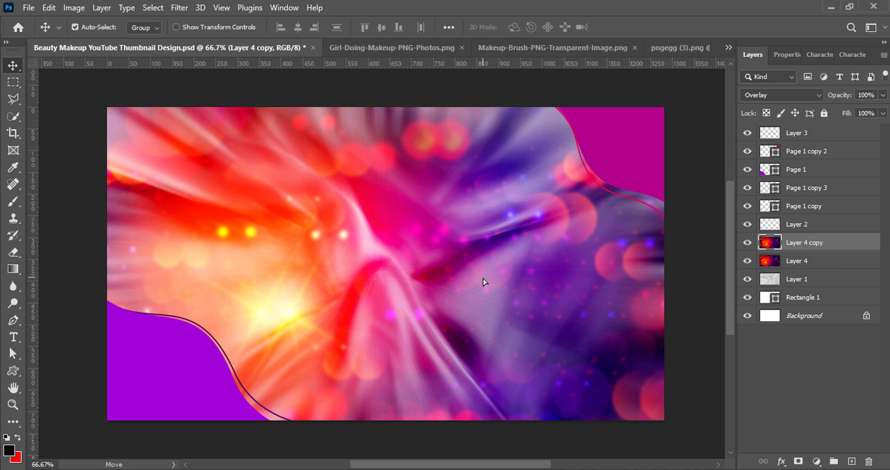
{"action": "left_click", "coordinate": [788, 263]}
{"action": "key", "text": "shift+Left"}
{"action": "key", "text": "shift+Left"}
{"action": "key", "text": "shift+Left"}
{"action": "key", "text": "shift+Left"}
{"action": "key", "text": "shift+Left"}
{"action": "key", "text": "shift+Left"}
{"action": "key", "text": "shift+Left"}
{"action": "key", "text": "shift+Left"}
{"action": "key", "text": "shift+Left"}
{"action": "key", "text": "shift+Left"}
{"action": "key", "text": "shift+Left"}
{"action": "key", "text": "shift+Left"}
{"action": "key", "text": "shift+Left"}
{"action": "key", "text": "shift+Left"}
{"action": "key", "text": "shift+Left"}
{"action": "key", "text": "shift+Left"}
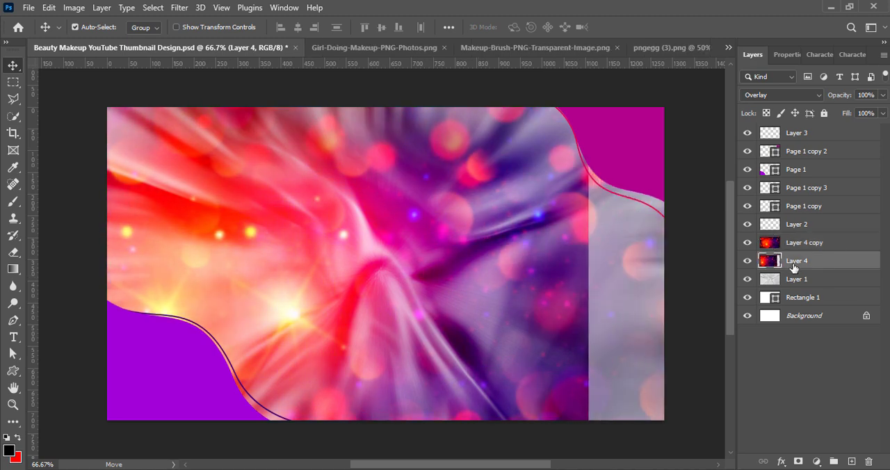
{"action": "key", "text": "shift+Right"}
{"action": "key", "text": "shift+Right"}
{"action": "key", "text": "shift+Right"}
{"action": "key", "text": "shift+Right"}
{"action": "key", "text": "shift+Right"}
{"action": "key", "text": "shift+Right"}
{"action": "key", "text": "shift+Right"}
{"action": "key", "text": "shift+Right"}
{"action": "key", "text": "shift+Right"}
{"action": "key", "text": "shift+Right"}
{"action": "key", "text": "shift+Right"}
{"action": "key", "text": "shift+Right"}
{"action": "key", "text": "shift+Right"}
{"action": "key", "text": "shift+Right"}
{"action": "key", "text": "shift+Right"}
{"action": "key", "text": "shift+Right"}
{"action": "key", "text": "shift+Right"}
{"action": "key", "text": "shift+Right"}
{"action": "key", "text": "shift+Right"}
{"action": "key", "text": "shift+Right"}
Step: Flip the duplicated bokeh layer horizontally so it mirrors the original
{"action": "left_click", "coordinate": [811, 245]}
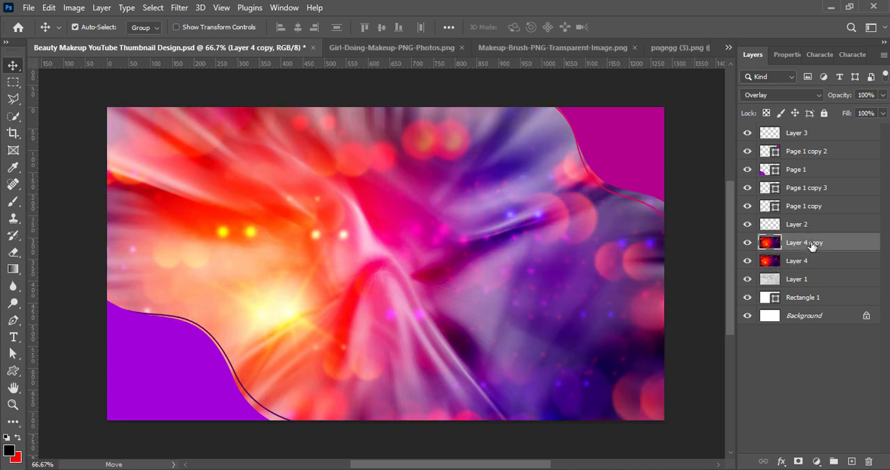
{"action": "key", "text": "ctrl+t"}
{"action": "right_click", "coordinate": [285, 286]}
{"action": "left_click", "coordinate": [342, 283]}
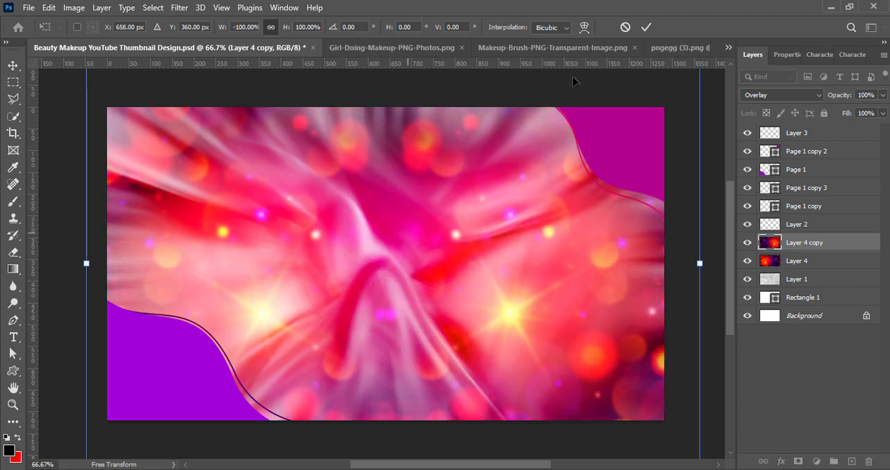
{"action": "left_click", "coordinate": [646, 27]}
Step: Erase the glowing left half of the original bokeh layer, Layer 4, with a large soft 500 px eraser
{"action": "left_click", "coordinate": [807, 261]}
{"action": "left_click", "coordinate": [13, 252]}
{"action": "key", "text": "bracketright"}
{"action": "key", "text": "bracketright"}
{"action": "key", "text": "bracketright"}
{"action": "key", "text": "bracketright"}
{"action": "key", "text": "bracketright"}
{"action": "key", "text": "bracketright"}
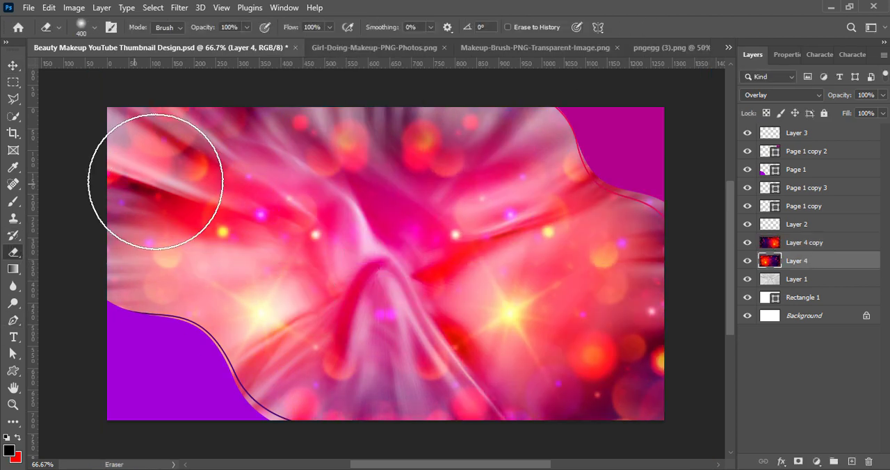
{"action": "mouse_move", "coordinate": [155, 175]}
{"action": "left_mouse_down"}
{"action": "mouse_move", "coordinate": [230, 207]}
{"action": "mouse_move", "coordinate": [238, 321]}
{"action": "mouse_move", "coordinate": [274, 356]}
{"action": "mouse_move", "coordinate": [180, 371]}
{"action": "mouse_move", "coordinate": [149, 284]}
{"action": "mouse_move", "coordinate": [293, 215]}
{"action": "mouse_move", "coordinate": [298, 188]}
{"action": "left_mouse_up"}
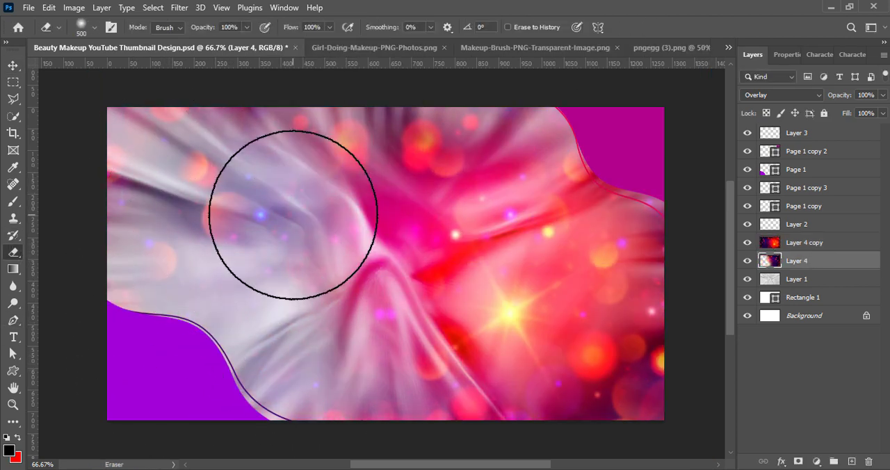
Step: Erase the glowing right half of Layer 4 copy with the same soft eraser, and deselect all layers
{"action": "left_click", "coordinate": [817, 243]}
{"action": "mouse_move", "coordinate": [553, 202]}
{"action": "left_mouse_down"}
{"action": "mouse_move", "coordinate": [511, 291]}
{"action": "mouse_move", "coordinate": [566, 352]}
{"action": "mouse_move", "coordinate": [458, 347]}
{"action": "mouse_move", "coordinate": [414, 177]}
{"action": "mouse_move", "coordinate": [615, 221]}
{"action": "mouse_move", "coordinate": [631, 313]}
{"action": "left_mouse_up"}
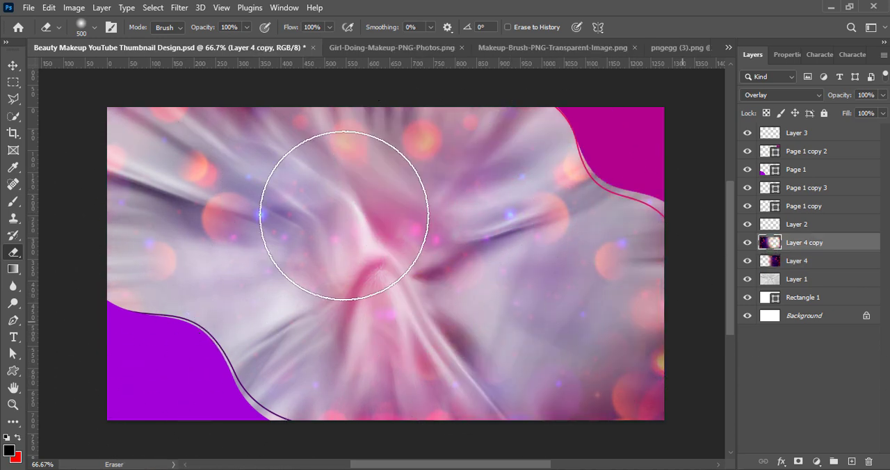
{"action": "key", "text": "v"}
{"action": "left_click", "coordinate": [800, 365]}
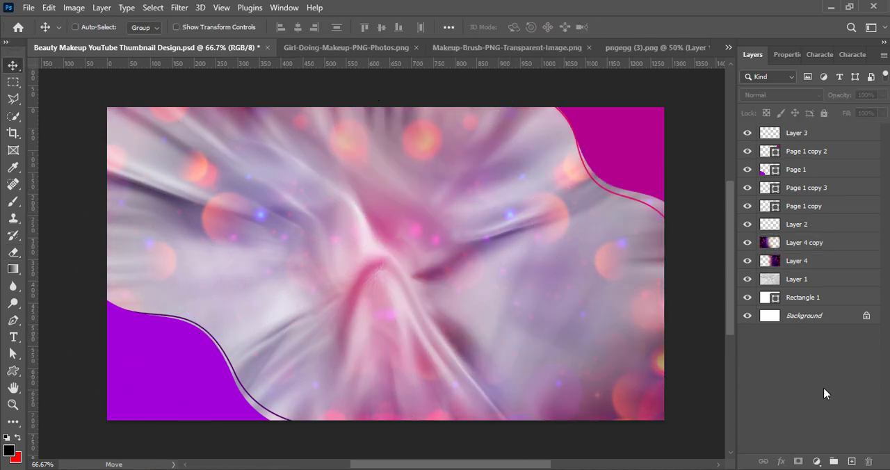
Step: Try a Hue/Saturation adjustment on the satin texture, Layer 1, with hue +147, saturation +91 and lightness -12
{"action": "left_click", "coordinate": [773, 280]}
{"action": "mouse_move", "coordinate": [843, 113]}
{"action": "left_mouse_down"}
{"action": "mouse_move", "coordinate": [812, 114]}
{"action": "mouse_move", "coordinate": [841, 115]}
{"action": "left_mouse_up"}
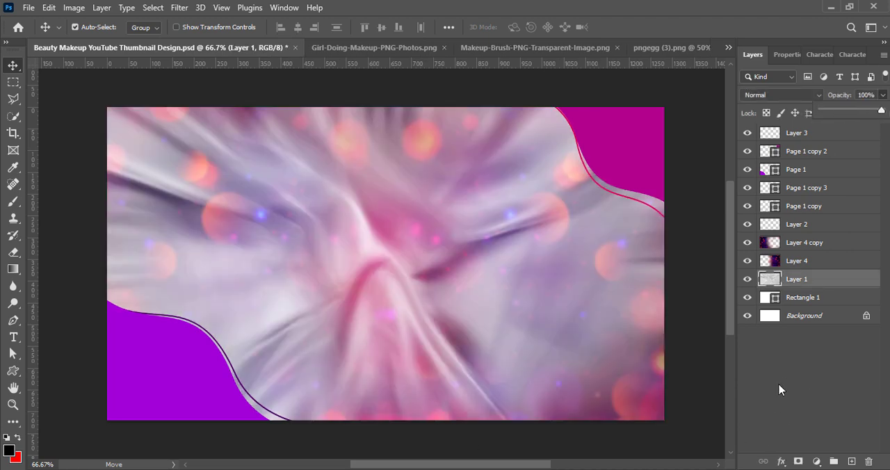
{"action": "left_click", "coordinate": [74, 8]}
{"action": "mouse_move", "coordinate": [90, 38]}
{"action": "left_click", "coordinate": [250, 109]}
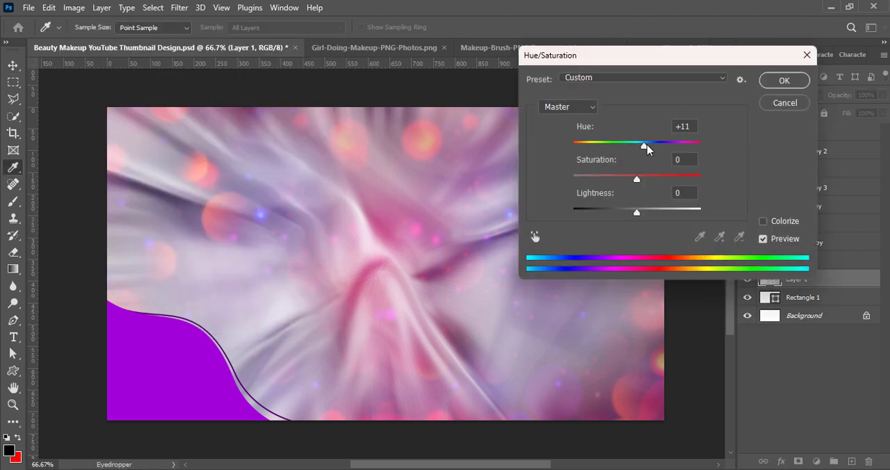
{"action": "left_click_drag", "start_coordinate": [647, 148], "coordinate": [698, 180]}
{"action": "left_click_drag", "start_coordinate": [637, 214], "coordinate": [630, 209]}
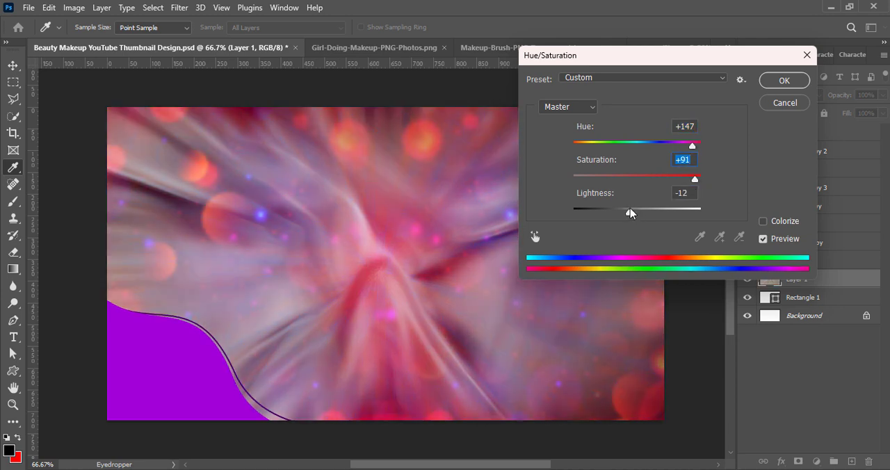
{"action": "left_click", "coordinate": [784, 81]}
{"action": "key", "text": "v"}
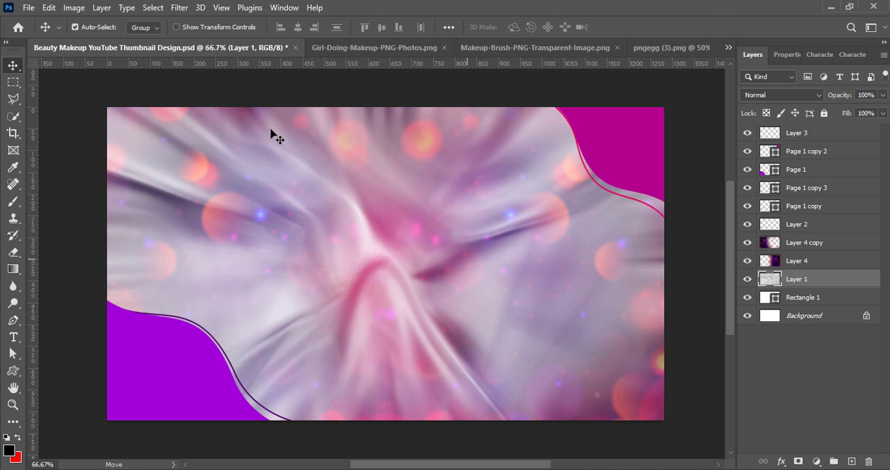
Step: Adjust Layer 1 with Hue/Saturation, setting hue to +147 and saturation to about +79, and save the document
{"action": "left_click", "coordinate": [73, 7]}
{"action": "mouse_move", "coordinate": [90, 38]}
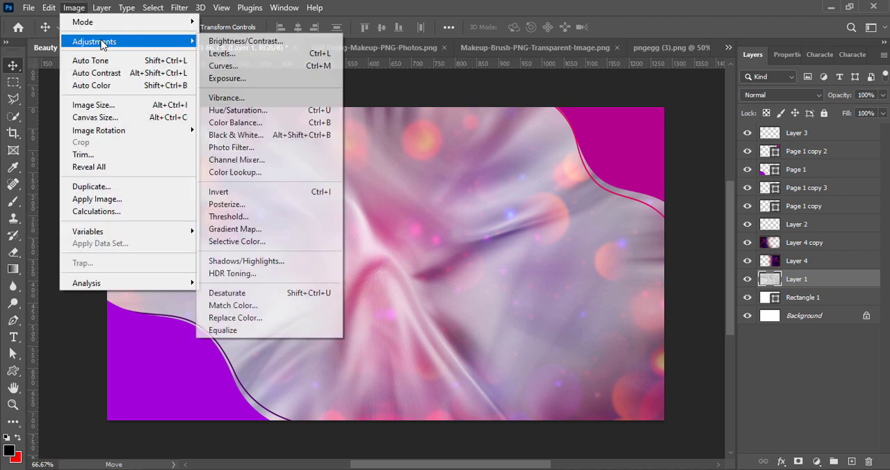
{"action": "left_click", "coordinate": [239, 107]}
{"action": "left_click_drag", "start_coordinate": [636, 144], "coordinate": [689, 144]}
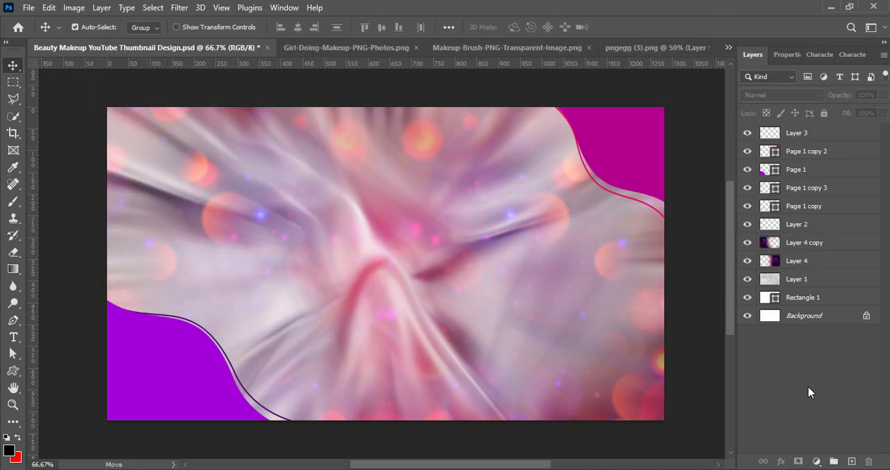
{"action": "key", "text": "ctrl+s"}
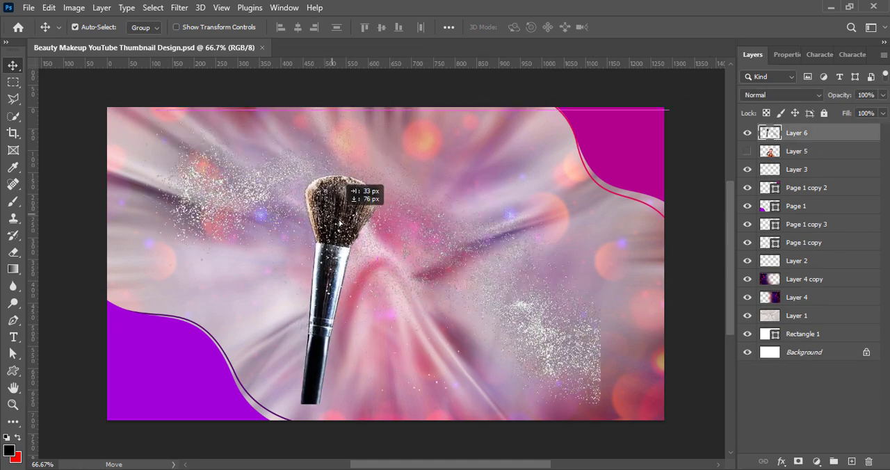
Step: Enlarge the makeup brush on Layer 6 to about 127%, tilt it clockwise, and place the layer directly below Layer 2
{"action": "key", "text": "ctrl+t"}
{"action": "left_click_drag", "start_coordinate": [170, 275], "coordinate": [108, 274]}
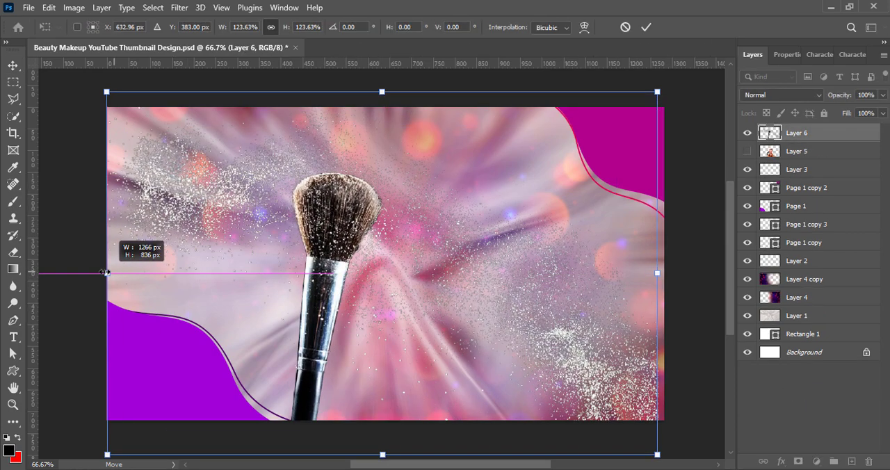
{"action": "left_click_drag", "start_coordinate": [658, 285], "coordinate": [673, 282]}
{"action": "left_click_drag", "start_coordinate": [321, 293], "coordinate": [317, 292]}
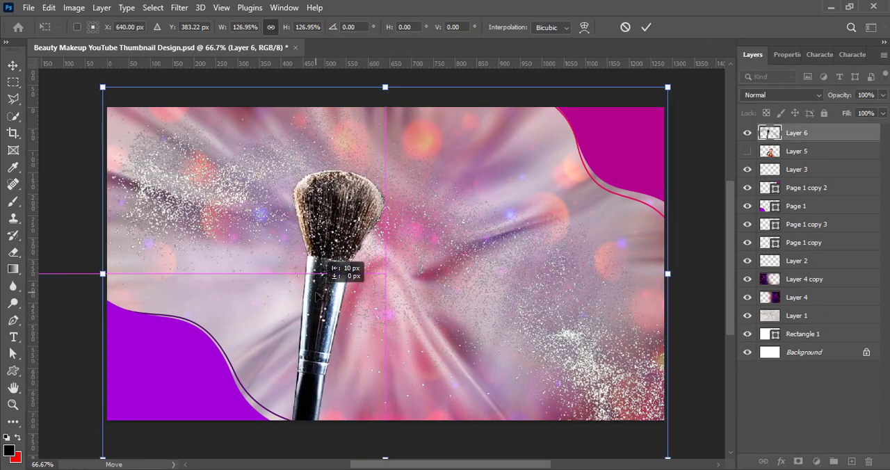
{"action": "mouse_move", "coordinate": [740, 437]}
{"action": "left_mouse_down"}
{"action": "mouse_move", "coordinate": [688, 365]}
{"action": "mouse_move", "coordinate": [688, 285]}
{"action": "mouse_move", "coordinate": [628, 440]}
{"action": "left_mouse_up"}
{"action": "left_click_drag", "start_coordinate": [314, 333], "coordinate": [287, 349]}
{"action": "left_click", "coordinate": [647, 27]}
{"action": "mouse_move", "coordinate": [797, 133]}
{"action": "left_mouse_down"}
{"action": "mouse_move", "coordinate": [824, 175]}
{"action": "mouse_move", "coordinate": [829, 263]}
{"action": "left_mouse_up"}
{"action": "left_click", "coordinate": [74, 8]}
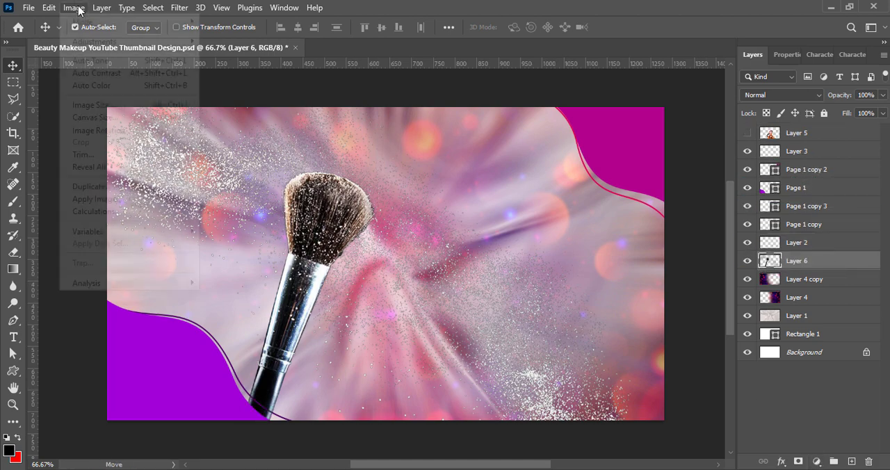
{"action": "mouse_move", "coordinate": [90, 37]}
{"action": "left_click", "coordinate": [282, 93]}
{"action": "key", "text": "Escape"}
Step: Adjust the makeup brush layer with Brightness/Contrast, setting brightness to 6 and contrast to 42
{"action": "left_click", "coordinate": [74, 8]}
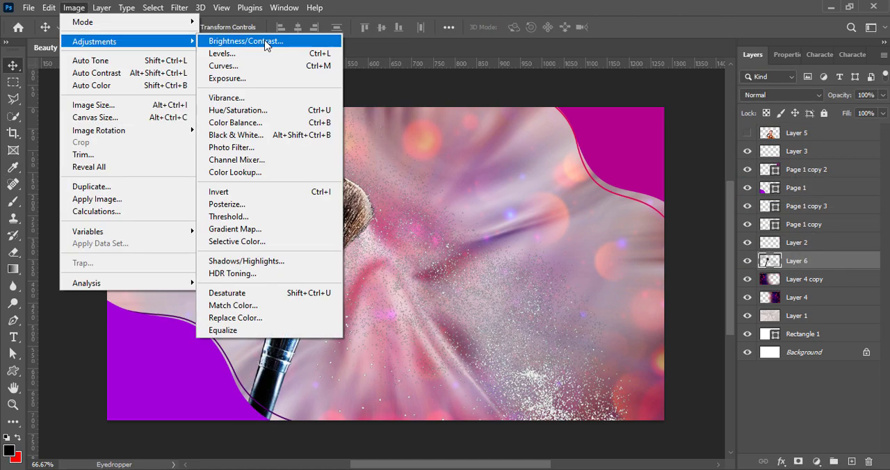
{"action": "left_click", "coordinate": [250, 38]}
{"action": "left_click", "coordinate": [779, 41]}
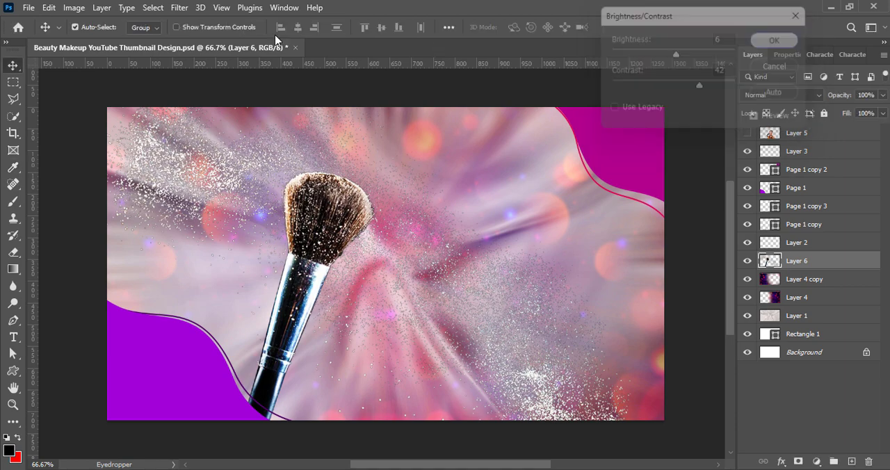
Step: Preview the Darker, Lighter, Midtones Darker and Increase Contrast 1 Levels presets on the makeup brush layer
{"action": "left_click", "coordinate": [73, 8]}
{"action": "left_click", "coordinate": [221, 53]}
{"action": "left_click", "coordinate": [539, 32]}
{"action": "left_click", "coordinate": [540, 66]}
{"action": "left_click", "coordinate": [540, 32]}
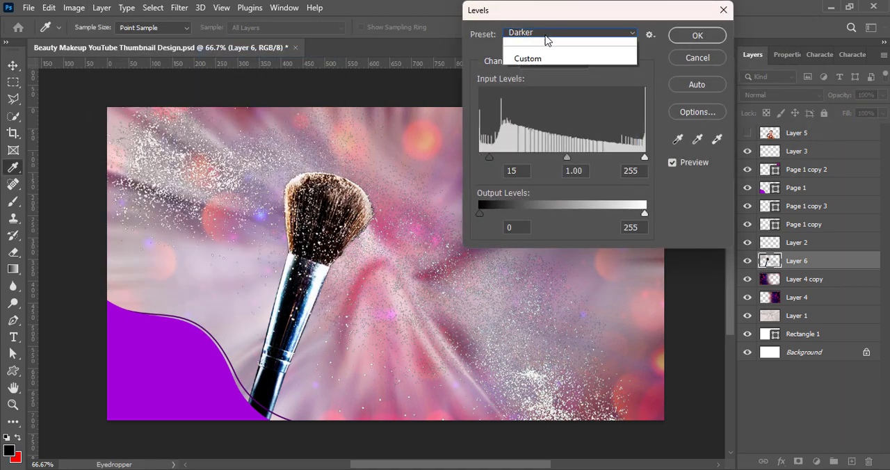
{"action": "left_click", "coordinate": [546, 132]}
{"action": "left_click", "coordinate": [539, 32]}
{"action": "left_click", "coordinate": [542, 161]}
{"action": "left_click", "coordinate": [539, 32]}
{"action": "left_click", "coordinate": [547, 132]}
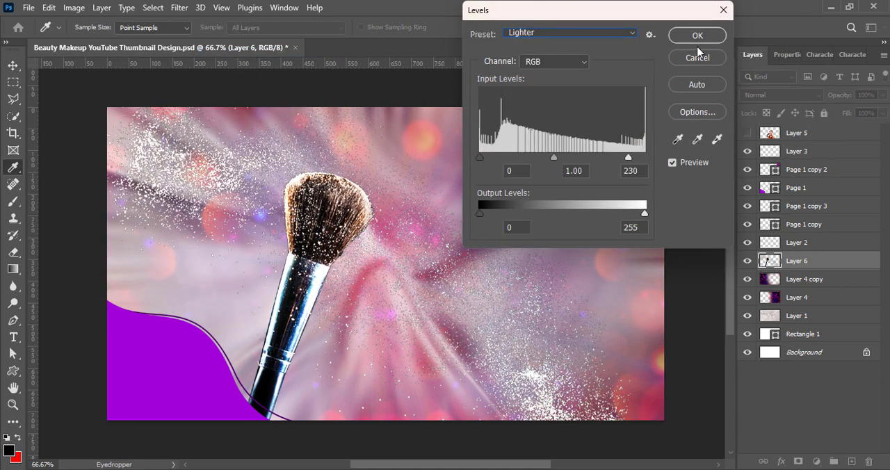
{"action": "left_click", "coordinate": [517, 35]}
{"action": "left_click", "coordinate": [532, 80]}
{"action": "left_click", "coordinate": [571, 32]}
{"action": "left_click", "coordinate": [560, 70]}
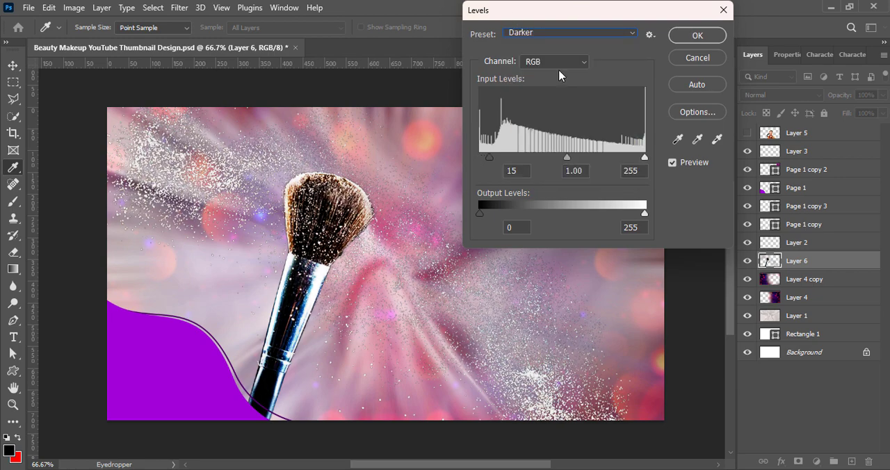
Step: Apply the Lighter Levels preset to the makeup brush layer
{"action": "left_click", "coordinate": [553, 32]}
{"action": "left_click", "coordinate": [546, 131]}
{"action": "left_click", "coordinate": [698, 34]}
{"action": "key", "text": "v"}
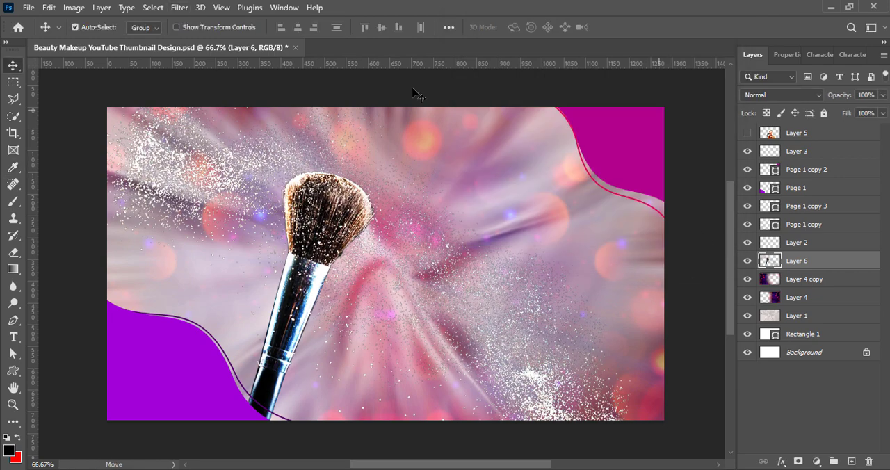
Step: Soften the makeup brush layer with a slight Gaussian Blur and lower its opacity to 29%
{"action": "left_click", "coordinate": [180, 8]}
{"action": "mouse_move", "coordinate": [187, 176]}
{"action": "left_click", "coordinate": [369, 225]}
{"action": "left_click", "coordinate": [632, 228]}
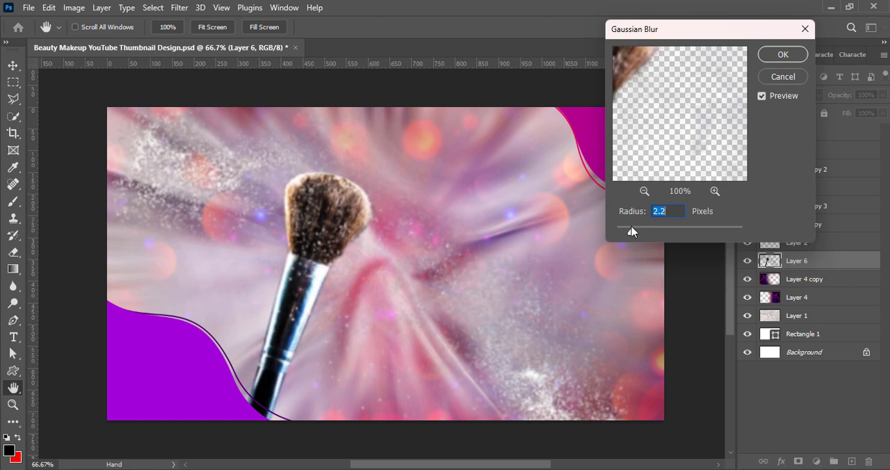
{"action": "left_click_drag", "start_coordinate": [631, 231], "coordinate": [627, 232]}
{"action": "left_click", "coordinate": [783, 55]}
{"action": "mouse_move", "coordinate": [882, 95]}
{"action": "left_mouse_down"}
{"action": "mouse_move", "coordinate": [865, 113]}
{"action": "mouse_move", "coordinate": [841, 111]}
{"action": "left_mouse_up"}
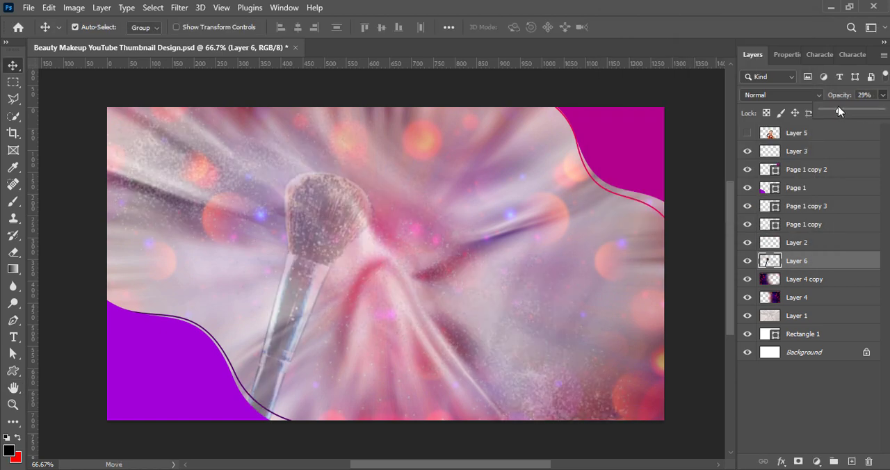
Step: Show the woman's portrait on Layer 5 and raise its vibrance
{"action": "left_click", "coordinate": [748, 134]}
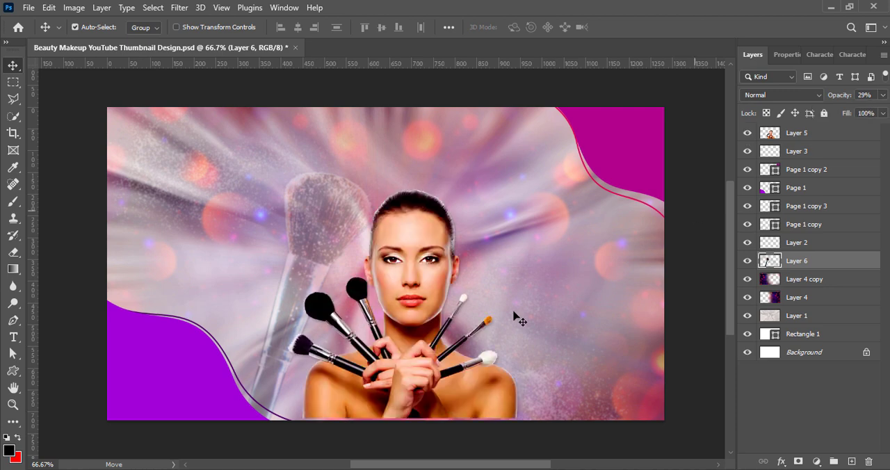
{"action": "left_click", "coordinate": [805, 128]}
{"action": "left_click", "coordinate": [74, 7]}
{"action": "mouse_move", "coordinate": [99, 40]}
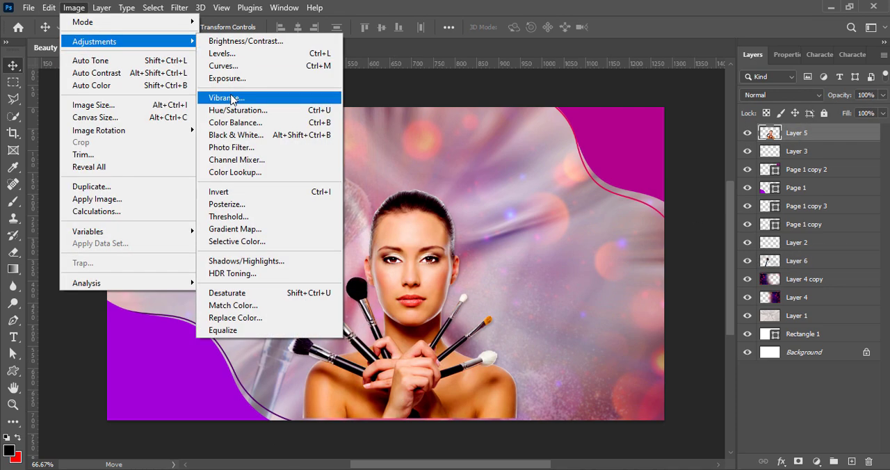
{"action": "left_click", "coordinate": [302, 93]}
{"action": "left_click_drag", "start_coordinate": [267, 79], "coordinate": [282, 81]}
{"action": "key", "text": "Return"}
Step: Enlarge the woman's portrait to slightly over 117% and position it in the canvas's right half, extending past the bottom edge
{"action": "key", "text": "ctrl+t"}
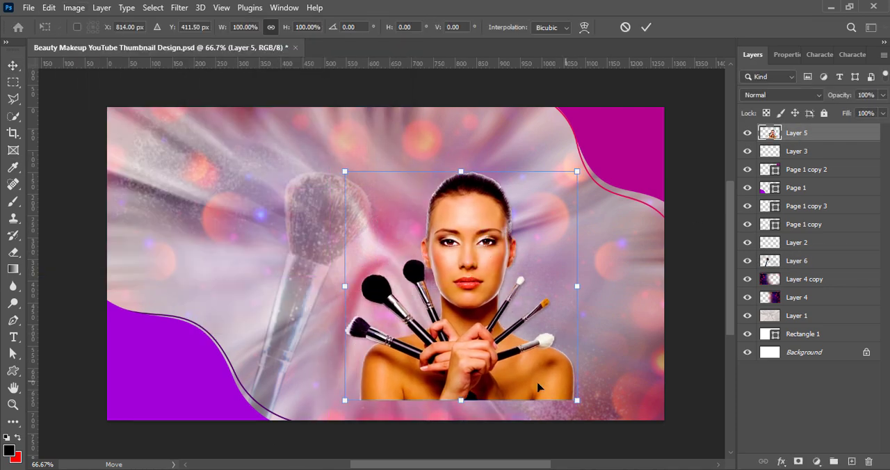
{"action": "left_click_drag", "start_coordinate": [461, 420], "coordinate": [470, 441]}
{"action": "left_click_drag", "start_coordinate": [455, 387], "coordinate": [506, 385]}
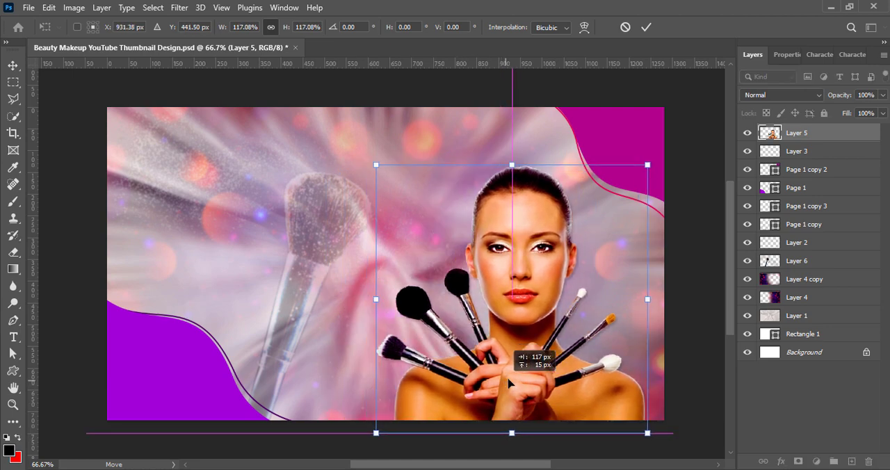
{"action": "left_click_drag", "start_coordinate": [512, 162], "coordinate": [518, 157]}
{"action": "key", "text": "Return"}
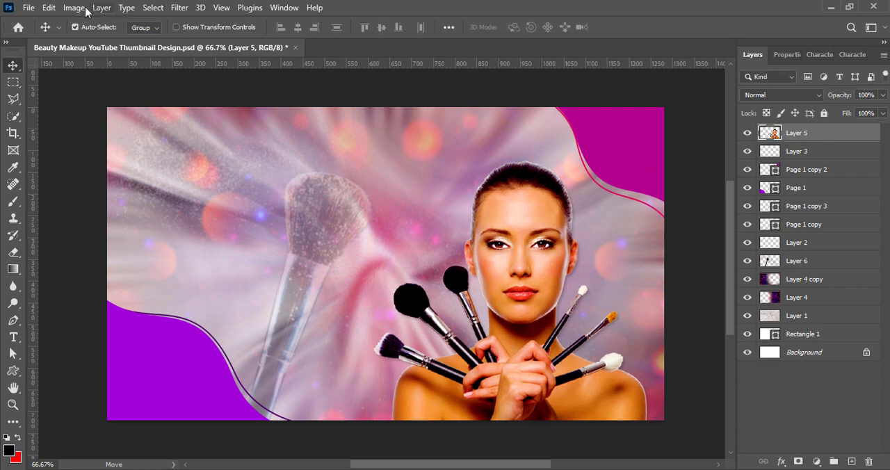
Step: Set the portrait's contrast to 13 with a Brightness/Contrast adjustment, keeping brightness at 0
{"action": "left_click", "coordinate": [74, 8]}
{"action": "mouse_move", "coordinate": [83, 38]}
{"action": "left_click", "coordinate": [277, 38]}
{"action": "key", "text": "Return"}
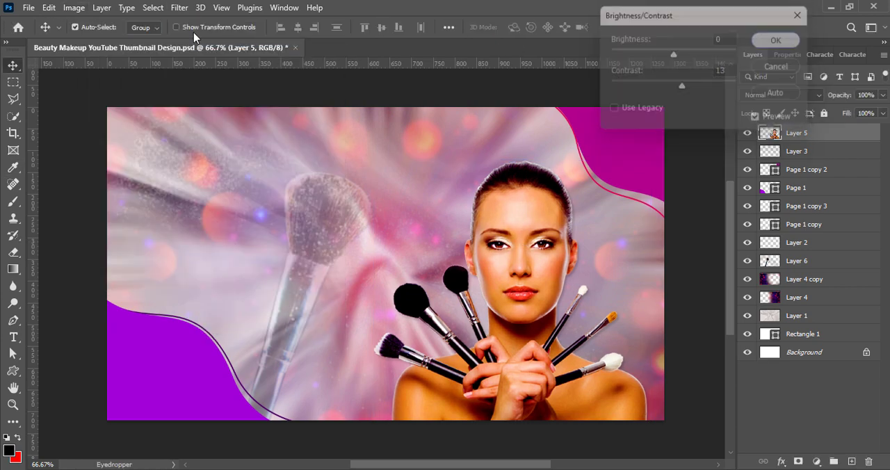
Step: Preview the Lighter, Darker and Midtones Darker Levels presets on the portrait layer
{"action": "left_click", "coordinate": [49, 8]}
{"action": "mouse_move", "coordinate": [74, 8]}
{"action": "mouse_move", "coordinate": [87, 38]}
{"action": "left_click", "coordinate": [243, 51]}
{"action": "left_click_drag", "start_coordinate": [554, 17], "coordinate": [730, 16]}
{"action": "left_click", "coordinate": [716, 33]}
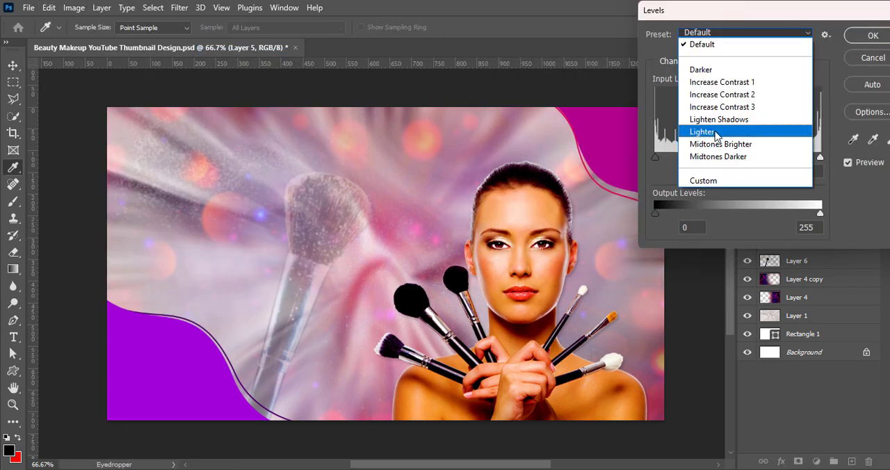
{"action": "left_click", "coordinate": [716, 131]}
{"action": "left_click", "coordinate": [716, 33]}
{"action": "left_click", "coordinate": [716, 67]}
{"action": "left_click", "coordinate": [716, 33]}
{"action": "left_click", "coordinate": [717, 157]}
Step: Apply the Increase Contrast 1 Levels preset to the portrait layer
{"action": "left_click", "coordinate": [717, 32]}
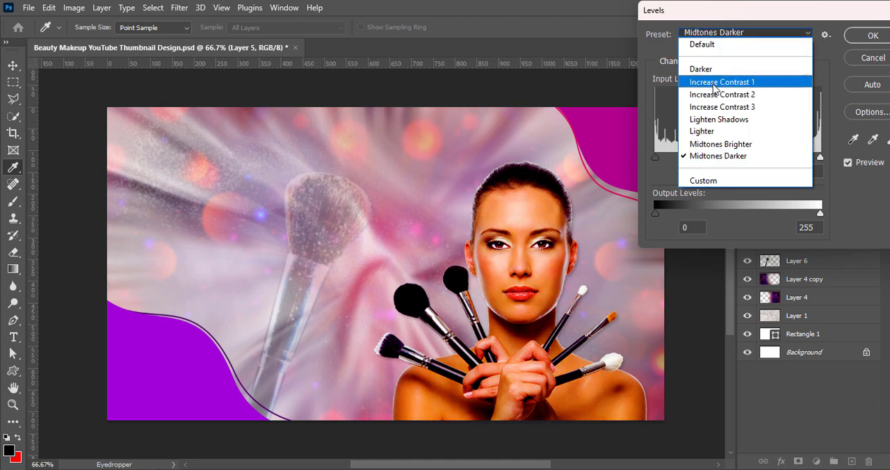
{"action": "left_click", "coordinate": [717, 84]}
{"action": "left_click", "coordinate": [857, 37]}
Step: Run a second Levels adjustment on the portrait, trying the Lighter preset and applying Darker
{"action": "left_click", "coordinate": [73, 8]}
{"action": "mouse_move", "coordinate": [87, 37]}
{"action": "left_click", "coordinate": [244, 52]}
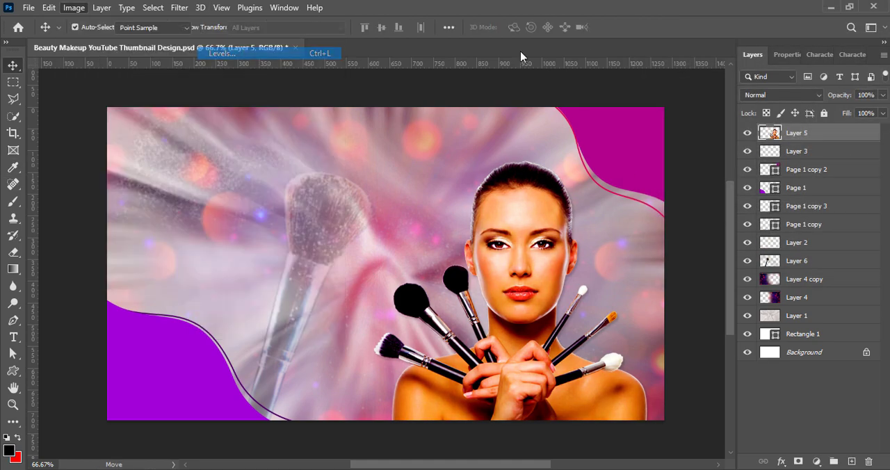
{"action": "left_click_drag", "start_coordinate": [391, 83], "coordinate": [653, 25]}
{"action": "left_click", "coordinate": [648, 45]}
{"action": "left_click", "coordinate": [643, 145]}
{"action": "left_click", "coordinate": [640, 46]}
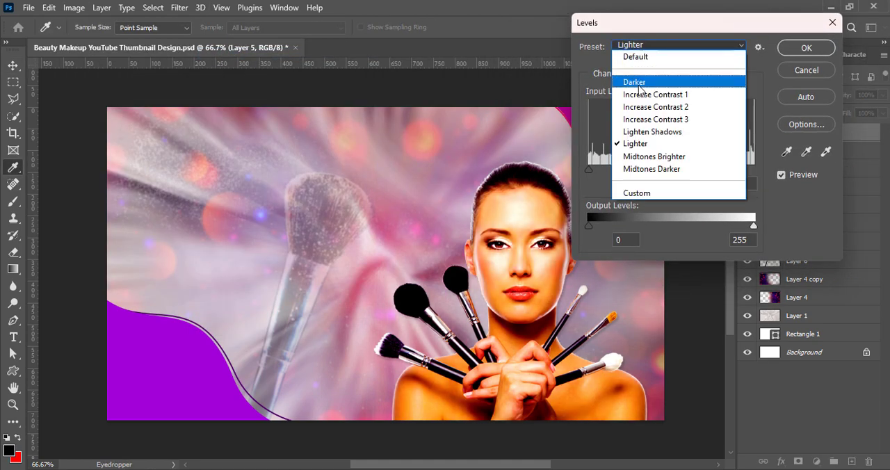
{"action": "left_click", "coordinate": [641, 85]}
{"action": "left_click", "coordinate": [807, 48]}
{"action": "key", "text": "v"}
Step: Add a white Outer Glow to the portrait, Layer 5, with a 40 px size and 45% opacity
{"action": "right_click", "coordinate": [771, 140]}
{"action": "left_click", "coordinate": [650, 20]}
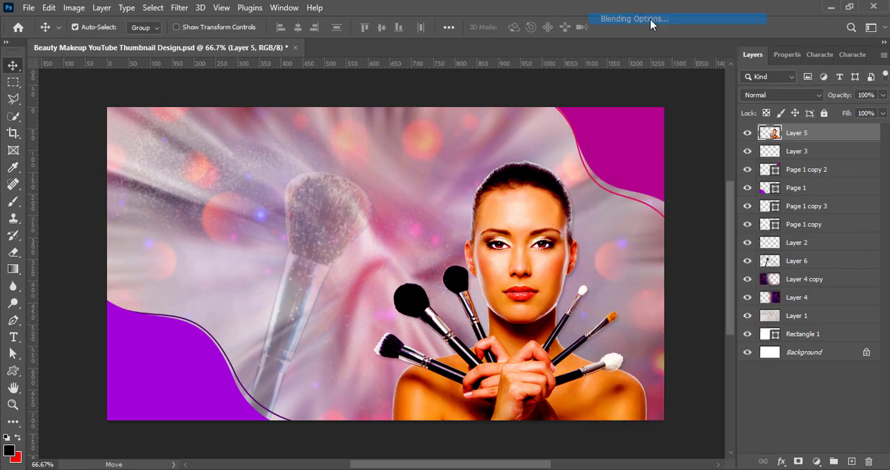
{"action": "left_click_drag", "start_coordinate": [121, 138], "coordinate": [169, 39]}
{"action": "left_click", "coordinate": [83, 283]}
{"action": "left_click_drag", "start_coordinate": [301, 40], "coordinate": [146, 46]}
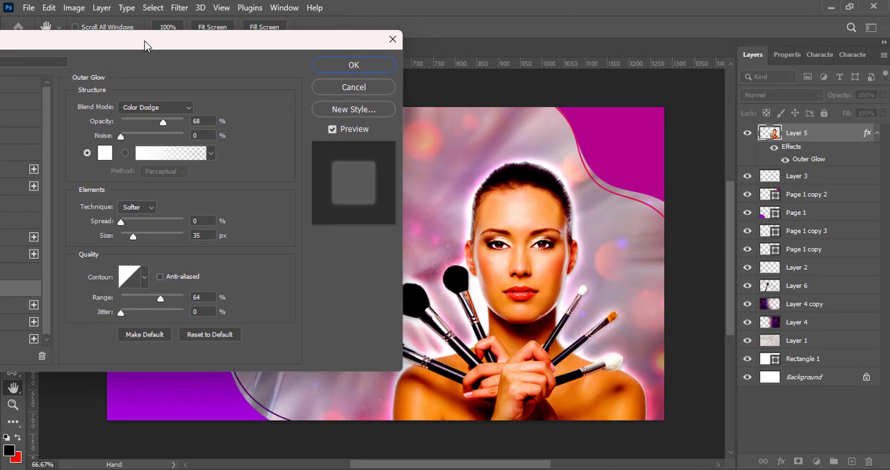
{"action": "left_click_drag", "start_coordinate": [133, 236], "coordinate": [134, 237]}
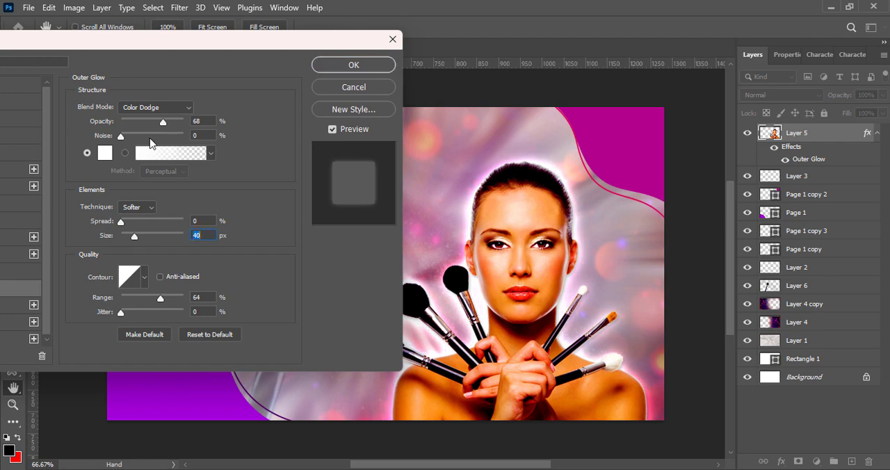
{"action": "left_click_drag", "start_coordinate": [162, 122], "coordinate": [152, 122]}
Step: Try Overlay for the outer glow, settle on the Hard Light blend mode, and set the glow's opacity to 100%
{"action": "left_click", "coordinate": [155, 107]}
{"action": "left_click", "coordinate": [159, 261]}
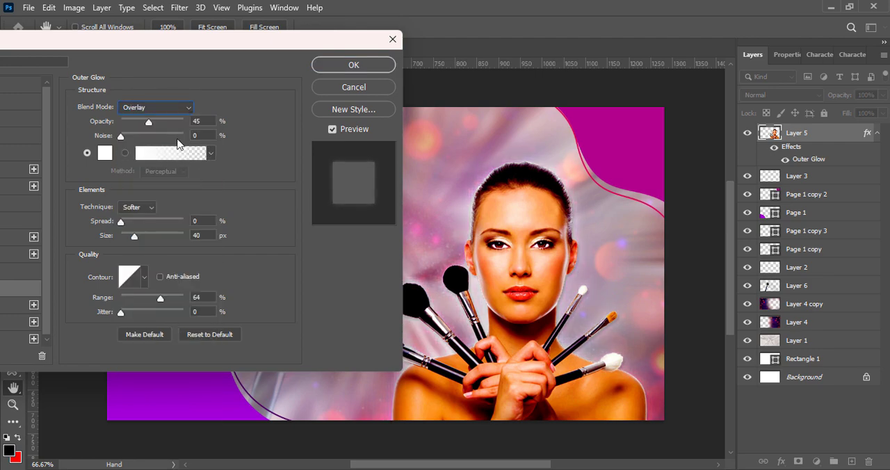
{"action": "left_click", "coordinate": [156, 107]}
{"action": "left_click", "coordinate": [156, 284]}
{"action": "left_click_drag", "start_coordinate": [148, 122], "coordinate": [173, 119]}
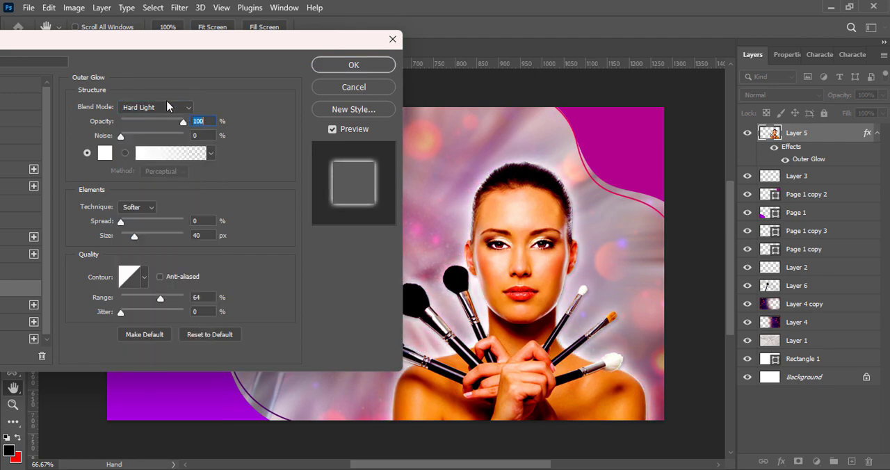
Step: Compare the Vivid Light, Linear Light, Hard Mix, Color Dodge and Linear Dodge (Add) modes for the glow and return to Hard Light
{"action": "left_click", "coordinate": [156, 107]}
{"action": "left_click", "coordinate": [134, 294]}
{"action": "left_click", "coordinate": [156, 107]}
{"action": "left_click", "coordinate": [135, 305]}
{"action": "left_click", "coordinate": [154, 107]}
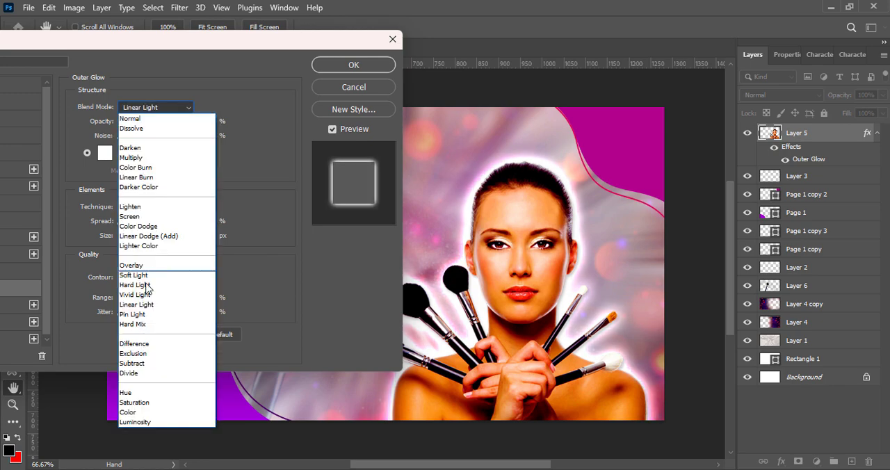
{"action": "left_click", "coordinate": [132, 325]}
{"action": "left_click", "coordinate": [148, 109]}
{"action": "left_click", "coordinate": [151, 228]}
{"action": "left_click", "coordinate": [153, 108]}
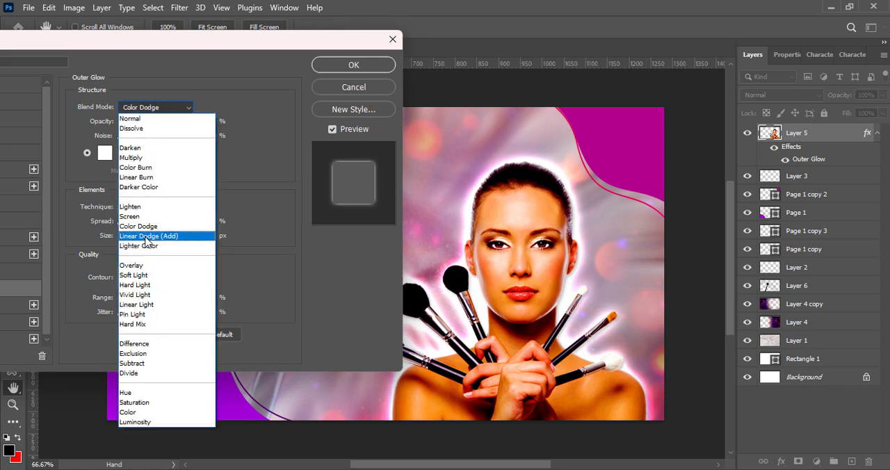
{"action": "left_click", "coordinate": [148, 238]}
{"action": "left_click", "coordinate": [166, 108]}
{"action": "left_click", "coordinate": [151, 283]}
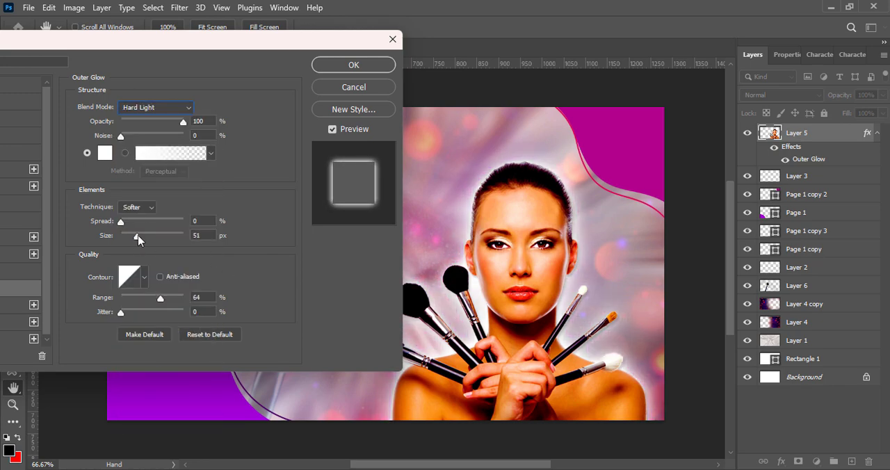
Step: Apply the outer glow at a size of 51 px and brighten the portrait with Curves, raising input 128 to output 152
{"action": "left_click", "coordinate": [323, 68]}
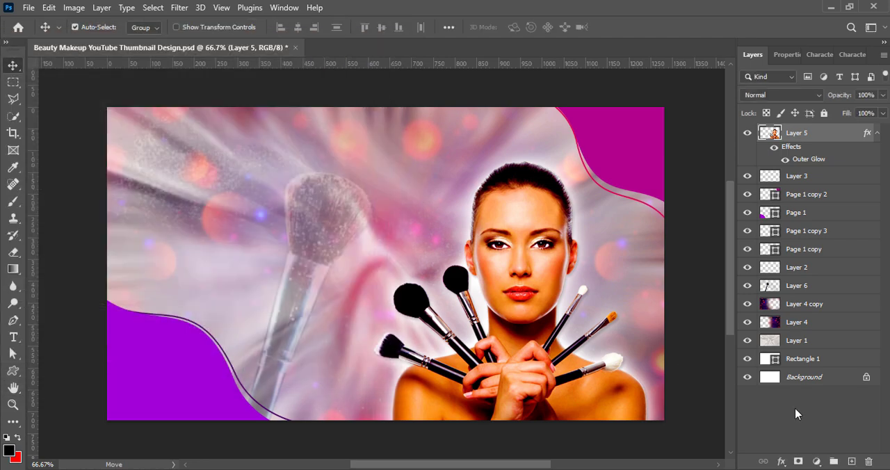
{"action": "left_click", "coordinate": [74, 8]}
{"action": "mouse_move", "coordinate": [97, 39]}
{"action": "left_click", "coordinate": [232, 65]}
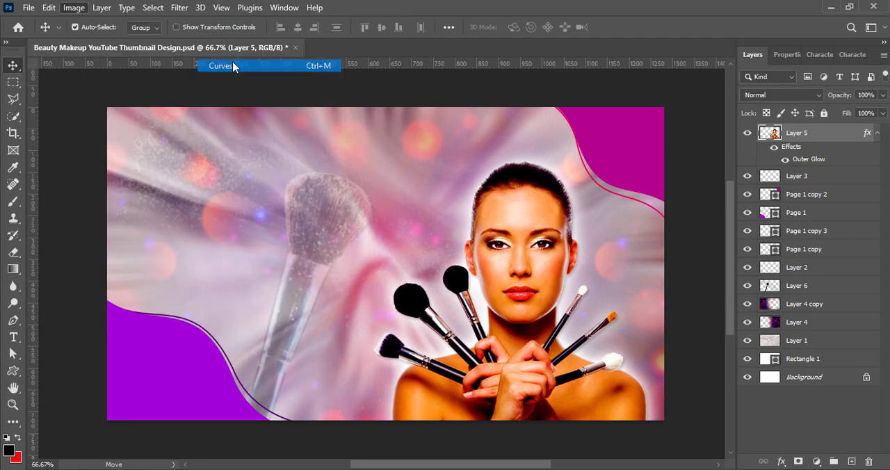
{"action": "left_click_drag", "start_coordinate": [131, 158], "coordinate": [135, 139]}
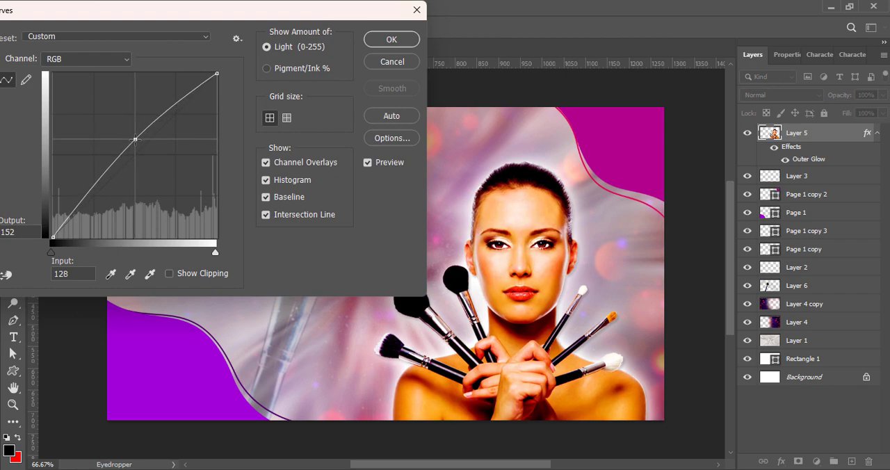
{"action": "left_click", "coordinate": [391, 39]}
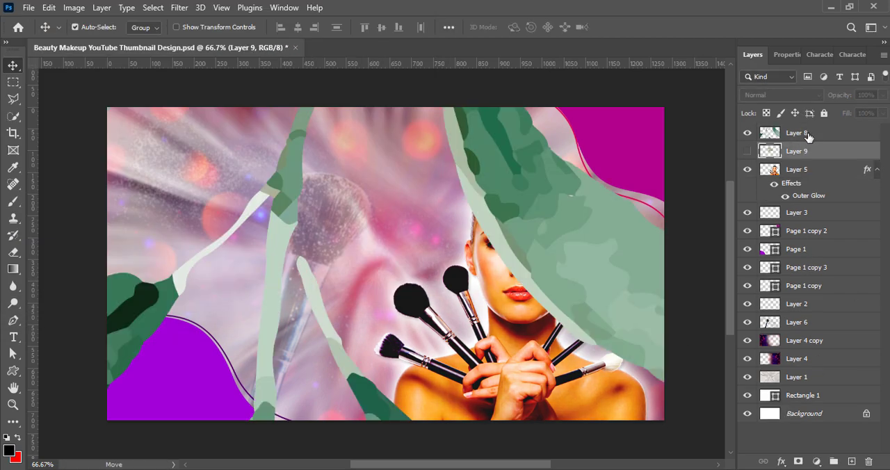
Step: Add the green leaf branch, Layer 8, above the portrait, scale it to 7.84% and move it over the magenta corner
{"action": "left_click", "coordinate": [808, 137]}
{"action": "key", "text": "ctrl+t"}
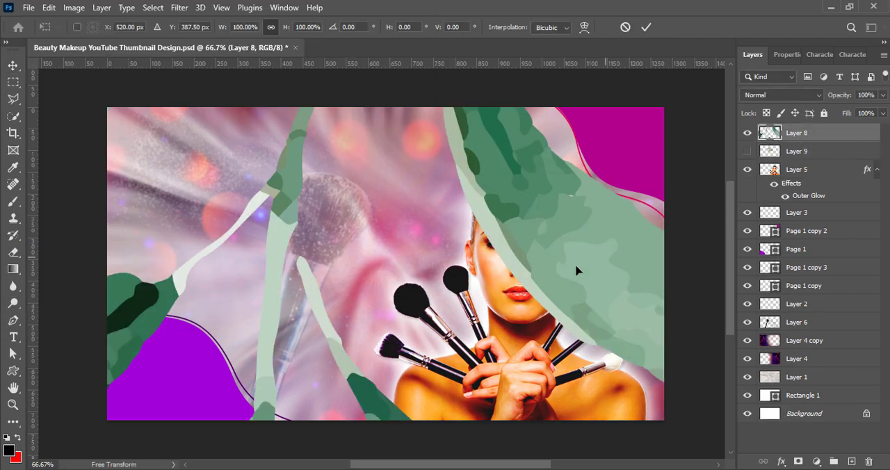
{"action": "left_click_drag", "start_coordinate": [578, 271], "coordinate": [488, 274]}
{"action": "left_click_drag", "start_coordinate": [628, 286], "coordinate": [530, 287]}
{"action": "left_click_drag", "start_coordinate": [709, 314], "coordinate": [219, 249]}
{"action": "left_click_drag", "start_coordinate": [197, 249], "coordinate": [556, 247]}
{"action": "left_click_drag", "start_coordinate": [579, 284], "coordinate": [279, 255]}
{"action": "left_click_drag", "start_coordinate": [252, 313], "coordinate": [636, 145]}
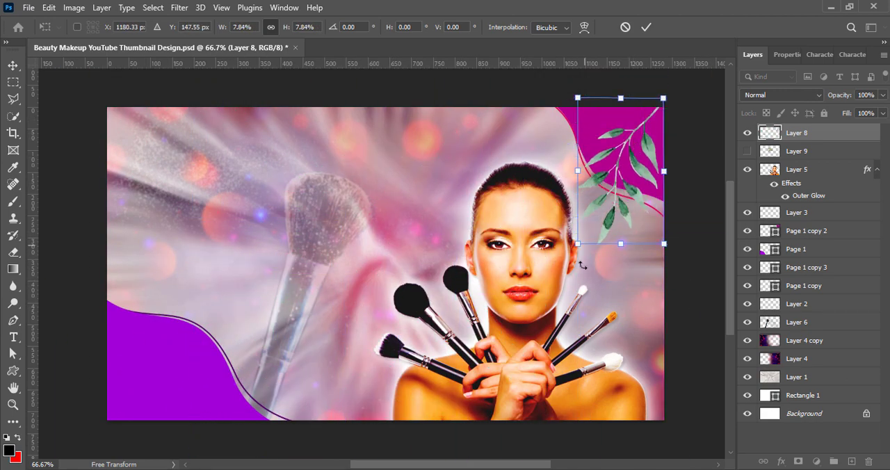
Step: Scale the leaf branch to 4.83%, rotate it 13.54° and fit it inside the magenta corner shape
{"action": "left_click_drag", "start_coordinate": [578, 245], "coordinate": [612, 189]}
{"action": "left_click_drag", "start_coordinate": [647, 138], "coordinate": [634, 139]}
{"action": "left_click_drag", "start_coordinate": [719, 84], "coordinate": [730, 107]}
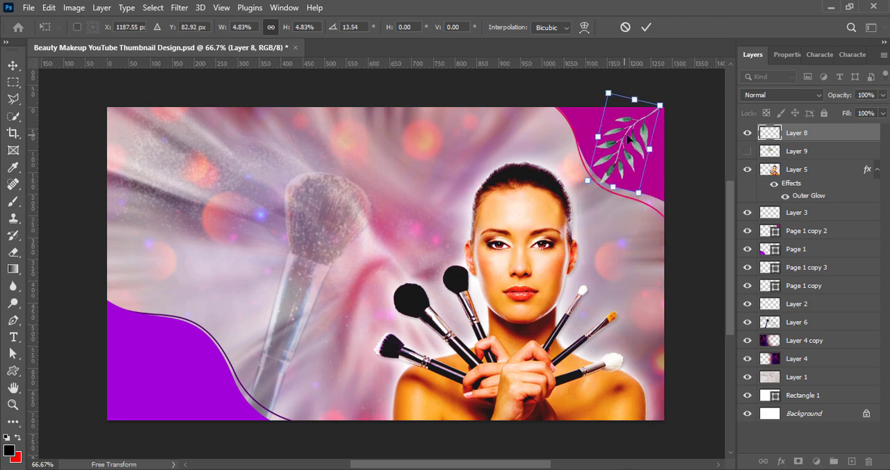
{"action": "left_click", "coordinate": [646, 27]}
Step: Adjust the leaf branch with Brightness/Contrast, setting brightness to about 6 and contrast to 17
{"action": "left_click", "coordinate": [74, 8]}
{"action": "mouse_move", "coordinate": [90, 40]}
{"action": "left_click", "coordinate": [230, 112]}
{"action": "left_click", "coordinate": [393, 34]}
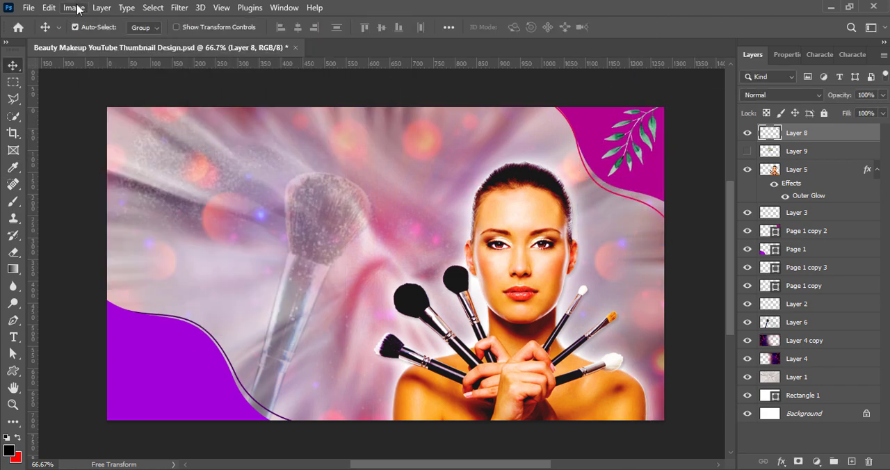
{"action": "left_click", "coordinate": [75, 8]}
{"action": "left_click", "coordinate": [241, 42]}
{"action": "left_click_drag", "start_coordinate": [668, 9], "coordinate": [422, 15]}
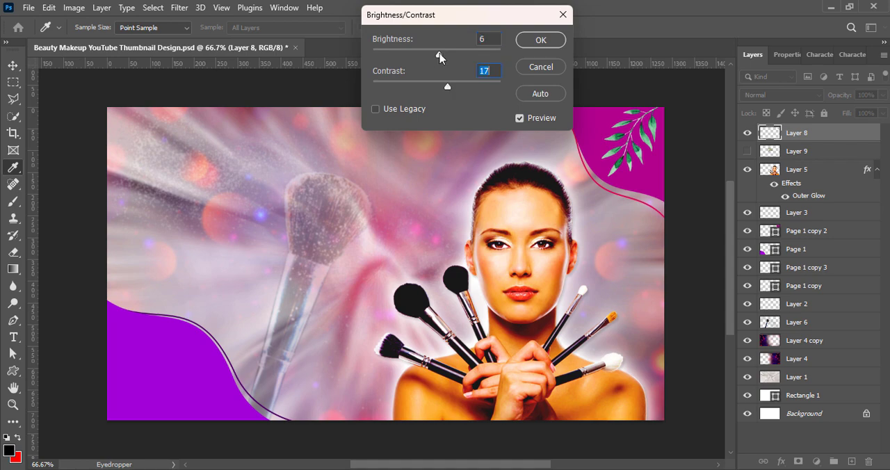
{"action": "left_click", "coordinate": [541, 39]}
Step: Turn the leaf branch white by raising Lightness to its maximum in a Hue/Saturation adjustment
{"action": "left_click", "coordinate": [74, 8]}
{"action": "left_click", "coordinate": [240, 118]}
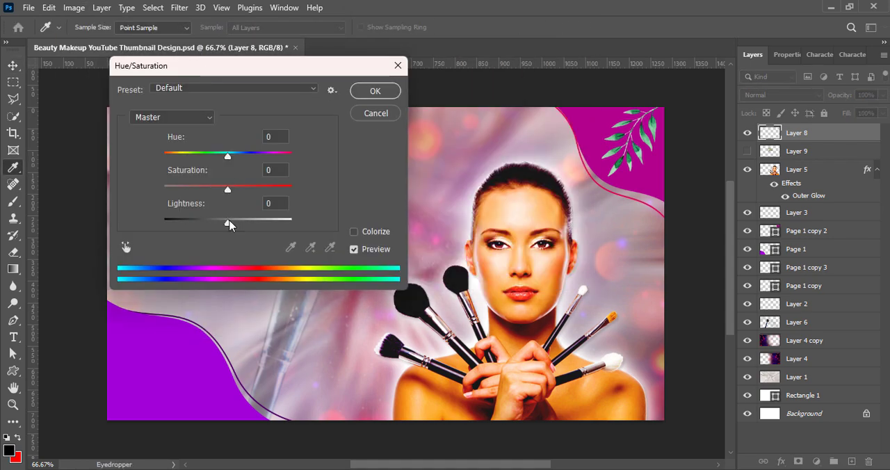
{"action": "left_click_drag", "start_coordinate": [230, 223], "coordinate": [300, 217]}
{"action": "left_click", "coordinate": [375, 90]}
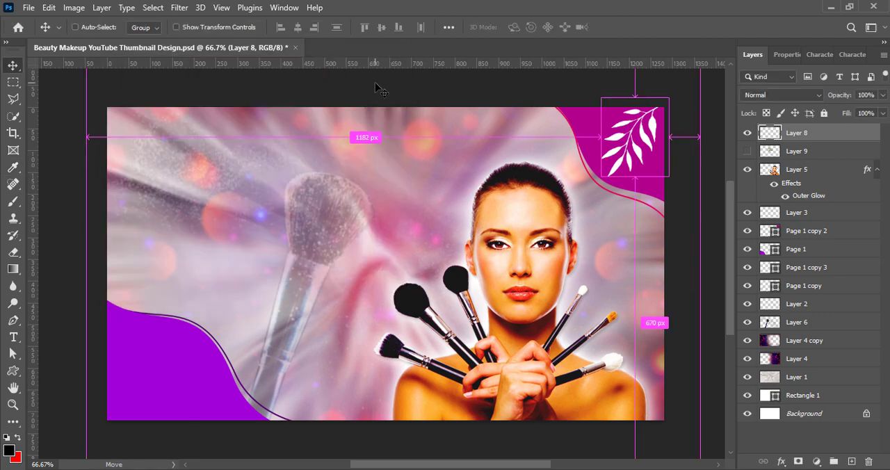
{"action": "left_click", "coordinate": [643, 28]}
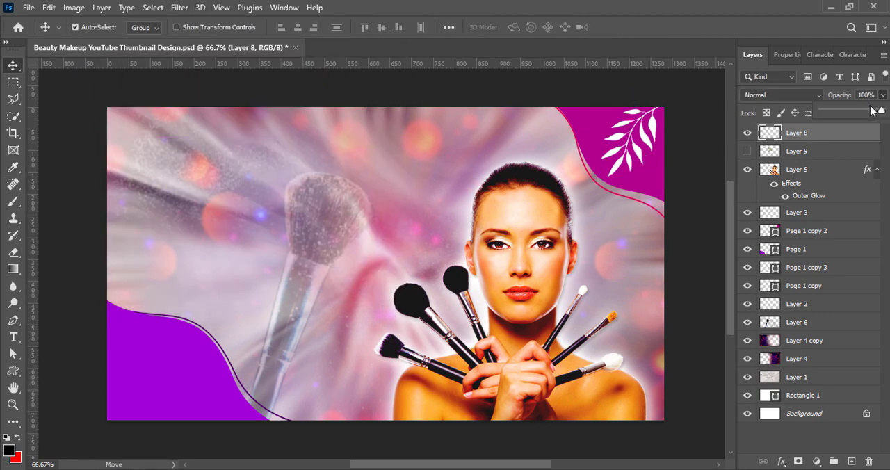
Step: Duplicate the white leaf branch into the opposite upper corner, flip it horizontally and enlarge it
{"action": "left_click_drag", "start_coordinate": [642, 156], "coordinate": [128, 126], "text": "alt"}
{"action": "key", "text": "ctrl+t"}
{"action": "right_click", "coordinate": [164, 194]}
{"action": "left_click", "coordinate": [189, 451]}
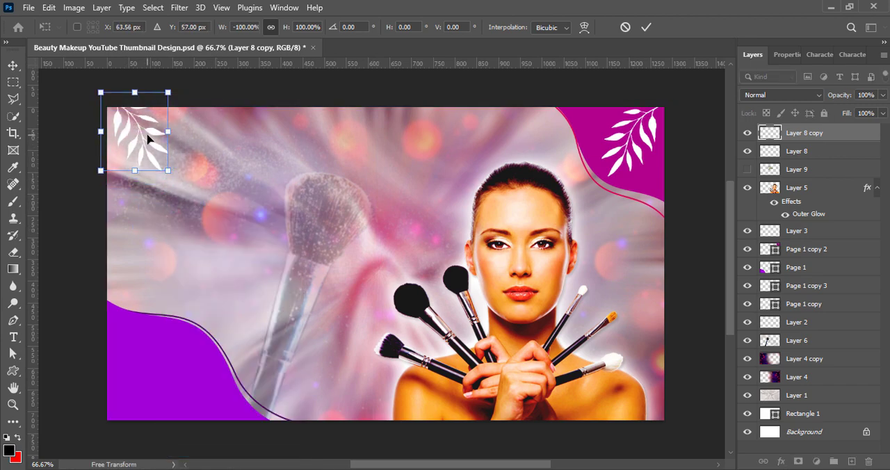
{"action": "left_click_drag", "start_coordinate": [169, 171], "coordinate": [202, 210]}
{"action": "left_click_drag", "start_coordinate": [177, 163], "coordinate": [168, 162]}
{"action": "left_click", "coordinate": [649, 28]}
Step: Set the blend mode of the flipped leaf branch, Layer 8 copy, to Exclusion
{"action": "left_click", "coordinate": [798, 96]}
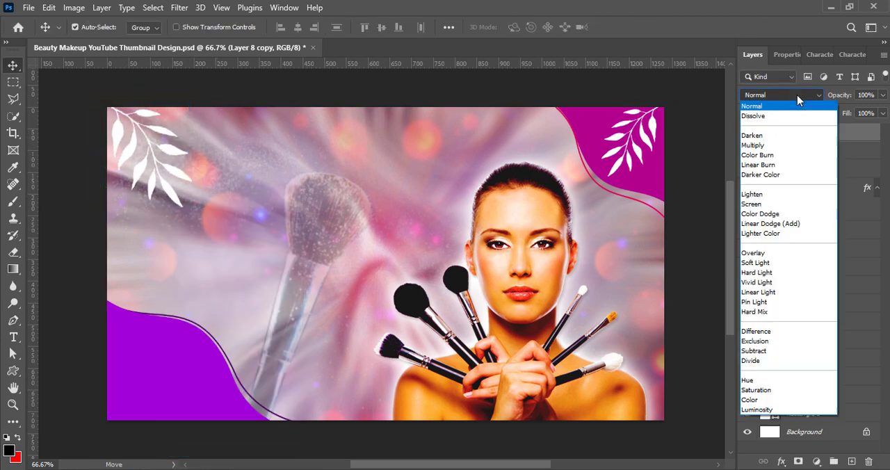
{"action": "left_click", "coordinate": [777, 343]}
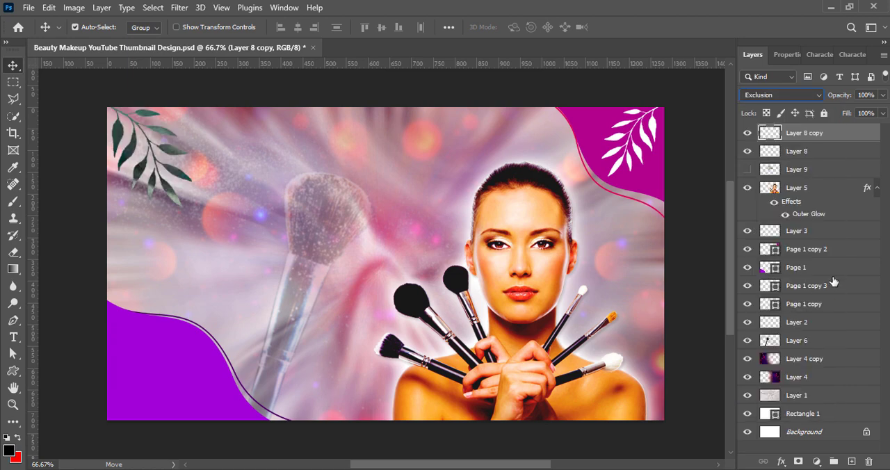
{"action": "right_click", "coordinate": [770, 138]}
{"action": "left_click", "coordinate": [760, 144]}
{"action": "left_click_drag", "start_coordinate": [305, 41], "coordinate": [521, 37]}
{"action": "left_click", "coordinate": [717, 35]}
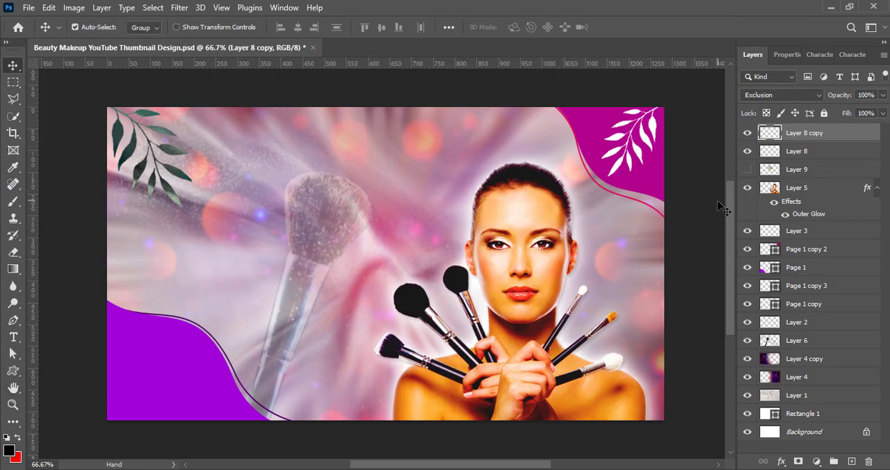
Step: Duplicate the dark leaf branch, place the duplicate below the original in the layer order, and offset and resize it
{"action": "key", "text": "ctrl+j"}
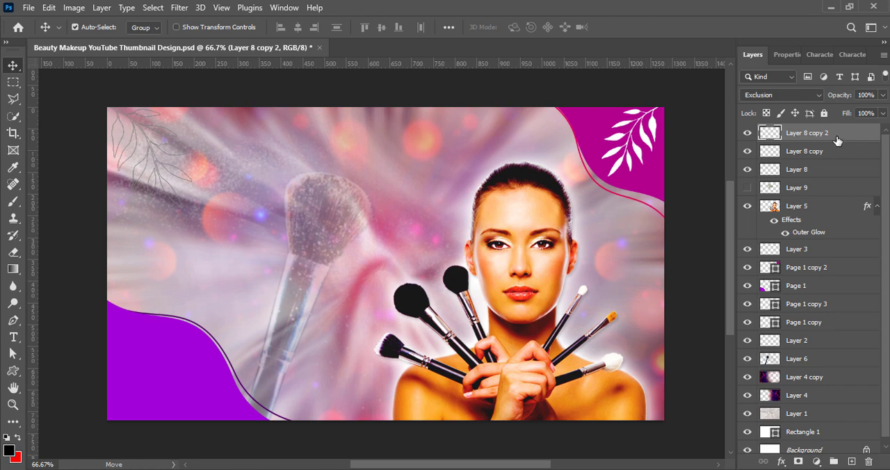
{"action": "left_click_drag", "start_coordinate": [837, 140], "coordinate": [839, 165]}
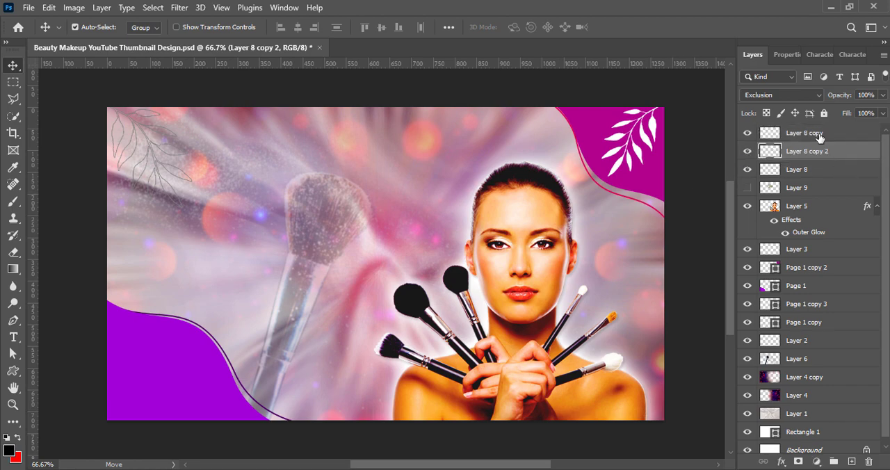
{"action": "left_click", "coordinate": [821, 137]}
{"action": "left_click", "coordinate": [793, 156]}
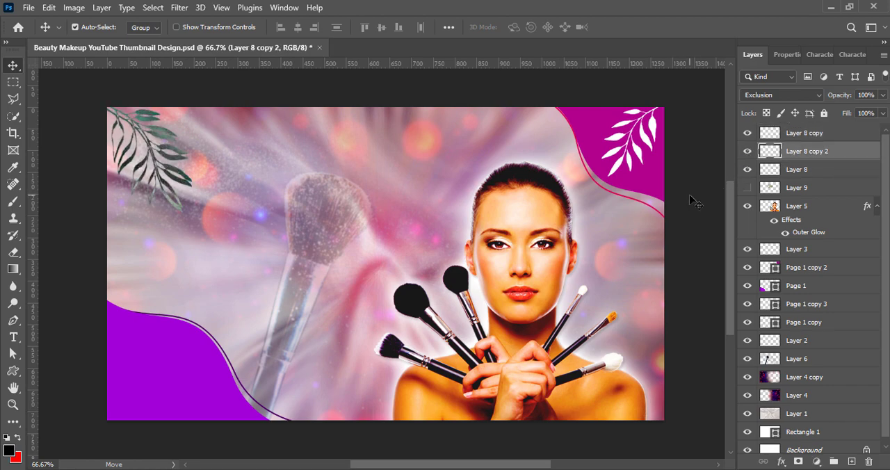
{"action": "key", "text": "ctrl+t"}
{"action": "left_click_drag", "start_coordinate": [213, 212], "coordinate": [211, 227]}
{"action": "left_click", "coordinate": [648, 28]}
Step: Try the Soft Light, Overlay and Screen blend modes on Layer 8 copy 2 and give it a brightening mode for white leaves
{"action": "left_click", "coordinate": [781, 96]}
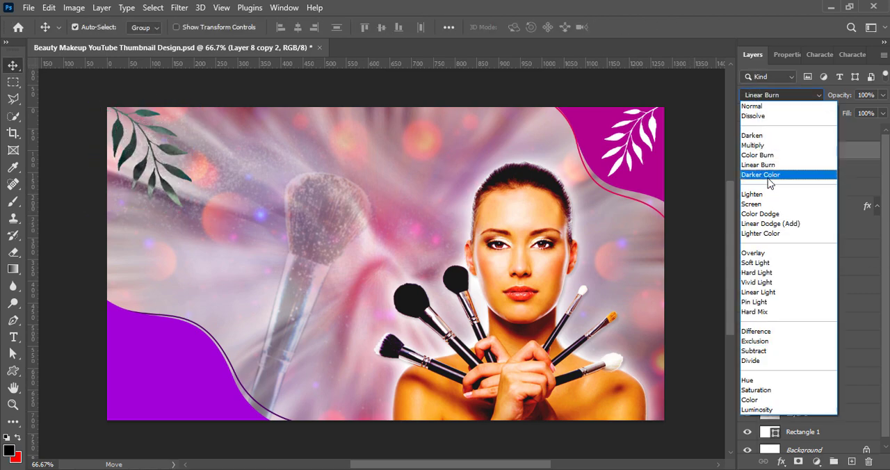
{"action": "left_click", "coordinate": [755, 262]}
{"action": "left_click", "coordinate": [766, 96]}
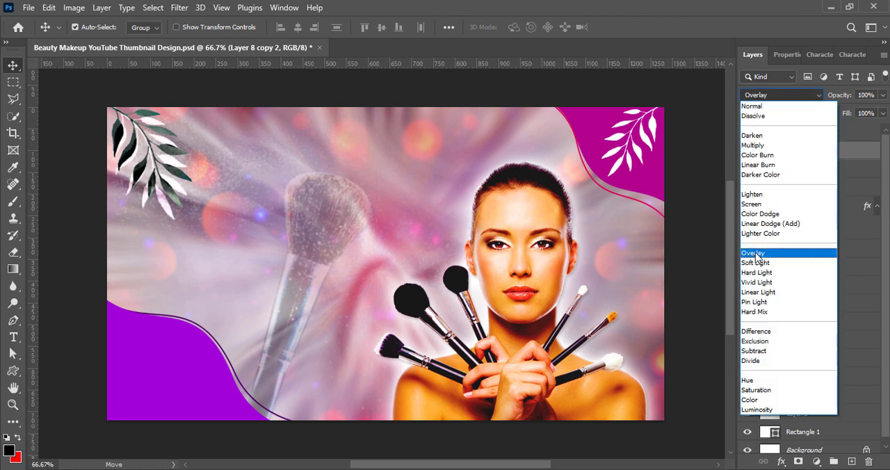
{"action": "left_click", "coordinate": [758, 252]}
{"action": "left_click", "coordinate": [766, 95]}
{"action": "left_click", "coordinate": [758, 230]}
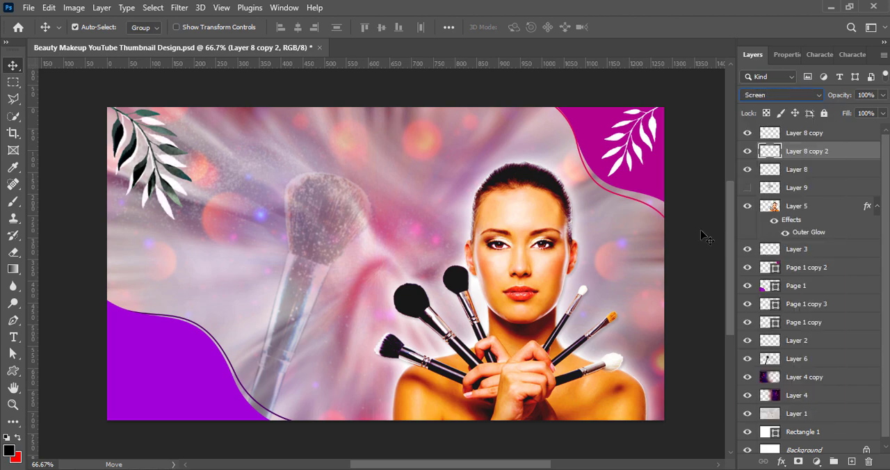
{"action": "left_click", "coordinate": [779, 96]}
{"action": "left_click", "coordinate": [758, 231]}
{"action": "left_click", "coordinate": [692, 216]}
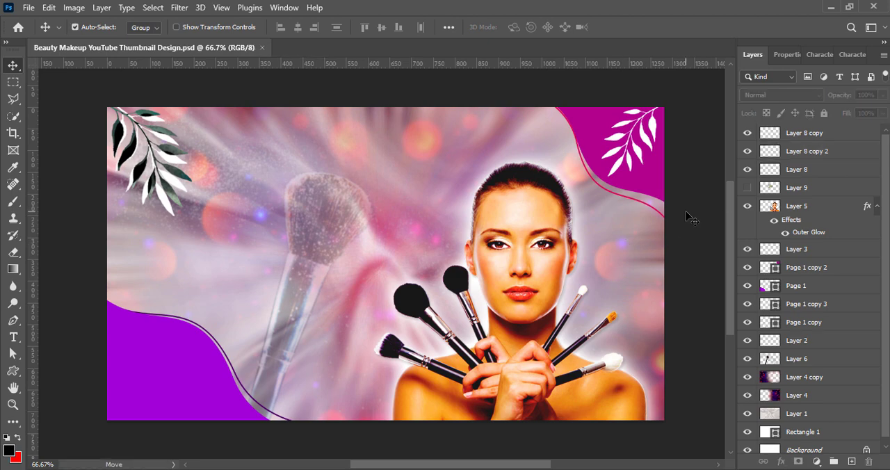
Step: Add the text "Glow Up Chronicles: Explore the World of Makeup" and move it fully onto the canvas
{"action": "key", "text": "t"}
{"action": "left_click", "coordinate": [249, 167]}
{"action": "key", "text": "ctrl+v"}
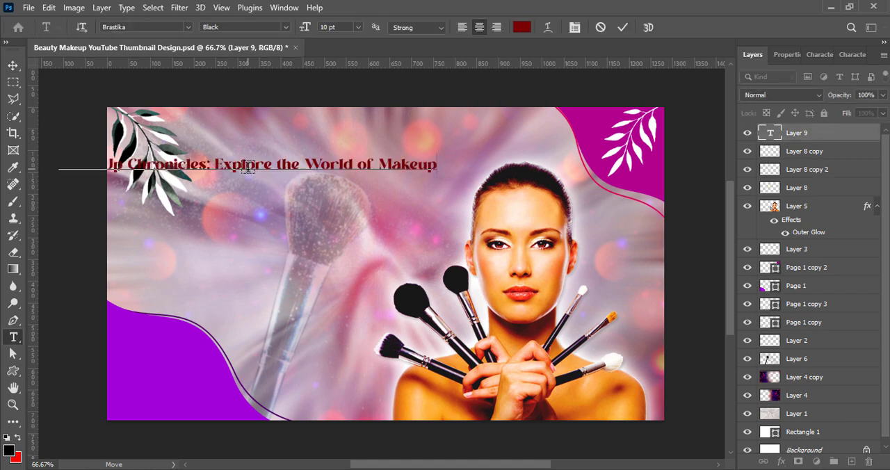
{"action": "left_click", "coordinate": [621, 31]}
{"action": "key", "text": "v"}
{"action": "left_click_drag", "start_coordinate": [220, 169], "coordinate": [314, 164]}
Step: Remove the colon, split the title into two lines after "Chronicles" and left-align the text
{"action": "double_click", "coordinate": [315, 162]}
{"action": "left_click", "coordinate": [313, 158]}
{"action": "key", "text": "BackSpace"}
{"action": "key", "text": "BackSpace"}
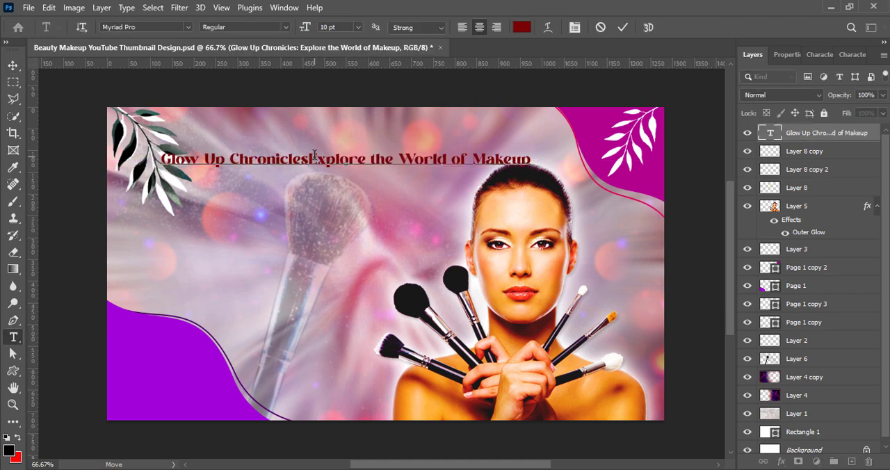
{"action": "key", "text": "Return"}
{"action": "key", "text": "ctrl+a"}
{"action": "left_click", "coordinate": [462, 28]}
{"action": "left_click", "coordinate": [622, 27]}
{"action": "key", "text": "v"}
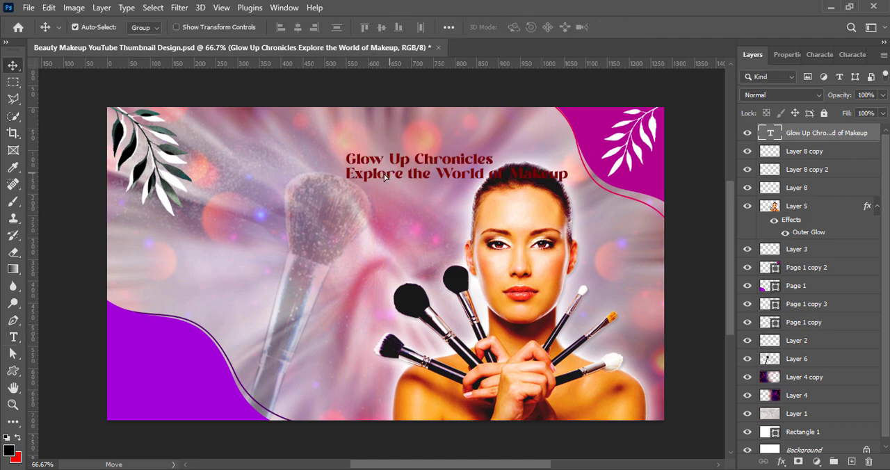
Step: Move the title beside the dark leaf branch and set the "Glow Up Chronicles" line to 16 pt Footlight MT Light
{"action": "left_click_drag", "start_coordinate": [384, 177], "coordinate": [262, 160]}
{"action": "double_click", "coordinate": [263, 160]}
{"action": "triple_click", "coordinate": [298, 141]}
{"action": "left_click", "coordinate": [820, 54]}
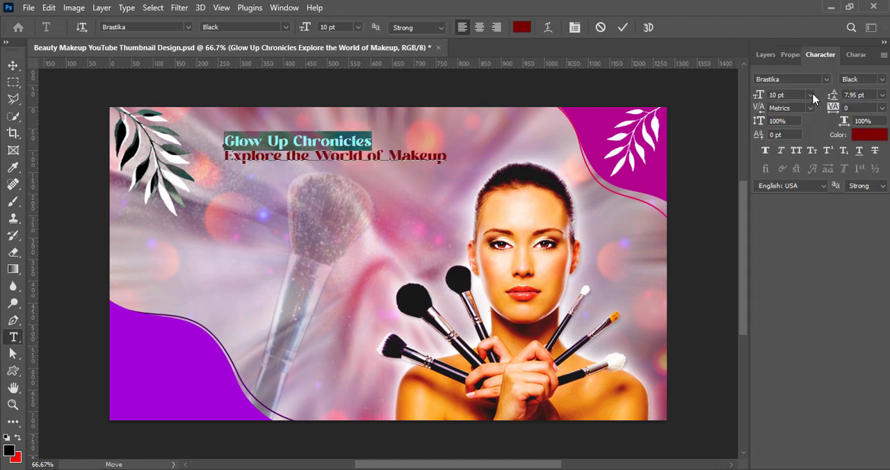
{"action": "left_click", "coordinate": [811, 95]}
{"action": "left_click", "coordinate": [800, 196]}
{"action": "left_click", "coordinate": [825, 79]}
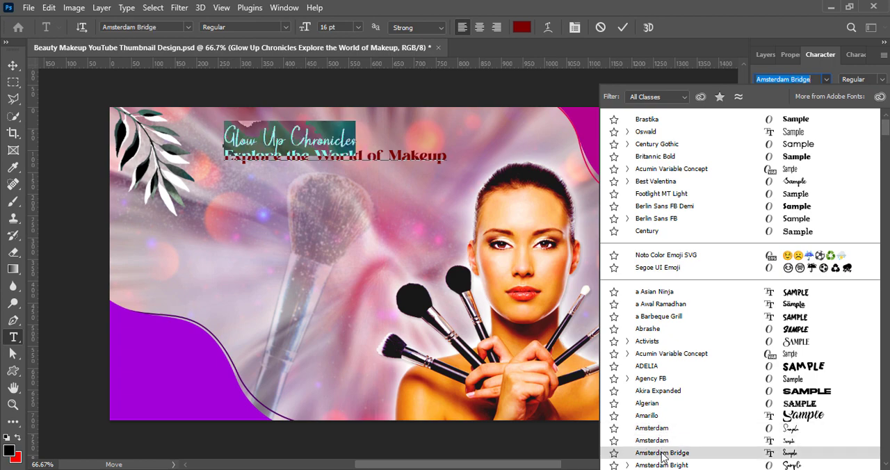
{"action": "left_click", "coordinate": [672, 194]}
Step: Change the color of the "Glow Up Chronicles" line to white
{"action": "left_click", "coordinate": [811, 94]}
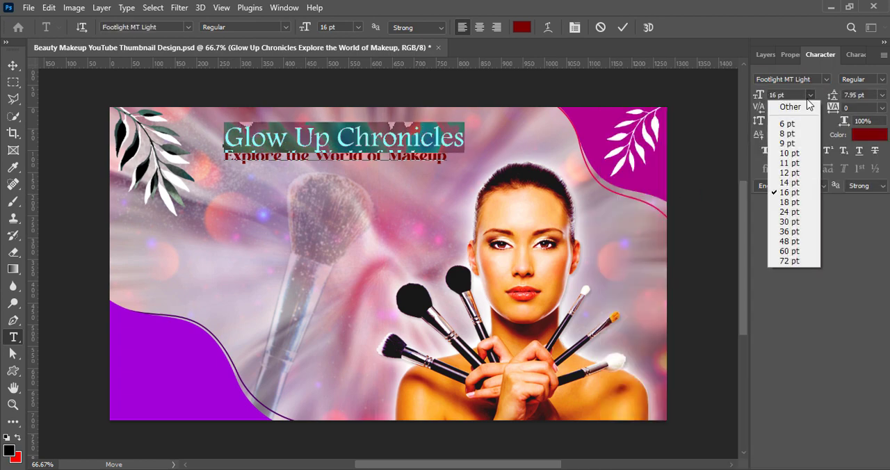
{"action": "left_click", "coordinate": [875, 135]}
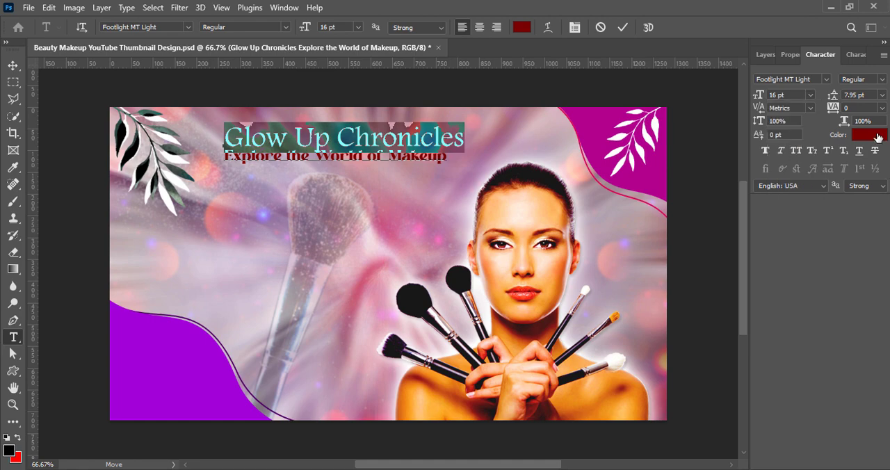
{"action": "left_click", "coordinate": [877, 136]}
{"action": "left_click_drag", "start_coordinate": [390, 103], "coordinate": [685, 98]}
{"action": "left_click_drag", "start_coordinate": [487, 174], "coordinate": [441, 128]}
{"action": "left_click", "coordinate": [731, 121]}
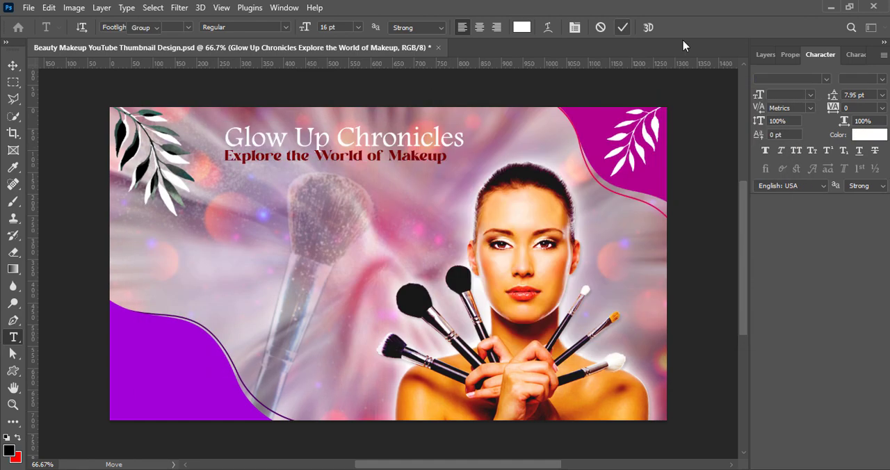
Step: Apply Faux Bold to the "Glow Up Chronicles" line and commit the text
{"action": "key", "text": "ctrl+a"}
{"action": "left_click", "coordinate": [766, 151]}
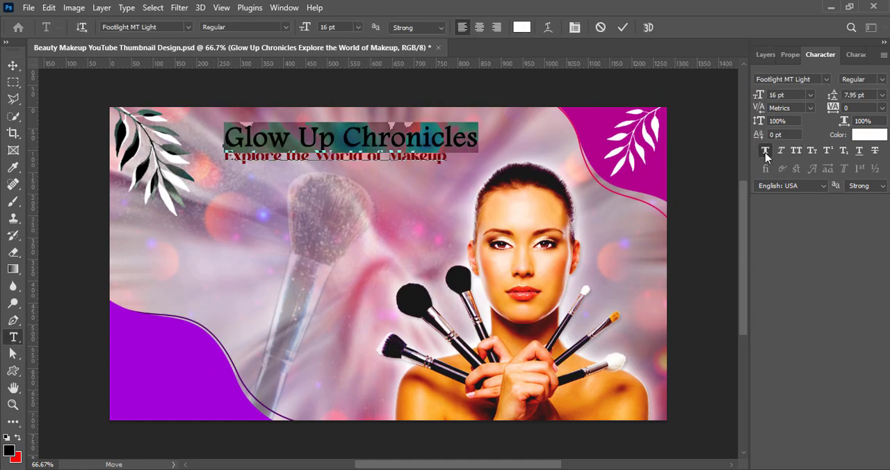
{"action": "left_click", "coordinate": [624, 27]}
{"action": "key", "text": "v"}
Step: Set the font of the "Explore the World of Makeup" line to Best Valentina
{"action": "double_click", "coordinate": [256, 161]}
{"action": "left_click_drag", "start_coordinate": [224, 157], "coordinate": [487, 153]}
{"action": "left_click", "coordinate": [827, 79]}
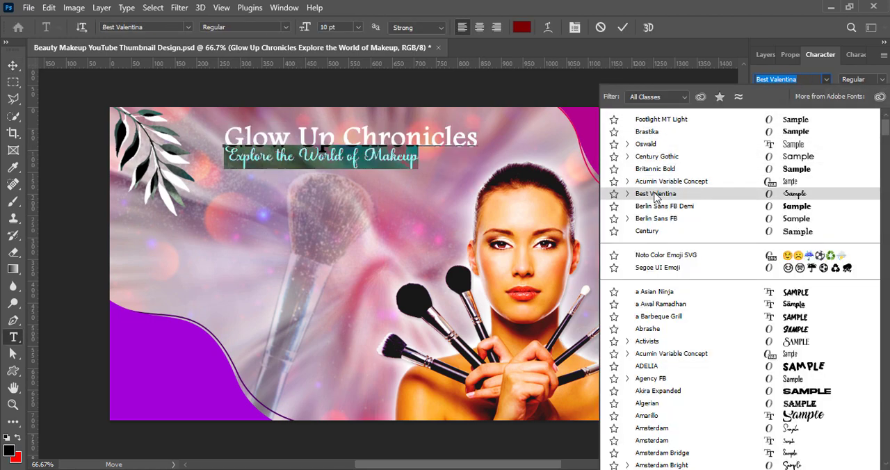
{"action": "left_click", "coordinate": [656, 194]}
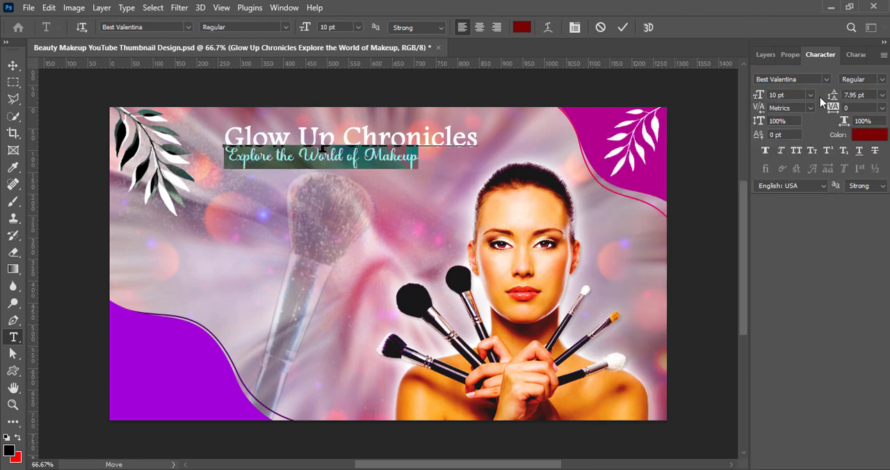
Step: Set the "Explore the World of Makeup" line to 12 pt with 14 pt leading
{"action": "left_click", "coordinate": [882, 95]}
{"action": "left_click", "coordinate": [862, 172]}
{"action": "left_click", "coordinate": [810, 95]}
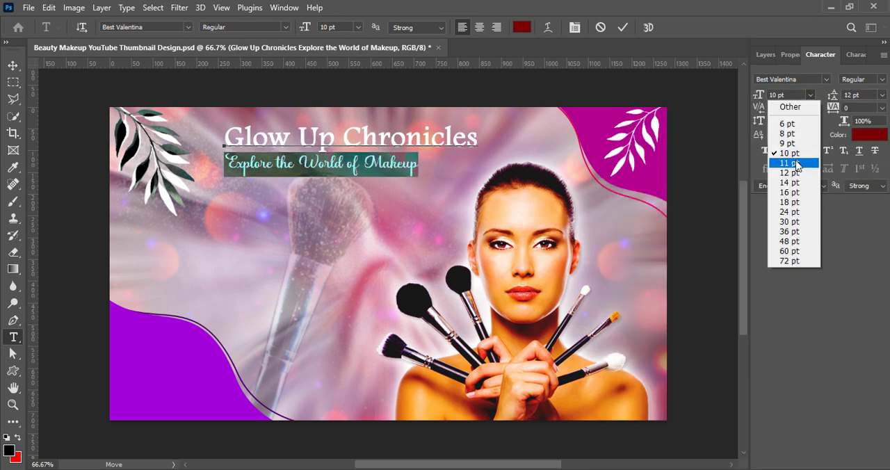
{"action": "left_click", "coordinate": [790, 172]}
{"action": "left_click", "coordinate": [882, 96]}
{"action": "left_click", "coordinate": [870, 135]}
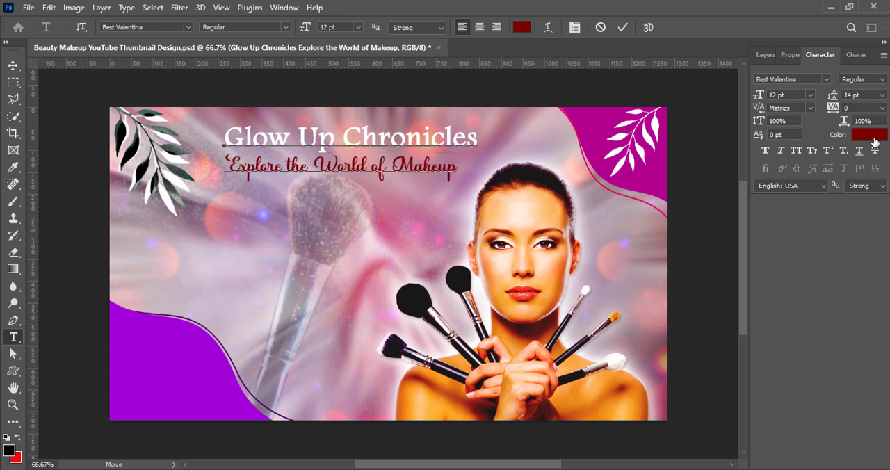
Step: Color the "Explore the World of Makeup" line light pink, switch it to the second Regular style and commit the text
{"action": "left_click", "coordinate": [713, 139]}
{"action": "left_click_drag", "start_coordinate": [548, 120], "coordinate": [593, 100]}
{"action": "left_click", "coordinate": [819, 116]}
{"action": "left_click", "coordinate": [882, 79]}
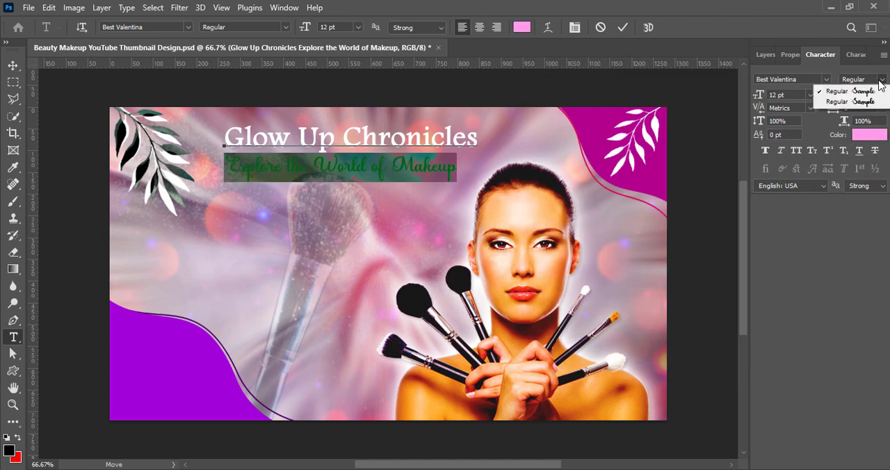
{"action": "left_click", "coordinate": [866, 101]}
{"action": "left_click", "coordinate": [622, 28]}
Step: Add a black drop shadow to the title in Normal mode with 100% opacity, 3 px distance and 4 px size
{"action": "key", "text": "v"}
{"action": "left_click", "coordinate": [766, 54]}
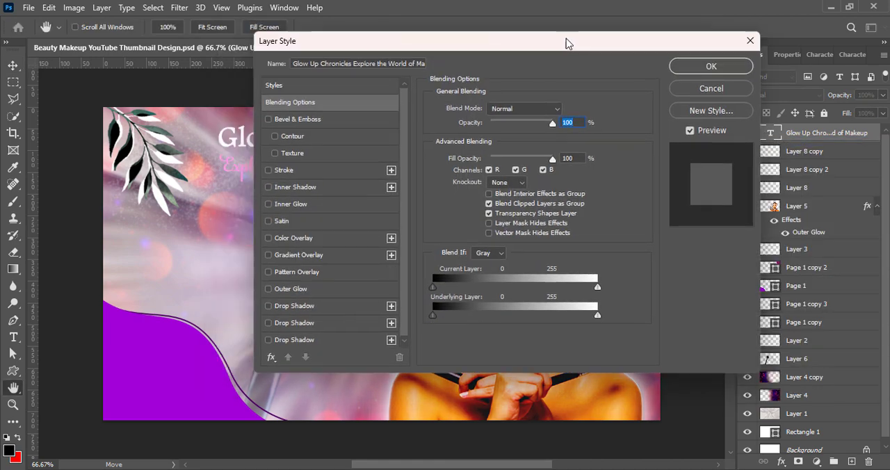
{"action": "left_click_drag", "start_coordinate": [566, 40], "coordinate": [819, 40]}
{"action": "left_click", "coordinate": [554, 308]}
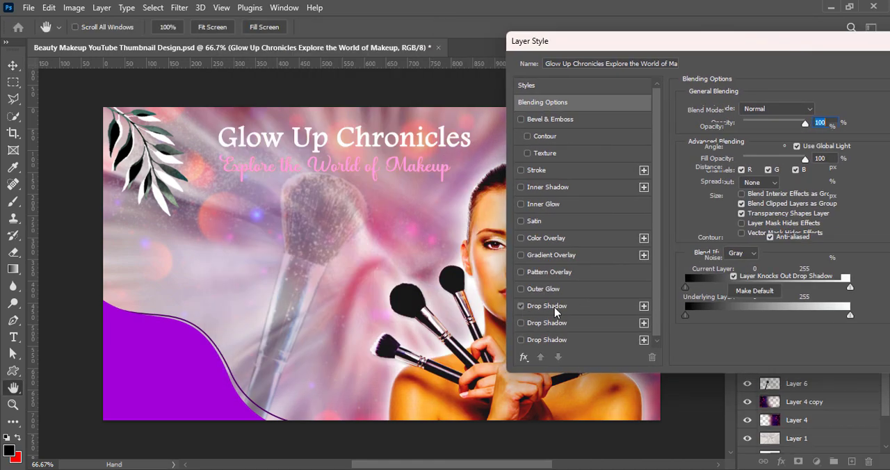
{"action": "left_click", "coordinate": [807, 108]}
{"action": "left_click_drag", "start_coordinate": [546, 272], "coordinate": [513, 287]}
{"action": "left_click", "coordinate": [835, 113]}
{"action": "mouse_move", "coordinate": [732, 200]}
{"action": "left_mouse_down"}
{"action": "mouse_move", "coordinate": [748, 200]}
{"action": "mouse_move", "coordinate": [737, 200]}
{"action": "left_mouse_up"}
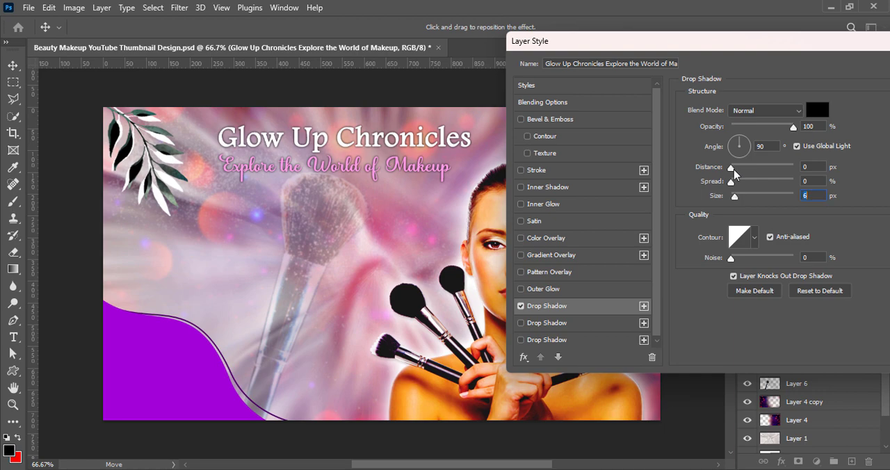
{"action": "left_click_drag", "start_coordinate": [734, 169], "coordinate": [735, 169]}
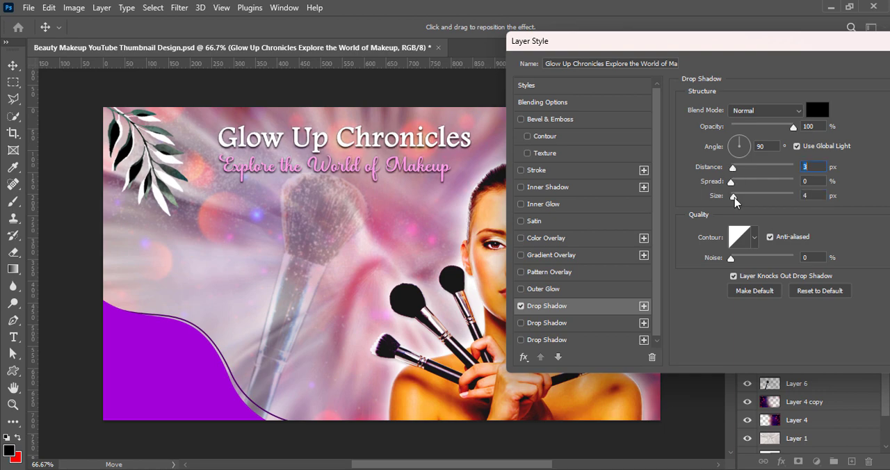
Step: Add a second drop shadow to the title with 1 px distance, 0% spread and 103 px size
{"action": "left_click", "coordinate": [521, 324]}
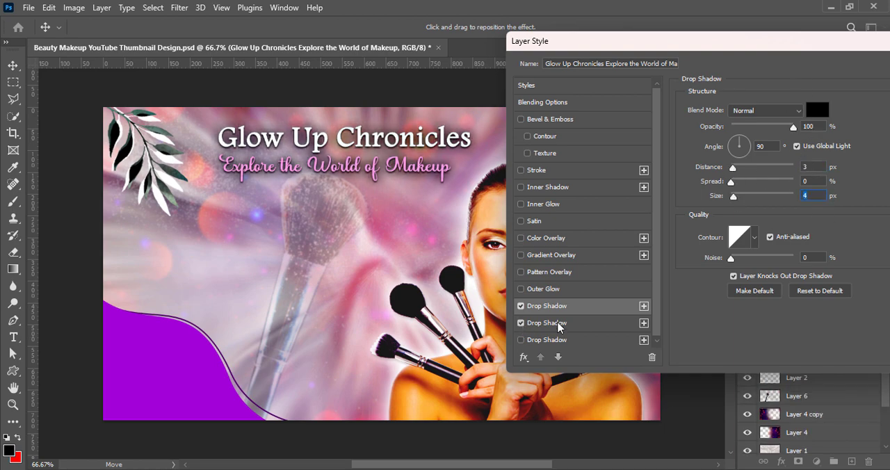
{"action": "left_click", "coordinate": [558, 326]}
{"action": "left_click_drag", "start_coordinate": [733, 184], "coordinate": [729, 185]}
{"action": "left_click_drag", "start_coordinate": [744, 199], "coordinate": [760, 199]}
{"action": "key", "text": "Return"}
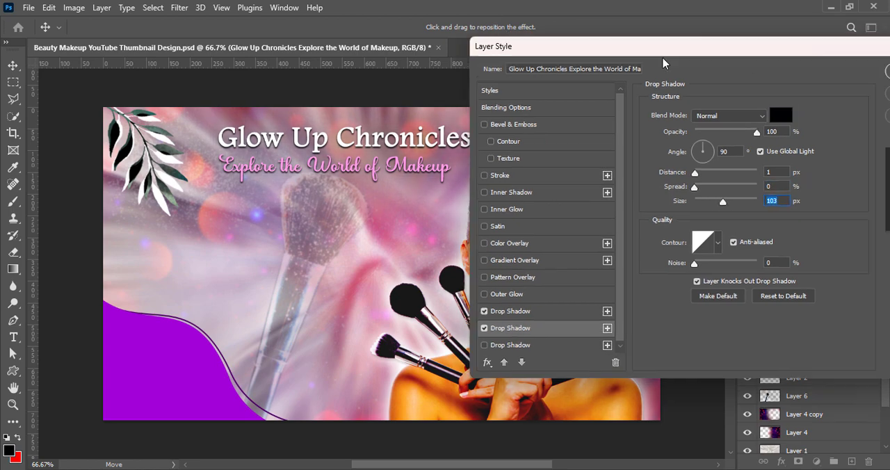
Step: Draw a rectangle about 556 by 69 px behind the "Explore the World of Makeup" line and set its corner radii to 0 px
{"action": "key", "text": "u"}
{"action": "left_click_drag", "start_coordinate": [218, 148], "coordinate": [457, 177]}
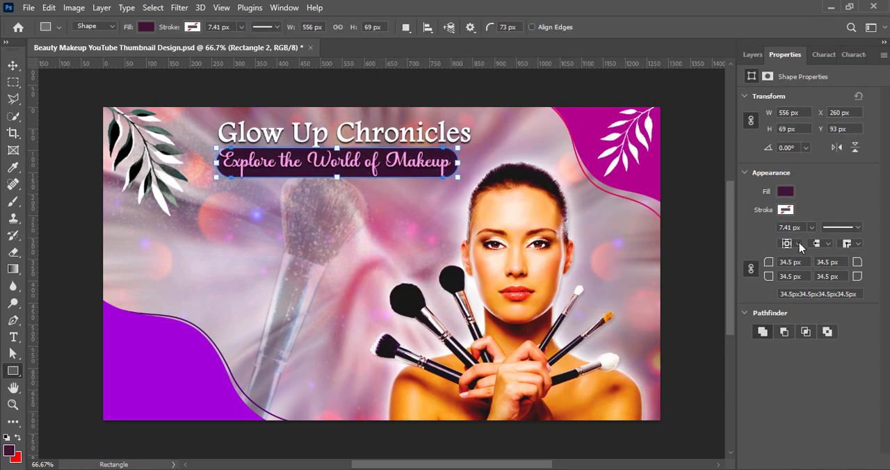
{"action": "type", "text": "0"}
{"action": "key", "text": "Return"}
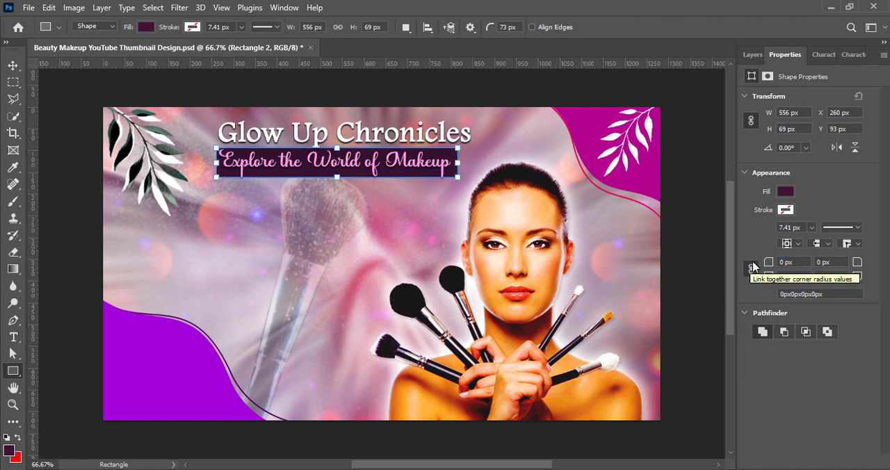
Step: Change the rectangle's fill to dark plum #2f0426
{"action": "left_click", "coordinate": [785, 191]}
{"action": "left_click", "coordinate": [878, 218]}
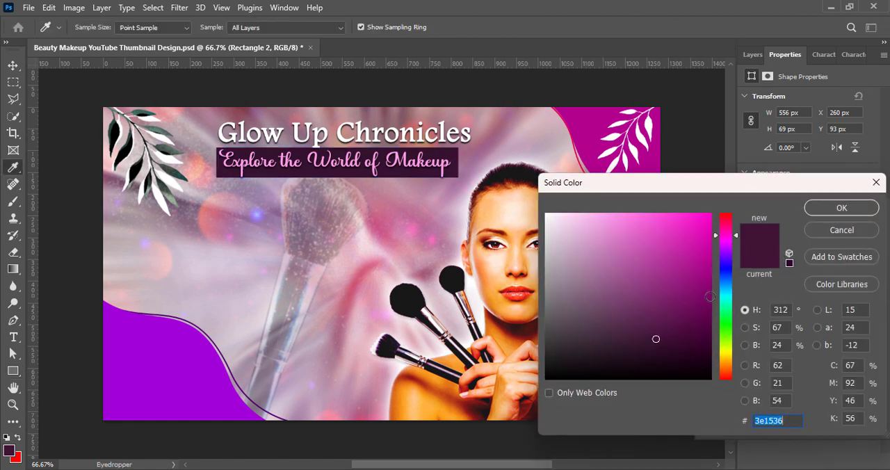
{"action": "left_click_drag", "start_coordinate": [723, 334], "coordinate": [698, 350]}
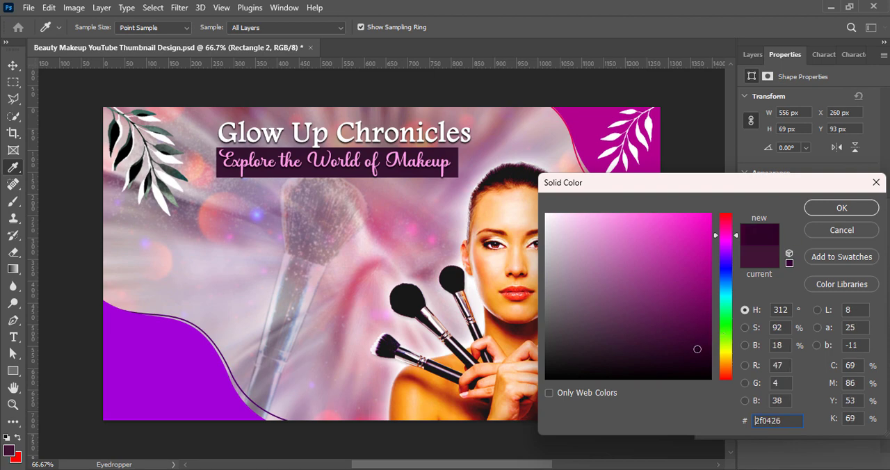
{"action": "left_click", "coordinate": [842, 208]}
Step: Nudge the rectangle to X 263 px and Y 88 px behind the second title line
{"action": "key", "text": "v"}
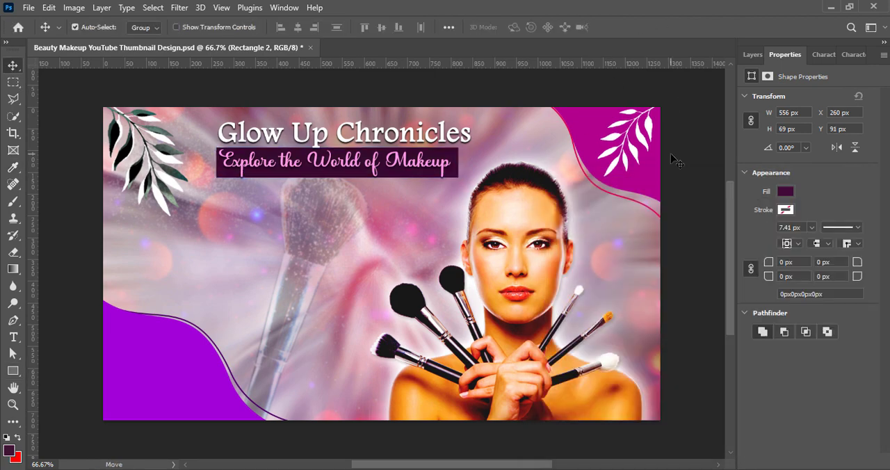
{"action": "key", "text": "Up"}
{"action": "key", "text": "Up"}
{"action": "key", "text": "Up"}
{"action": "key", "text": "Up"}
{"action": "key", "text": "Down"}
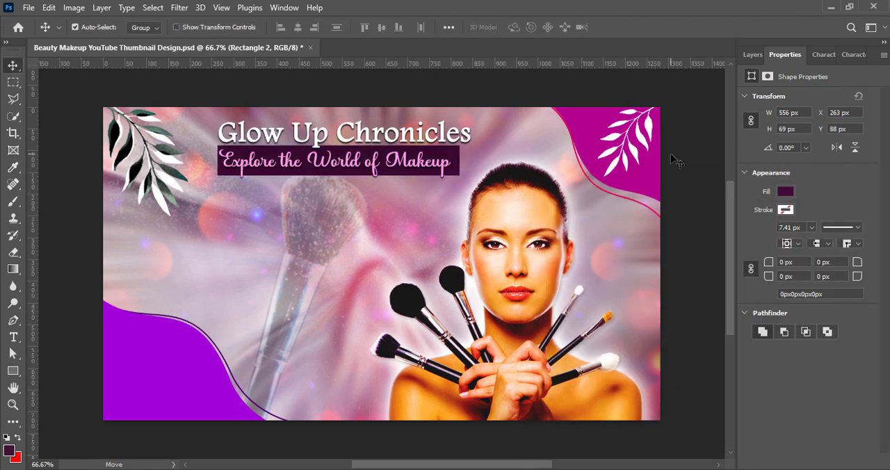
Step: Set the leading of both title lines to 16 pt and commit the text
{"action": "left_click", "coordinate": [752, 55]}
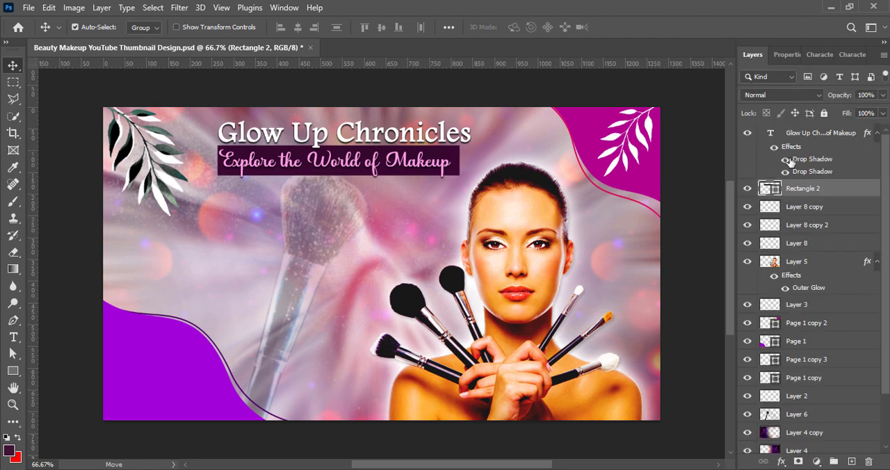
{"action": "double_click", "coordinate": [781, 127]}
{"action": "left_click", "coordinate": [821, 54]}
{"action": "left_click", "coordinate": [882, 95]}
{"action": "left_click", "coordinate": [882, 95]}
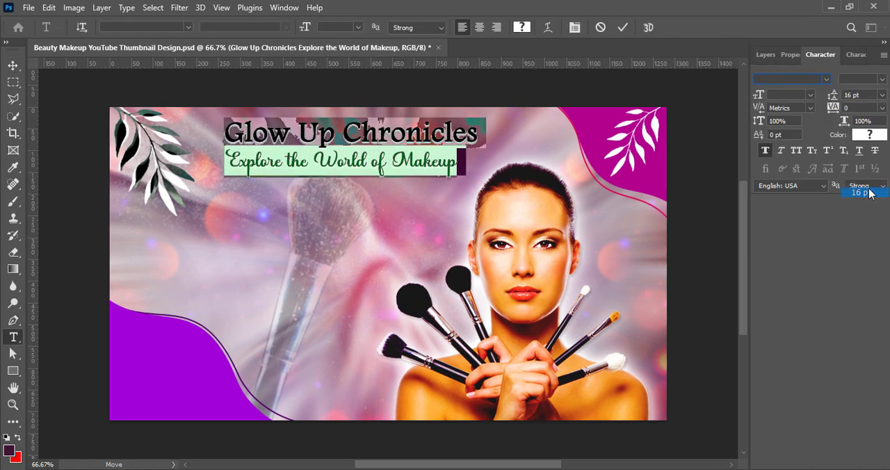
{"action": "left_click", "coordinate": [623, 27]}
{"action": "left_click", "coordinate": [766, 54]}
Step: Align the plum rectangle with the lowered "Explore the World of Makeup" line and narrow it to fit the words
{"action": "left_click", "coordinate": [807, 194]}
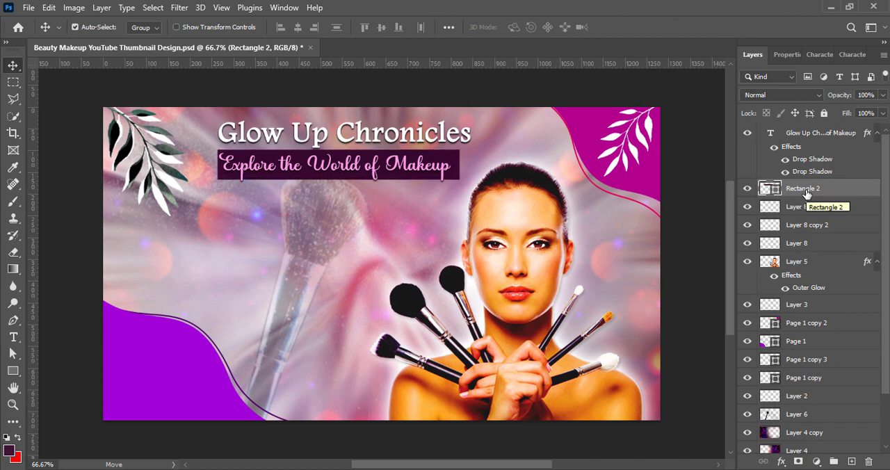
{"action": "left_click", "coordinate": [450, 169]}
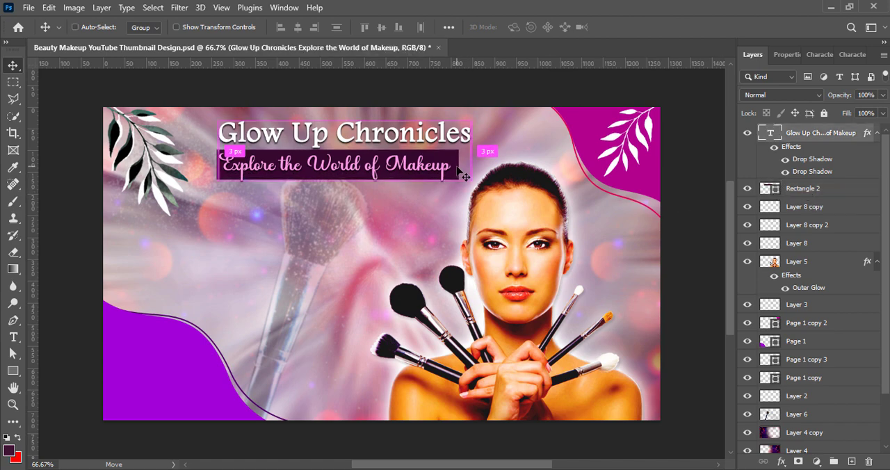
{"action": "left_click", "coordinate": [804, 190]}
{"action": "key", "text": "ctrl+t"}
{"action": "left_click_drag", "start_coordinate": [460, 167], "coordinate": [455, 167]}
{"action": "key", "text": "Return"}
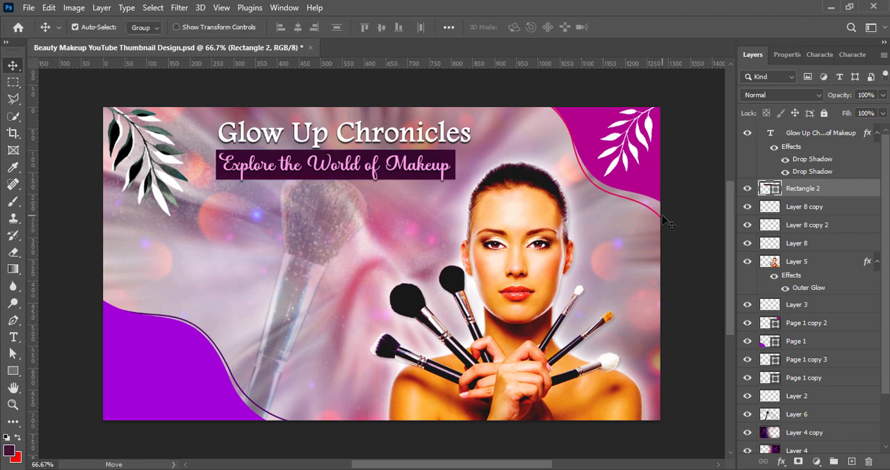
Step: Enlarge the title and its rectangle together to about 119% and shift them closer to the dark leaf branch
{"action": "left_click", "coordinate": [822, 140], "text": "ctrl"}
{"action": "key", "text": "ctrl+t"}
{"action": "left_click_drag", "start_coordinate": [471, 151], "coordinate": [518, 151]}
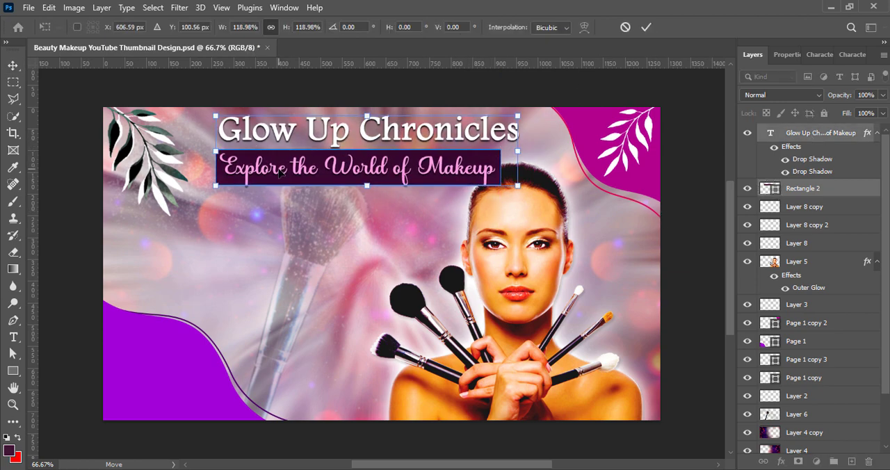
{"action": "left_click_drag", "start_coordinate": [279, 174], "coordinate": [253, 179]}
{"action": "key", "text": "Return"}
{"action": "left_click", "coordinate": [686, 250]}
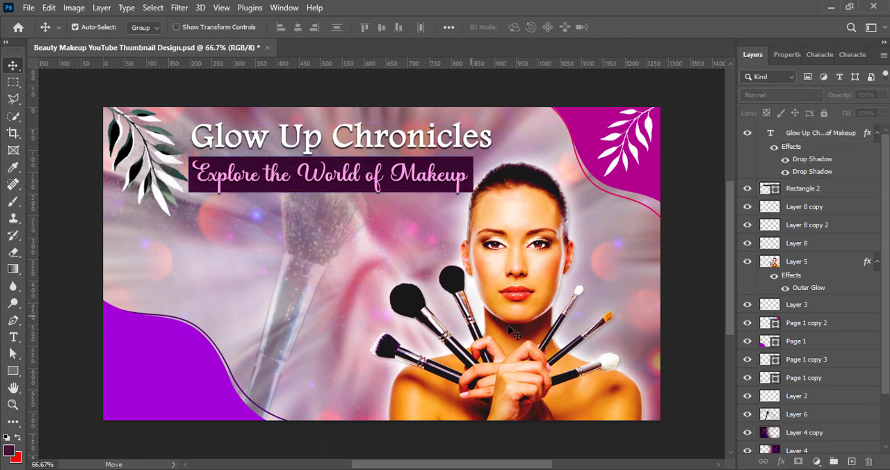
Step: Move the model portrait slightly to the right, away from the title's rectangle
{"action": "left_click", "coordinate": [514, 334]}
{"action": "left_click_drag", "start_coordinate": [513, 334], "coordinate": [523, 334]}
{"action": "left_click", "coordinate": [701, 337]}
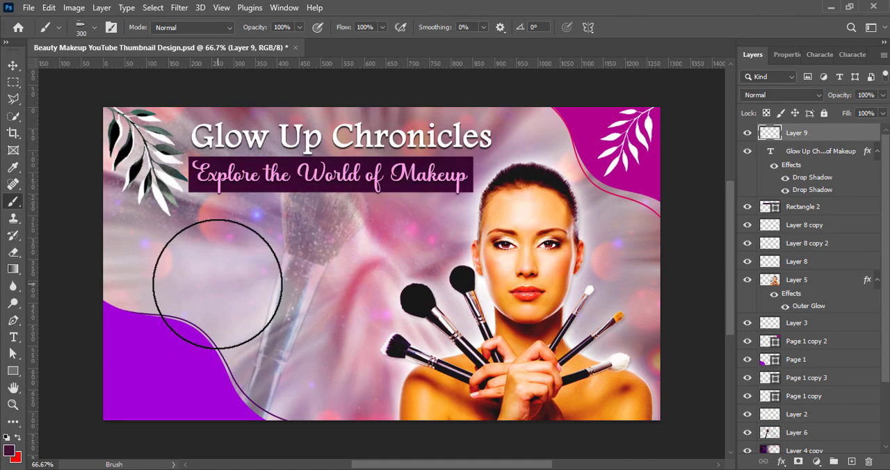
Step: Paint speckles across the canvas on a new layer with the 300 px brush and place that layer directly above Layer 6
{"action": "mouse_move", "coordinate": [217, 286]}
{"action": "left_mouse_down"}
{"action": "mouse_move", "coordinate": [234, 258]}
{"action": "mouse_move", "coordinate": [348, 252]}
{"action": "left_mouse_up"}
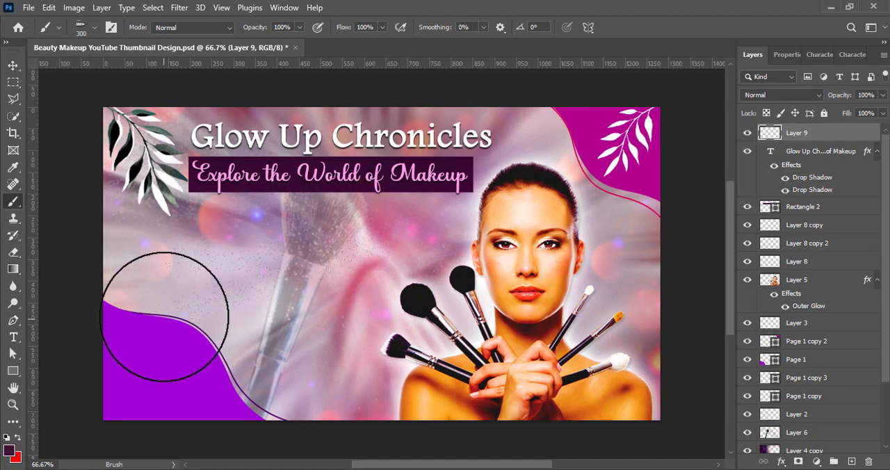
{"action": "mouse_move", "coordinate": [164, 317]}
{"action": "left_mouse_down"}
{"action": "mouse_move", "coordinate": [189, 306]}
{"action": "mouse_move", "coordinate": [167, 233]}
{"action": "mouse_move", "coordinate": [198, 221]}
{"action": "mouse_move", "coordinate": [339, 333]}
{"action": "mouse_move", "coordinate": [421, 273]}
{"action": "mouse_move", "coordinate": [325, 355]}
{"action": "mouse_move", "coordinate": [285, 253]}
{"action": "mouse_move", "coordinate": [494, 221]}
{"action": "mouse_move", "coordinate": [375, 265]}
{"action": "mouse_move", "coordinate": [581, 365]}
{"action": "mouse_move", "coordinate": [471, 212]}
{"action": "mouse_move", "coordinate": [478, 149]}
{"action": "mouse_move", "coordinate": [290, 195]}
{"action": "mouse_move", "coordinate": [194, 268]}
{"action": "mouse_move", "coordinate": [409, 289]}
{"action": "mouse_move", "coordinate": [359, 353]}
{"action": "mouse_move", "coordinate": [189, 273]}
{"action": "mouse_move", "coordinate": [509, 237]}
{"action": "mouse_move", "coordinate": [443, 258]}
{"action": "mouse_move", "coordinate": [515, 204]}
{"action": "mouse_move", "coordinate": [477, 318]}
{"action": "mouse_move", "coordinate": [373, 185]}
{"action": "mouse_move", "coordinate": [192, 211]}
{"action": "mouse_move", "coordinate": [465, 331]}
{"action": "mouse_move", "coordinate": [474, 156]}
{"action": "mouse_move", "coordinate": [382, 281]}
{"action": "left_mouse_up"}
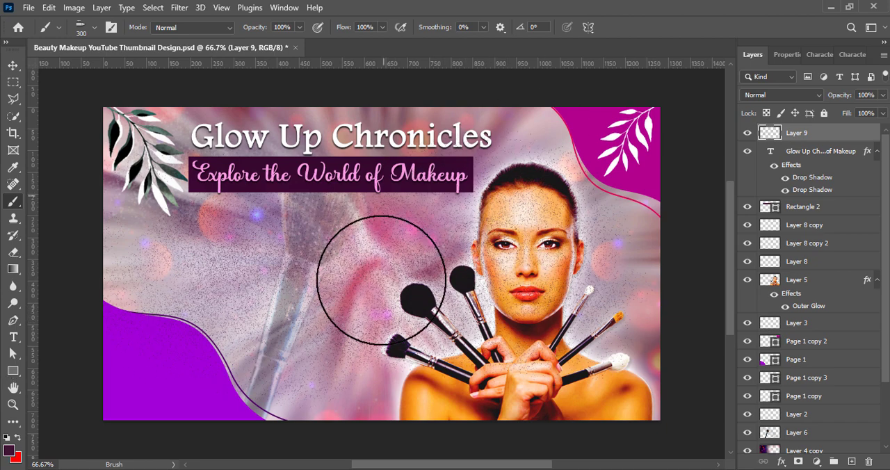
{"action": "left_click", "coordinate": [13, 65]}
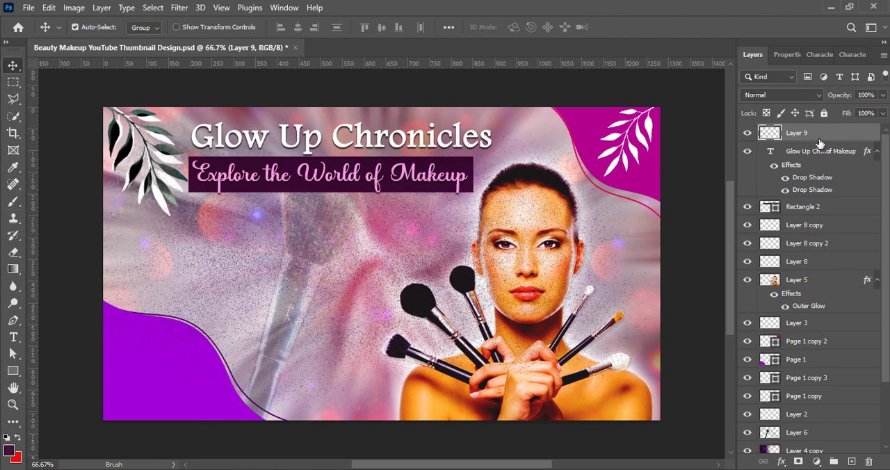
{"action": "left_click_drag", "start_coordinate": [820, 142], "coordinate": [823, 431]}
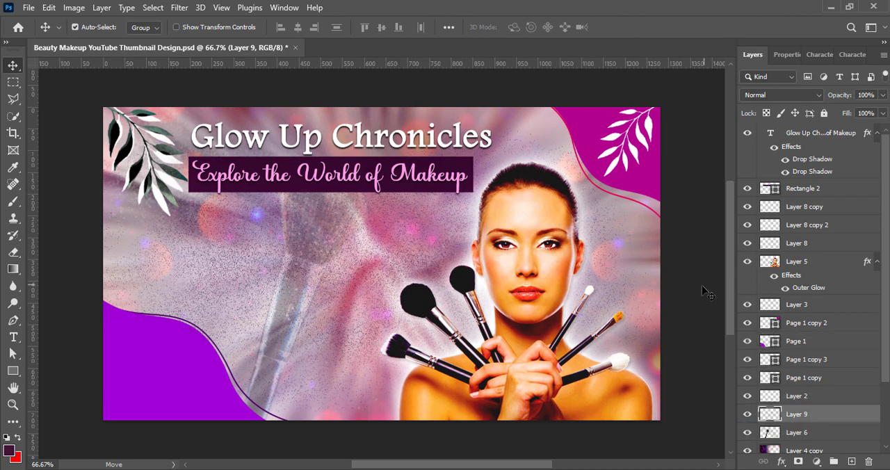
Step: Set the speckle layer's blend mode to Divide and enlarge the layer beyond the canvas edges
{"action": "left_click", "coordinate": [779, 95]}
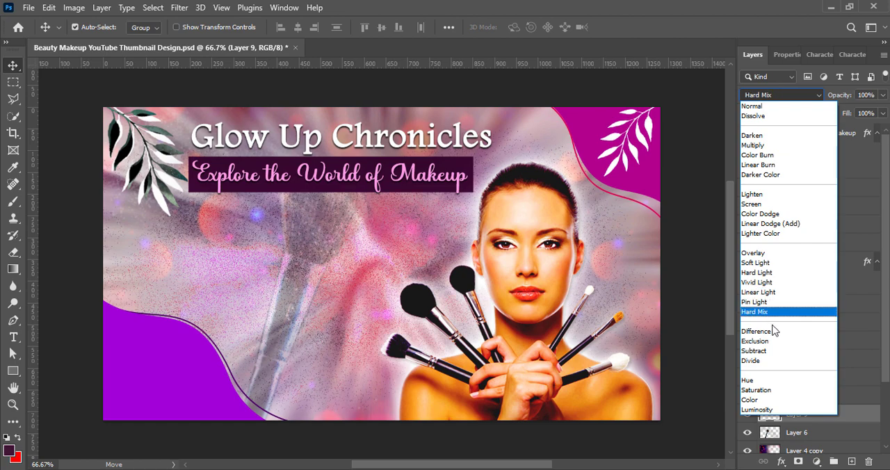
{"action": "left_click", "coordinate": [781, 361]}
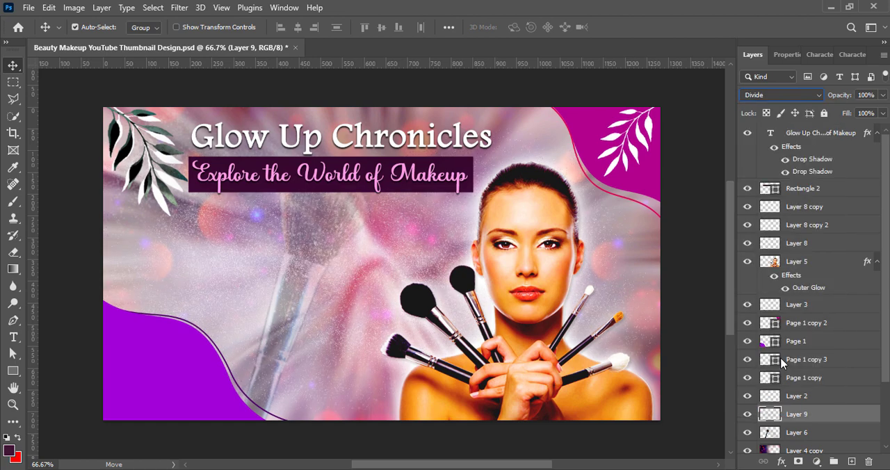
{"action": "key", "text": "ctrl+t"}
{"action": "left_click_drag", "start_coordinate": [92, 421], "coordinate": [58, 439]}
{"action": "left_click_drag", "start_coordinate": [540, 130], "coordinate": [619, 92]}
{"action": "left_click", "coordinate": [647, 27]}
{"action": "left_click", "coordinate": [695, 320]}
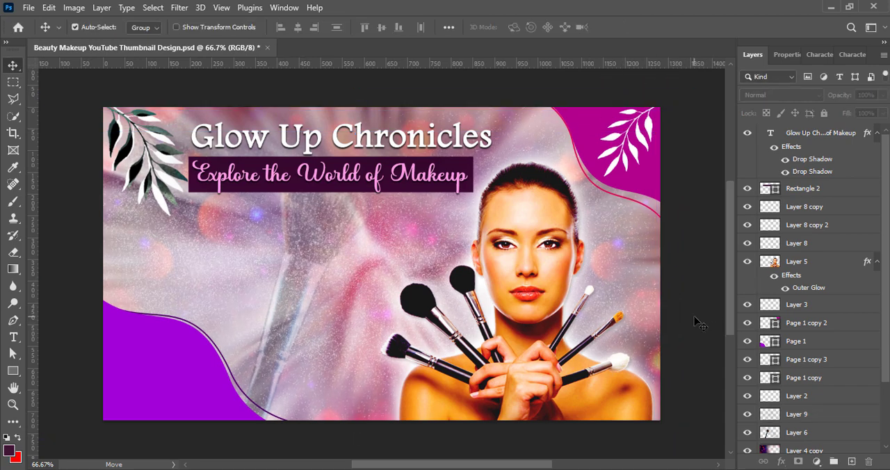
Step: Add the text "LIKE", "SHARE" and "SUBSCRIBE" on three lines over the faded brush on a new layer
{"action": "key", "text": "ctrl+shift+alt+n"}
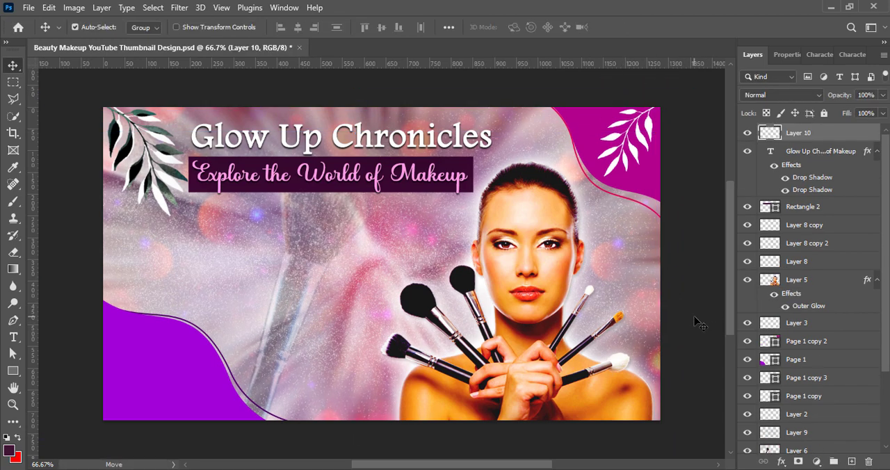
{"action": "left_click", "coordinate": [14, 337]}
{"action": "left_click", "coordinate": [241, 263]}
{"action": "type", "text": "LIKE"}
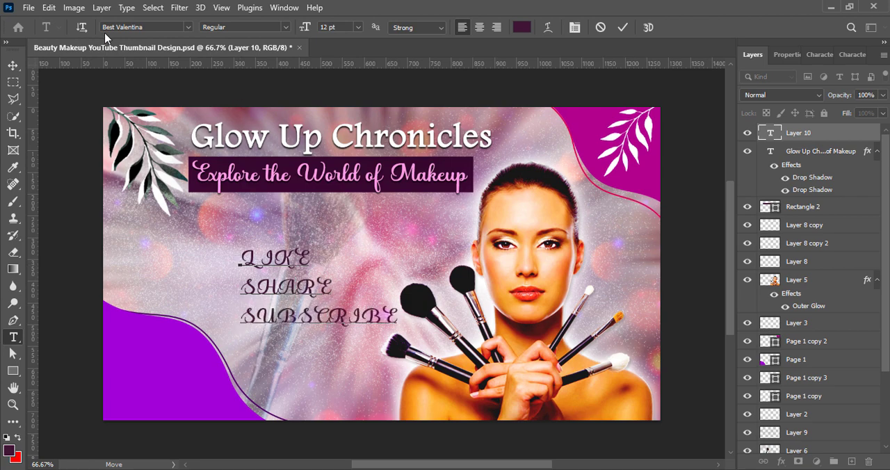
Step: Set the "LIKE SHARE SUBSCRIBE" text to 14 pt Oswald
{"action": "key", "text": "ctrl+a"}
{"action": "left_click", "coordinate": [819, 55]}
{"action": "left_click", "coordinate": [828, 80]}
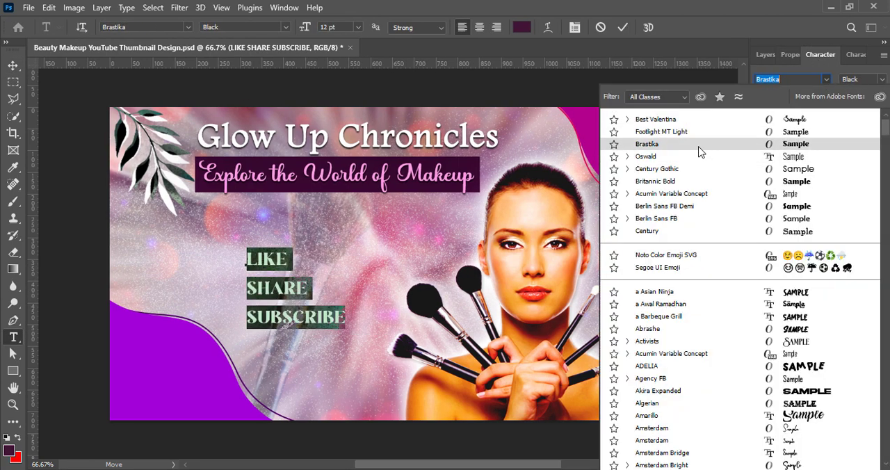
{"action": "left_click", "coordinate": [654, 162]}
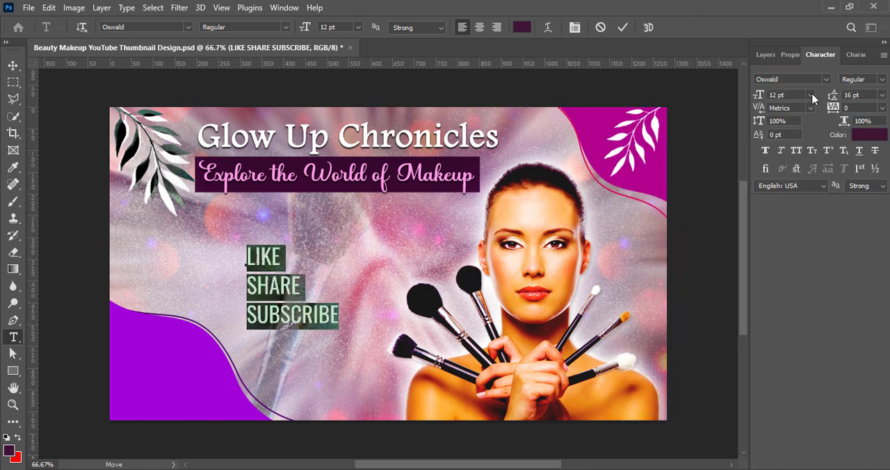
{"action": "left_click", "coordinate": [811, 96]}
{"action": "left_click", "coordinate": [790, 186]}
Step: Set the color of the "LIKE SHARE SUBSCRIBE" text to dark red 6c0021
{"action": "left_click", "coordinate": [856, 137]}
{"action": "left_click", "coordinate": [708, 227]}
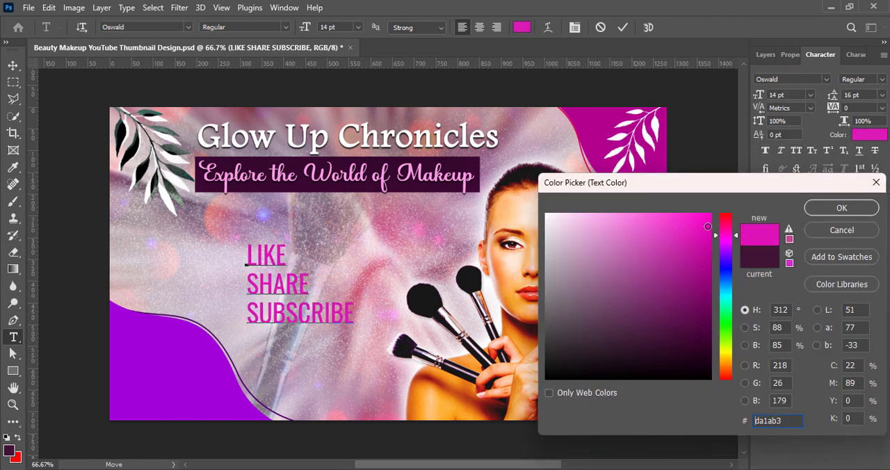
{"action": "double_click", "coordinate": [756, 420]}
{"action": "type", "text": "520042"}
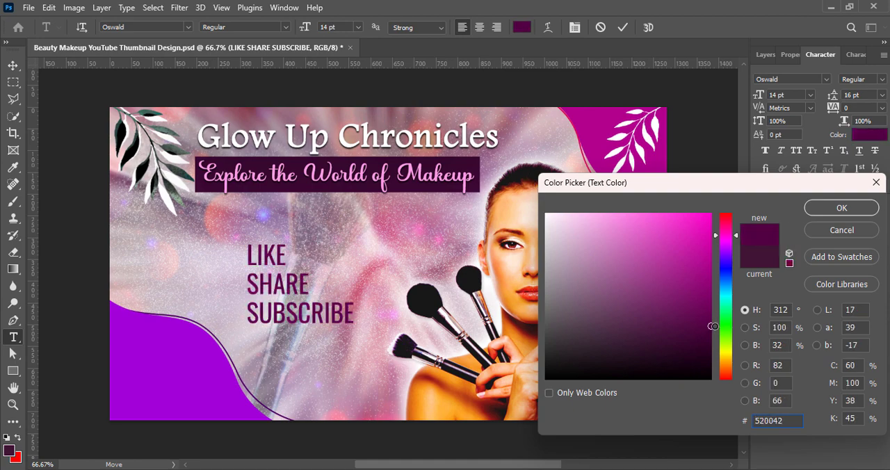
{"action": "left_click_drag", "start_coordinate": [721, 240], "coordinate": [721, 225]}
{"action": "left_click", "coordinate": [712, 310]}
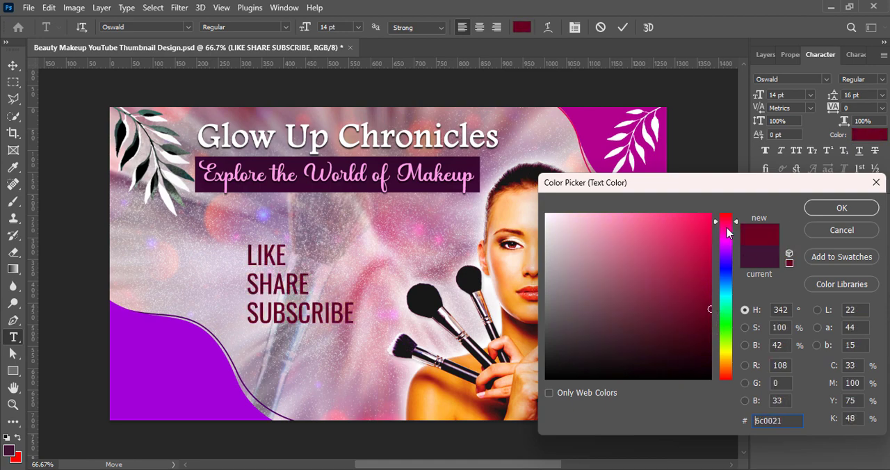
{"action": "key", "text": "Return"}
Step: Change the font weight of the "LIKE SHARE SUBSCRIBE" text to Medium
{"action": "left_click", "coordinate": [861, 79]}
{"action": "left_click", "coordinate": [843, 138]}
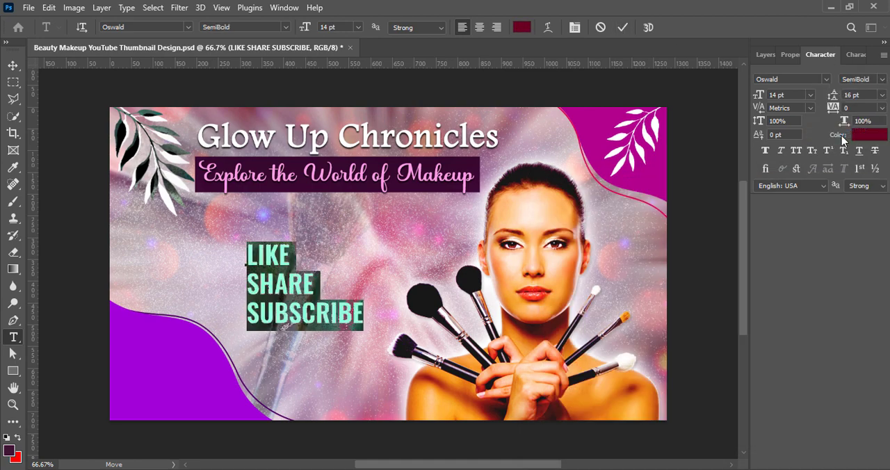
{"action": "left_click", "coordinate": [882, 79]}
{"action": "left_click", "coordinate": [844, 125]}
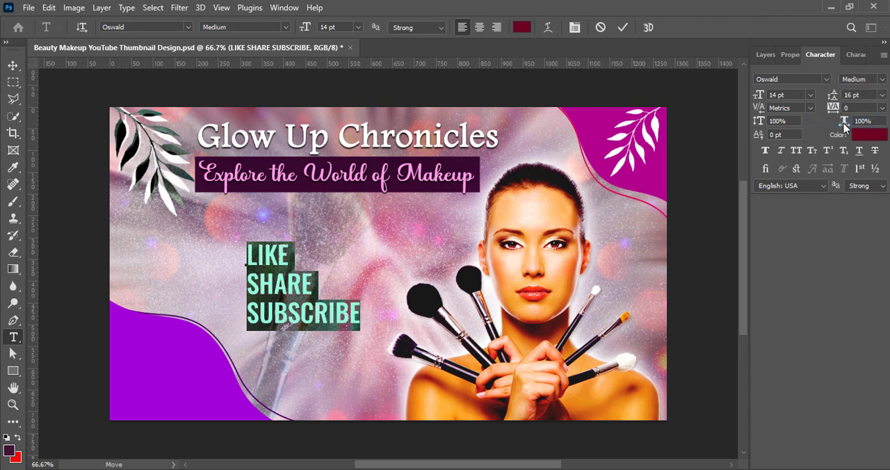
{"action": "left_click", "coordinate": [623, 27]}
Step: Center-align the three lines of "LIKE SHARE SUBSCRIBE" and reposition the text over the faded brush beside the model
{"action": "key", "text": "v"}
{"action": "mouse_move", "coordinate": [305, 302]}
{"action": "left_mouse_down"}
{"action": "mouse_move", "coordinate": [270, 303]}
{"action": "mouse_move", "coordinate": [185, 389]}
{"action": "mouse_move", "coordinate": [313, 299]}
{"action": "mouse_move", "coordinate": [257, 286]}
{"action": "mouse_move", "coordinate": [309, 291]}
{"action": "mouse_move", "coordinate": [293, 290]}
{"action": "left_mouse_up"}
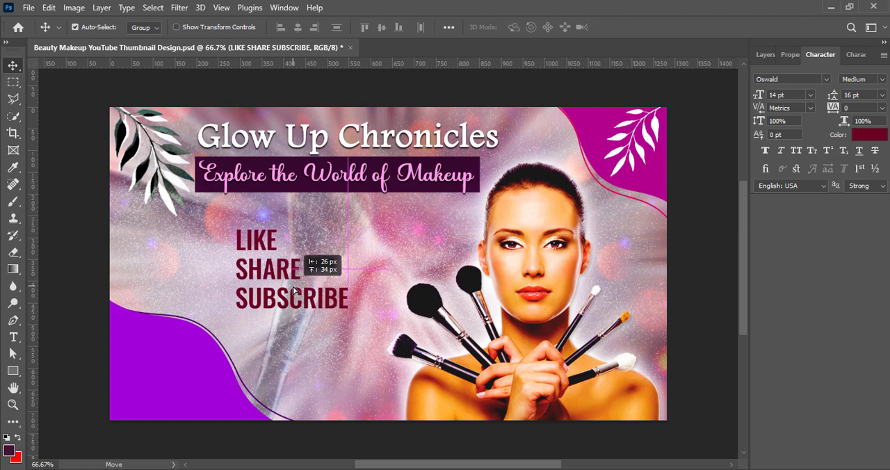
{"action": "double_click", "coordinate": [294, 288]}
{"action": "left_click", "coordinate": [478, 27]}
{"action": "left_click", "coordinate": [623, 27]}
{"action": "left_click_drag", "start_coordinate": [225, 288], "coordinate": [330, 353]}
Step: Add a white drop shadow to the "LIKE SHARE SUBSCRIBE" text with 100% opacity and a 110° angle
{"action": "left_click", "coordinate": [765, 54]}
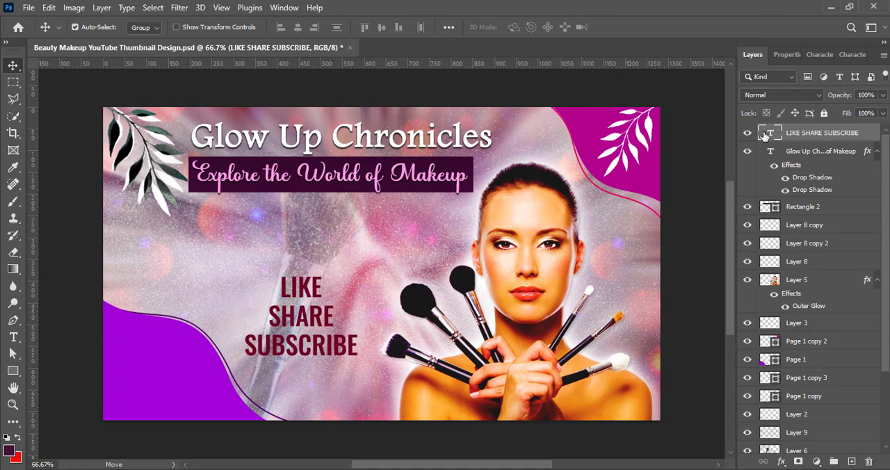
{"action": "double_click", "coordinate": [873, 136]}
{"action": "left_click_drag", "start_coordinate": [548, 86], "coordinate": [622, 60]}
{"action": "left_click", "coordinate": [456, 325]}
{"action": "left_click", "coordinate": [730, 130]}
{"action": "left_click", "coordinate": [547, 214]}
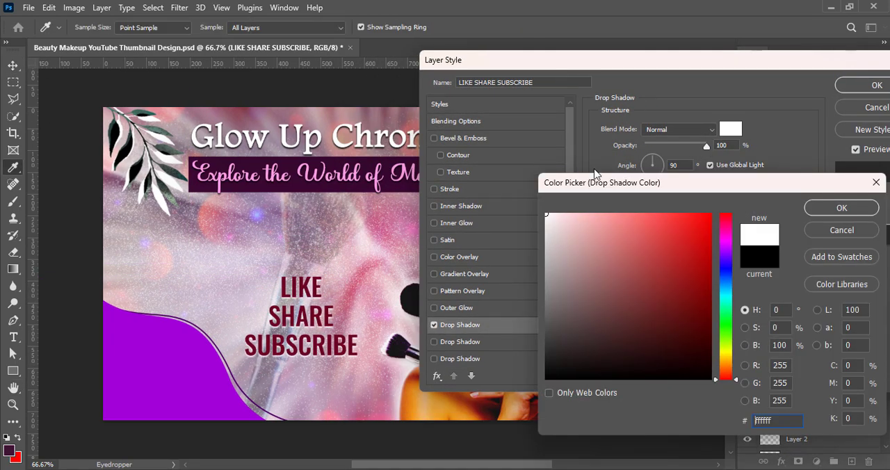
{"action": "left_click", "coordinate": [837, 210]}
{"action": "left_click_drag", "start_coordinate": [647, 187], "coordinate": [648, 187]}
{"action": "left_click", "coordinate": [649, 160]}
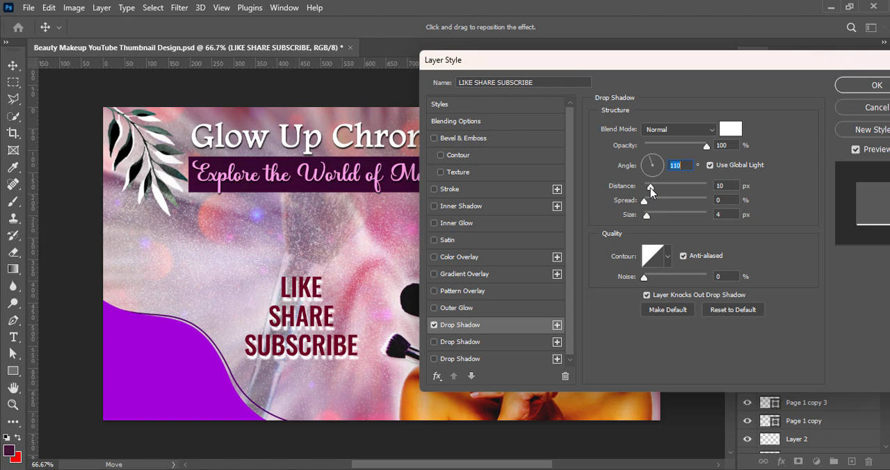
{"action": "left_click_drag", "start_coordinate": [650, 188], "coordinate": [650, 217]}
Step: Add a second drop shadow to the text in white, with a size of 250 px
{"action": "left_click", "coordinate": [433, 343]}
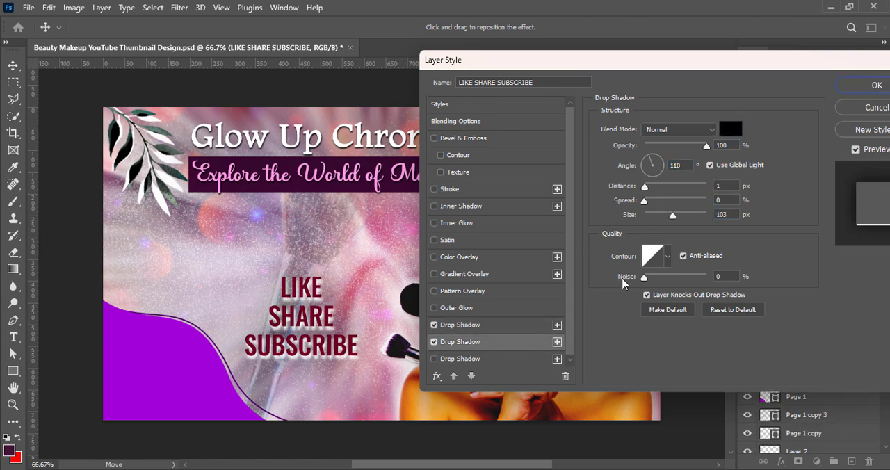
{"action": "left_click", "coordinate": [728, 133]}
{"action": "left_click_drag", "start_coordinate": [583, 233], "coordinate": [541, 209]}
{"action": "left_click", "coordinate": [832, 209]}
{"action": "left_click_drag", "start_coordinate": [676, 217], "coordinate": [685, 216]}
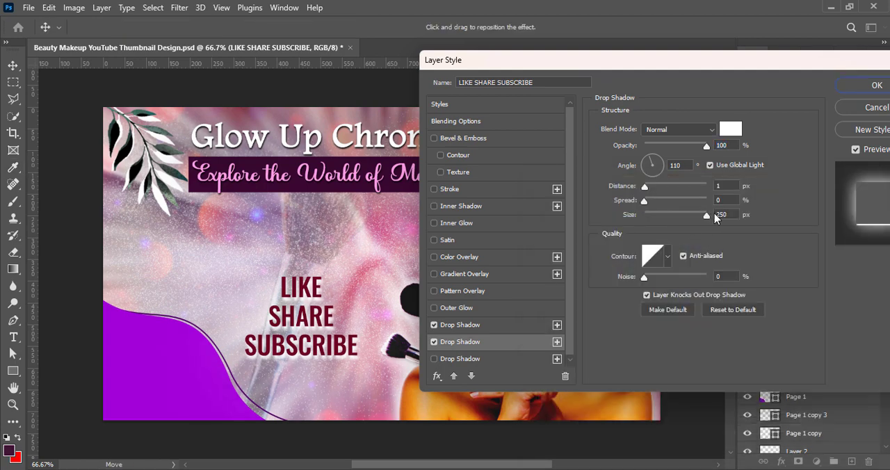
{"action": "key", "text": "Return"}
Step: Move the "LIKE SHARE SUBSCRIBE" layer directly below Layer 5 and shift the text slightly upward on the canvas
{"action": "left_click_drag", "start_coordinate": [814, 150], "coordinate": [828, 351]}
{"action": "left_click", "coordinate": [691, 307]}
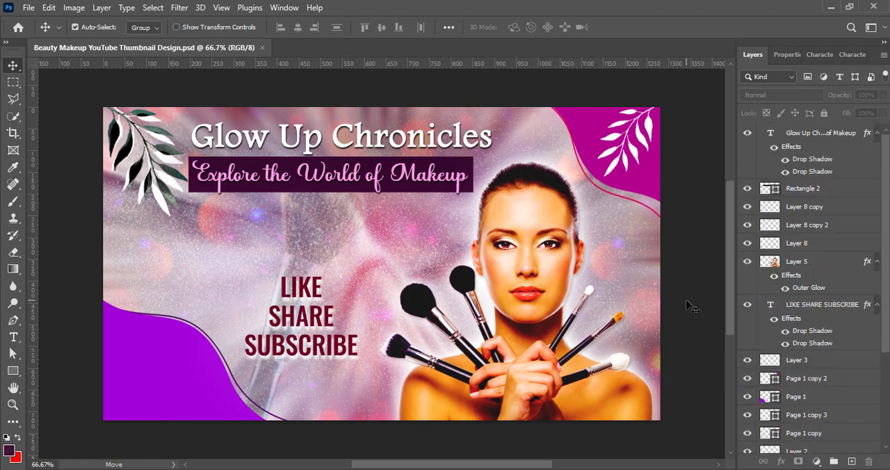
{"action": "left_click_drag", "start_coordinate": [298, 346], "coordinate": [300, 324]}
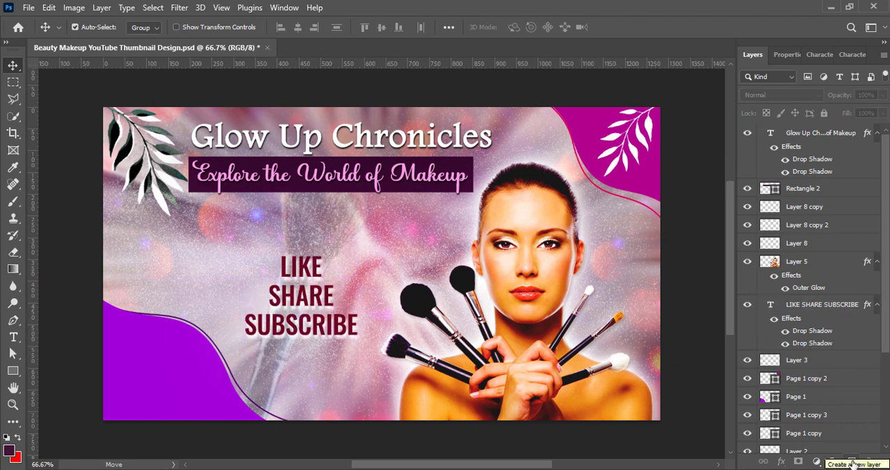
Step: Add the text "Tutorial #1" on a new layer and place it just below the "Explore the World of Makeup" subtitle
{"action": "left_click", "coordinate": [853, 464]}
{"action": "key", "text": "t"}
{"action": "left_click", "coordinate": [215, 218]}
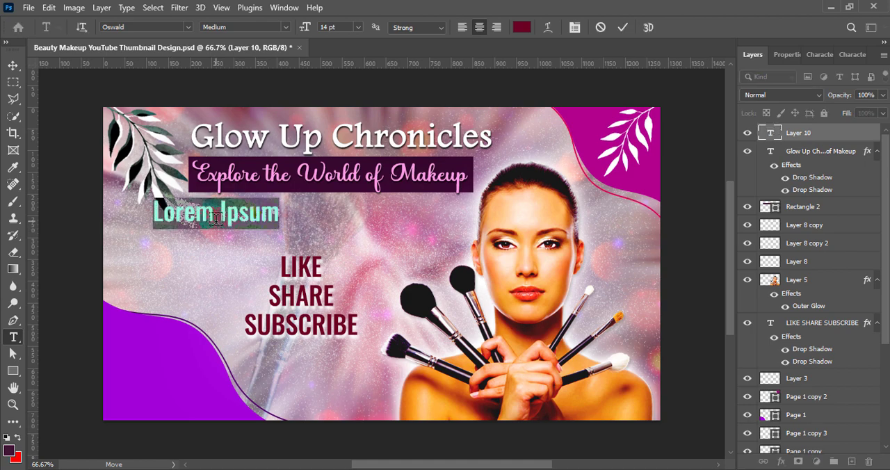
{"action": "type", "text": "Tutorial"}
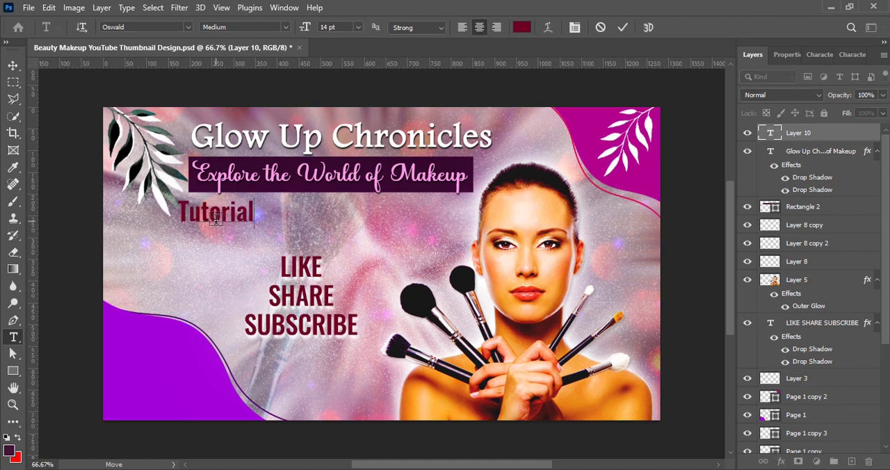
{"action": "type", "text": " #1"}
{"action": "left_click", "coordinate": [623, 27]}
{"action": "left_click", "coordinate": [13, 65]}
{"action": "left_click_drag", "start_coordinate": [208, 217], "coordinate": [236, 222]}
Step: Set the font of the "Tutorial #1" text to Blue Phantom
{"action": "double_click", "coordinate": [236, 222]}
{"action": "left_click", "coordinate": [826, 52]}
{"action": "left_click", "coordinate": [827, 80]}
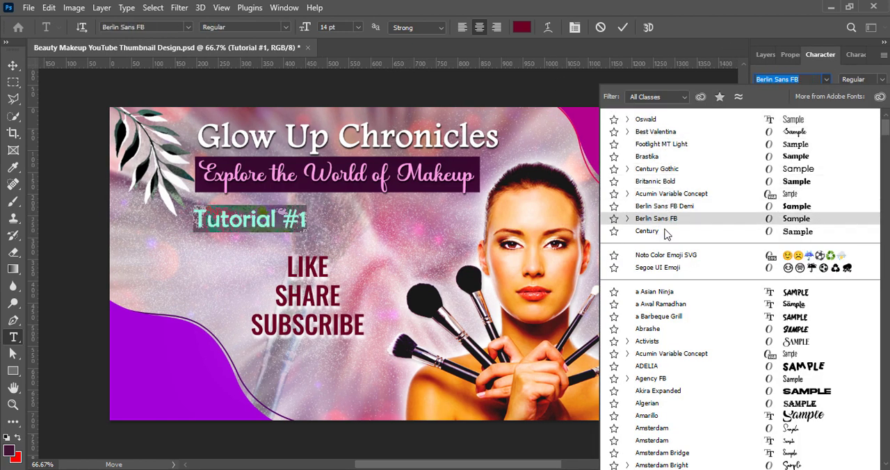
{"action": "scroll", "coordinate": [626, 409], "scroll_direction": "down", "scroll_amount": 10}
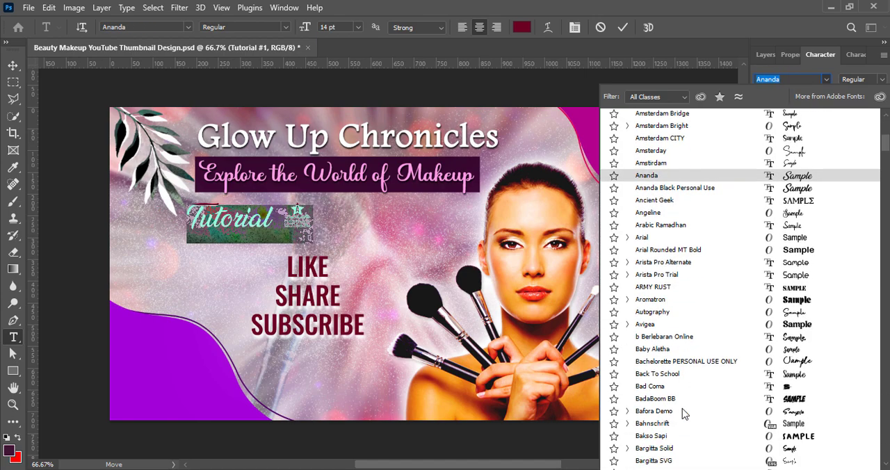
{"action": "scroll", "coordinate": [683, 384], "scroll_direction": "down", "scroll_amount": 3}
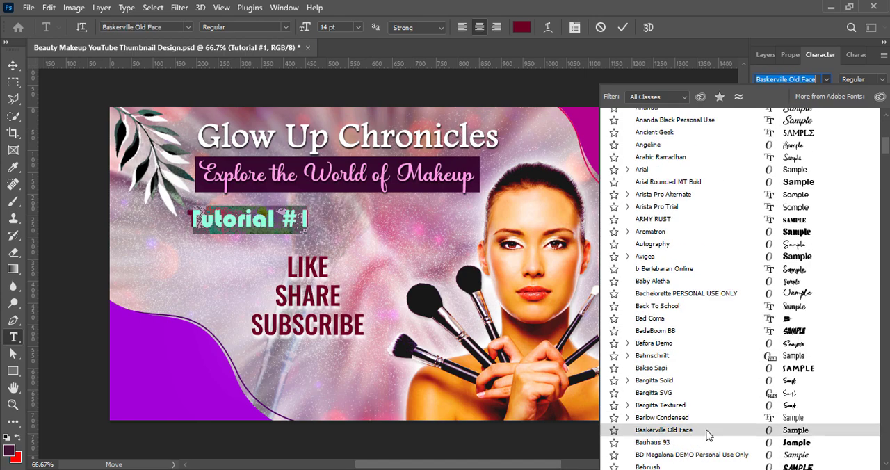
{"action": "scroll", "coordinate": [706, 433], "scroll_direction": "down", "scroll_amount": 6}
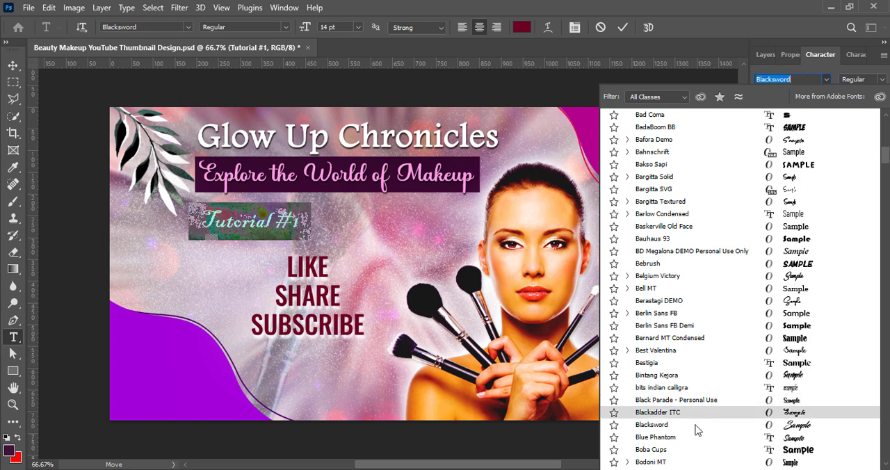
{"action": "left_click", "coordinate": [695, 440]}
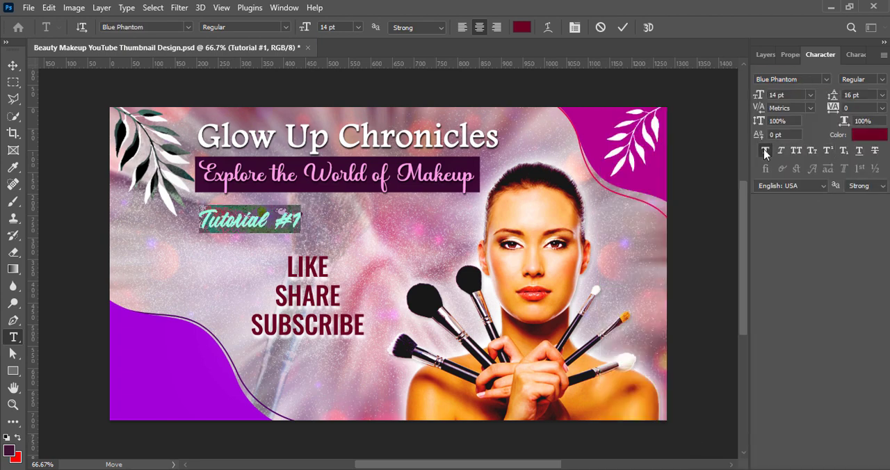
Step: Make "Tutorial #1" faux bold, pale pink and 18 pt, and align its start with the subtitle's left edge
{"action": "left_click", "coordinate": [869, 134]}
{"action": "left_click", "coordinate": [561, 213]}
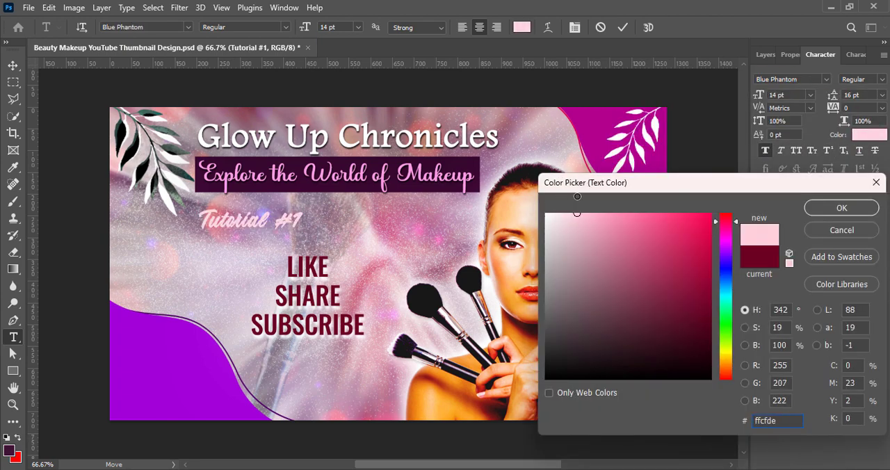
{"action": "left_click", "coordinate": [832, 211]}
{"action": "left_click", "coordinate": [811, 95]}
{"action": "left_click", "coordinate": [815, 202]}
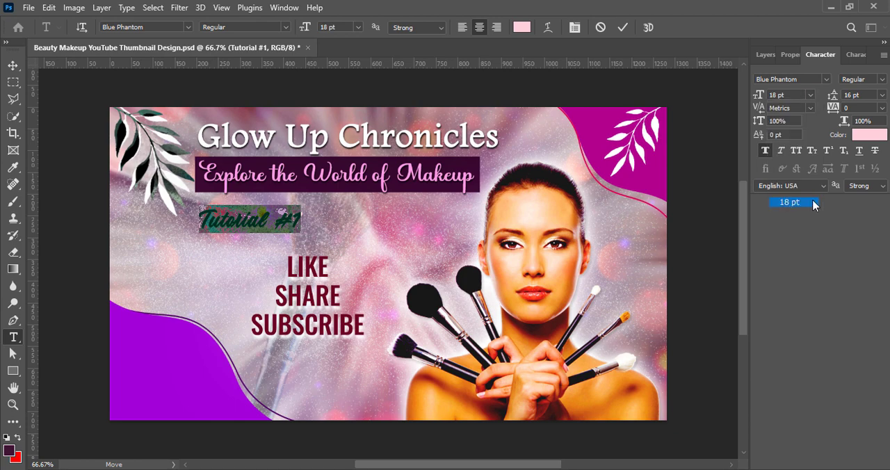
{"action": "left_click", "coordinate": [624, 29]}
{"action": "key", "text": "v"}
{"action": "left_click_drag", "start_coordinate": [262, 220], "coordinate": [267, 222]}
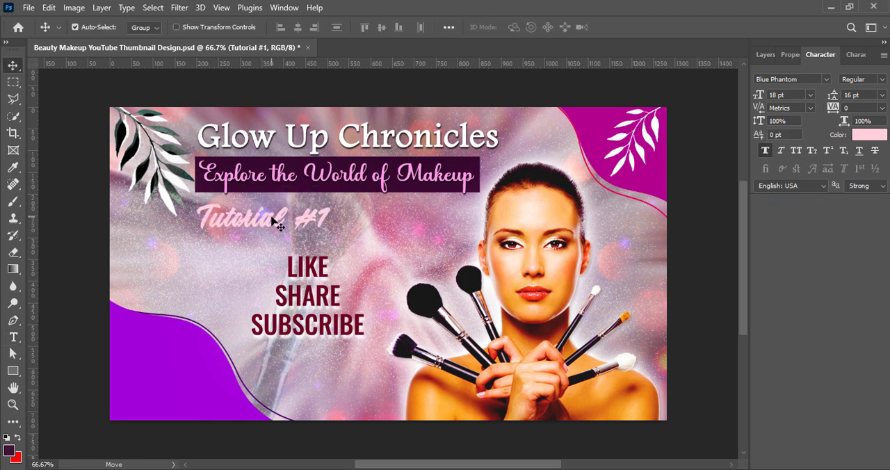
Step: Add a black drop shadow to "Tutorial #1" with 100% opacity and a 110° angle, adjusting its distance and size
{"action": "left_click", "coordinate": [753, 56]}
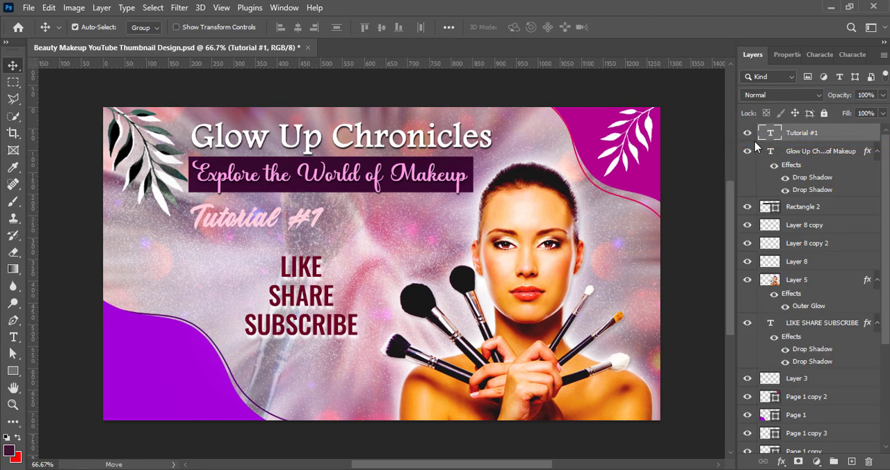
{"action": "double_click", "coordinate": [755, 140]}
{"action": "left_click", "coordinate": [420, 325]}
{"action": "left_click", "coordinate": [691, 129]}
{"action": "left_click", "coordinate": [817, 206]}
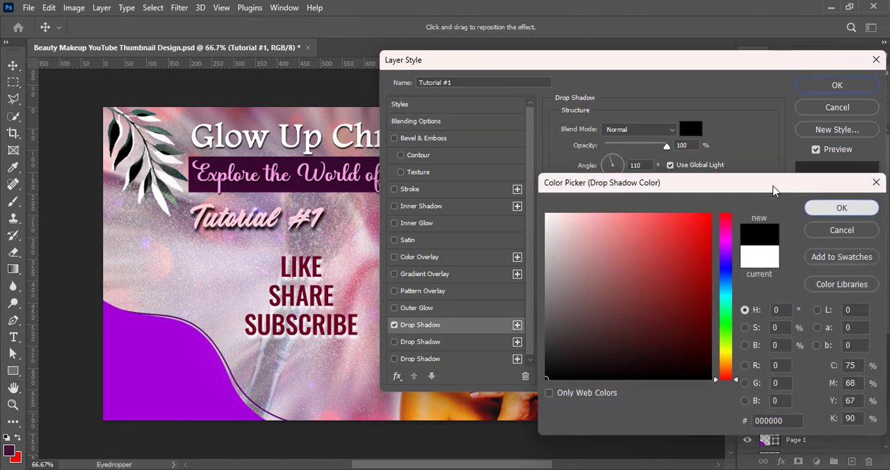
{"action": "left_click_drag", "start_coordinate": [609, 187], "coordinate": [607, 188]}
{"action": "mouse_move", "coordinate": [611, 218]}
{"action": "left_mouse_down"}
{"action": "mouse_move", "coordinate": [584, 234]}
{"action": "mouse_move", "coordinate": [615, 212]}
{"action": "mouse_move", "coordinate": [698, 209]}
{"action": "left_mouse_up"}
{"action": "left_click", "coordinate": [838, 85]}
Step: Recolor the "Tutorial #1" text bright magenta pink
{"action": "double_click", "coordinate": [777, 138]}
{"action": "left_click", "coordinate": [522, 28]}
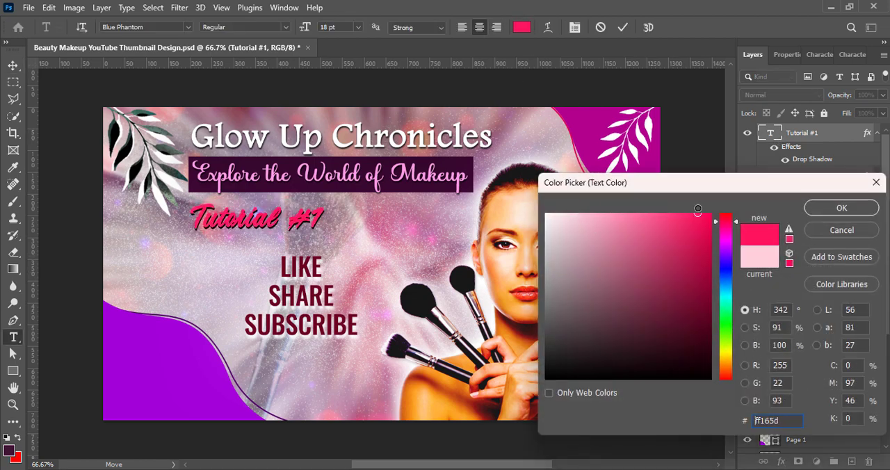
{"action": "left_click", "coordinate": [842, 208]}
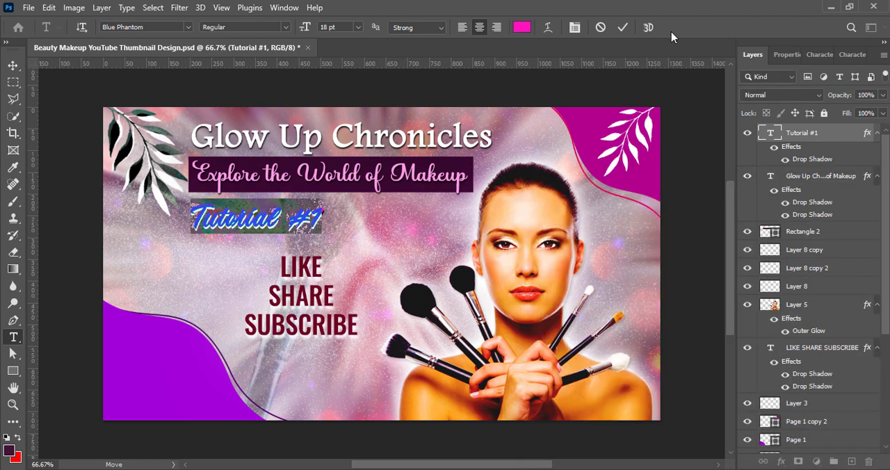
{"action": "key", "text": "ctrl+Return"}
Step: Change the color of the "Tutorial #1" text to light sky blue
{"action": "double_click", "coordinate": [776, 138]}
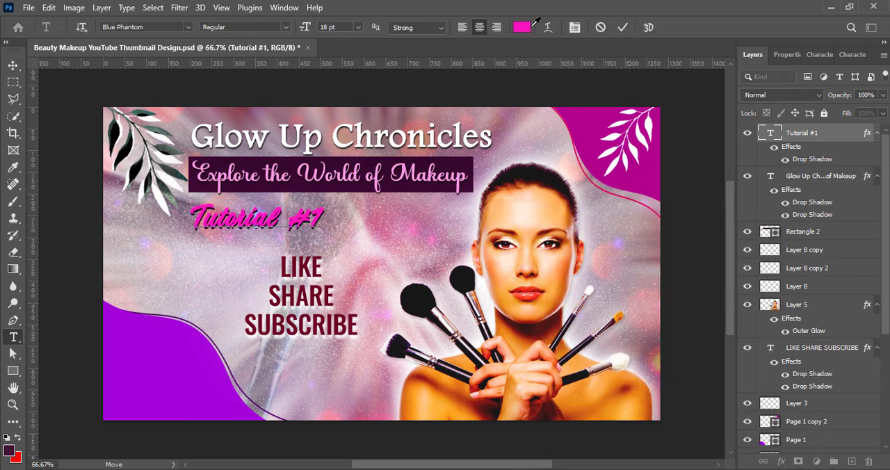
{"action": "left_click", "coordinate": [521, 28]}
{"action": "left_click_drag", "start_coordinate": [732, 237], "coordinate": [731, 290]}
{"action": "left_click", "coordinate": [666, 215]}
{"action": "left_click_drag", "start_coordinate": [665, 216], "coordinate": [641, 213]}
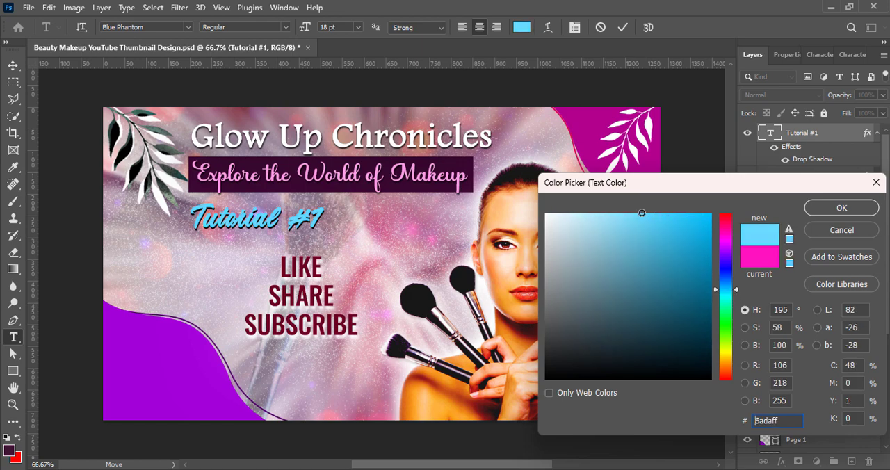
{"action": "left_click_drag", "start_coordinate": [730, 289], "coordinate": [729, 293]}
{"action": "key", "text": "Return"}
{"action": "key", "text": "ctrl+Return"}
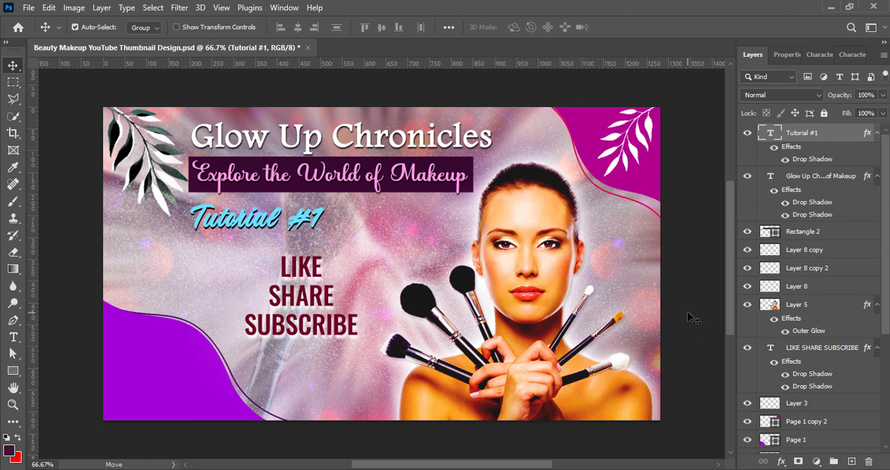
Step: Draw a right-pointing chevron from the legacy Arrows custom shapes, 38 × 41 px, just after "Tutorial #1" on a new layer
{"action": "left_click", "coordinate": [852, 462]}
{"action": "right_click", "coordinate": [12, 371]}
{"action": "left_click", "coordinate": [80, 433]}
{"action": "left_click", "coordinate": [523, 27]}
{"action": "scroll", "coordinate": [453, 386], "scroll_direction": "down", "scroll_amount": 3}
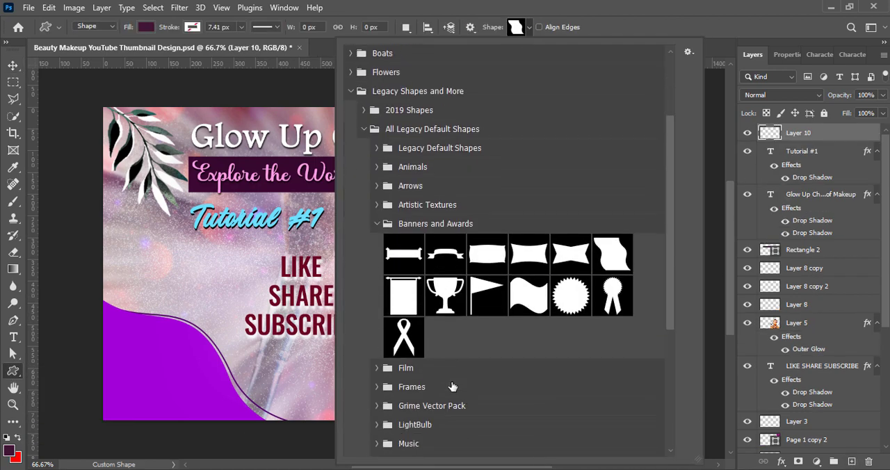
{"action": "left_click", "coordinate": [378, 187]}
{"action": "double_click", "coordinate": [447, 224]}
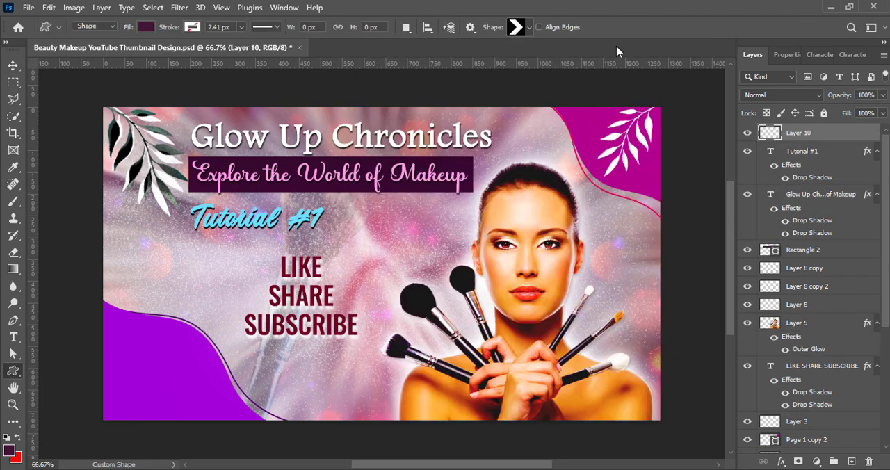
{"action": "left_click_drag", "start_coordinate": [338, 213], "coordinate": [354, 232]}
Step: Fill the chevron arrow with the pinkish red from the recently used colors
{"action": "left_click", "coordinate": [785, 191]}
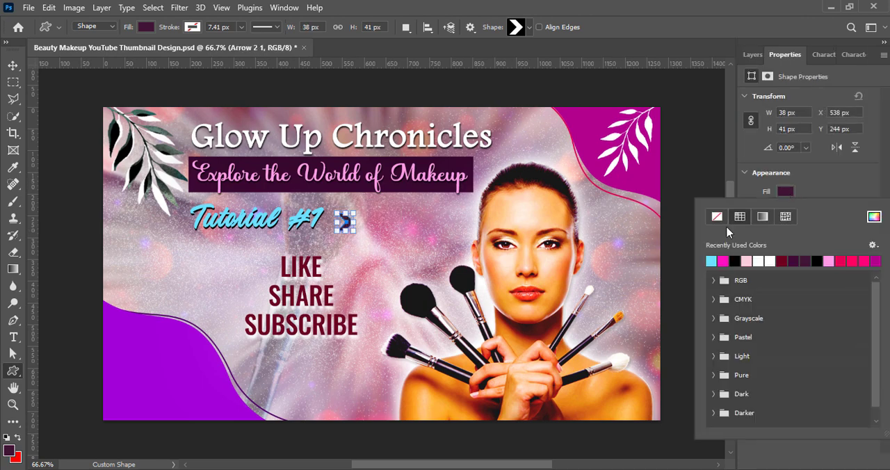
{"action": "left_click", "coordinate": [728, 259]}
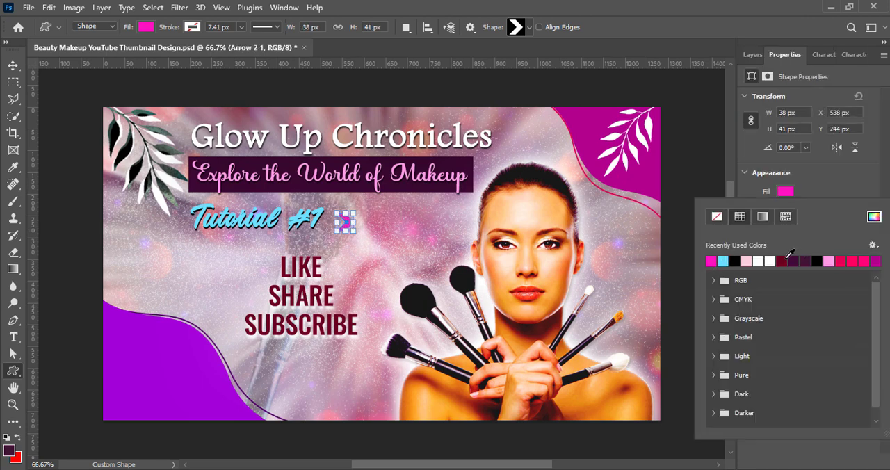
{"action": "left_click", "coordinate": [852, 260]}
{"action": "key", "text": "v"}
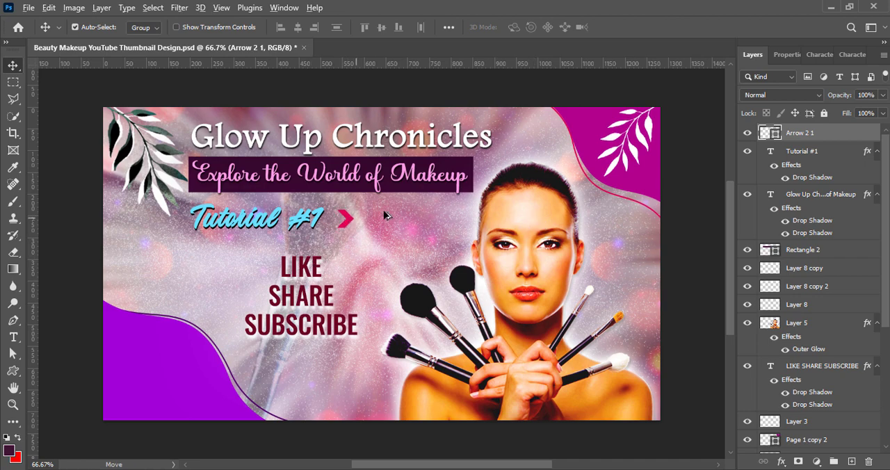
Step: Add a black drop shadow to the chevron arrow with Normal blending, 100% opacity, 2 px distance and 3 px size
{"action": "right_click", "coordinate": [770, 133]}
{"action": "left_click", "coordinate": [728, 143]}
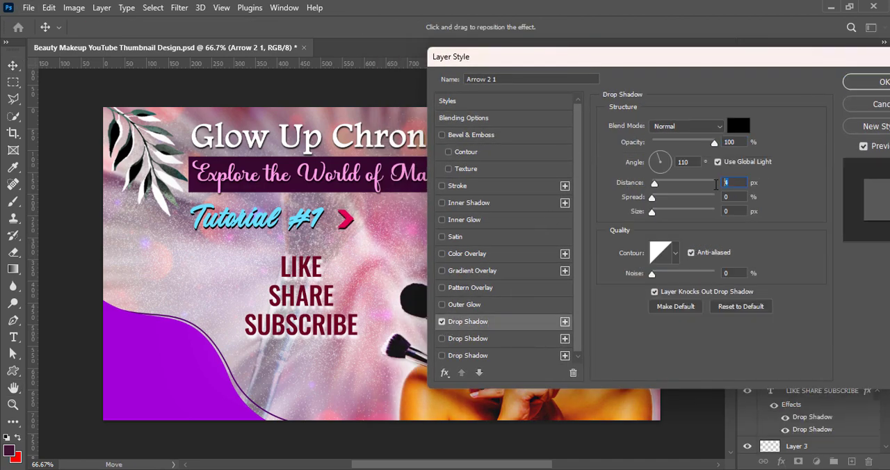
{"action": "left_click_drag", "start_coordinate": [658, 183], "coordinate": [654, 183]}
{"action": "left_click", "coordinate": [668, 168]}
{"action": "key", "text": "ctrl+z"}
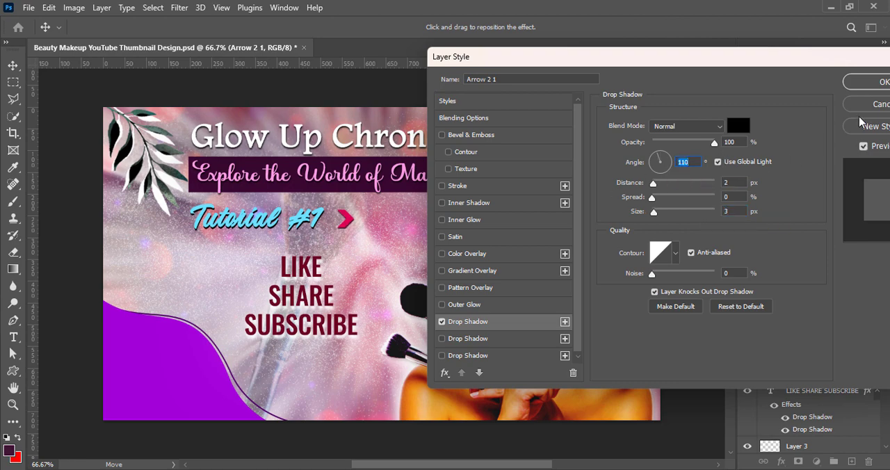
{"action": "left_click", "coordinate": [882, 83]}
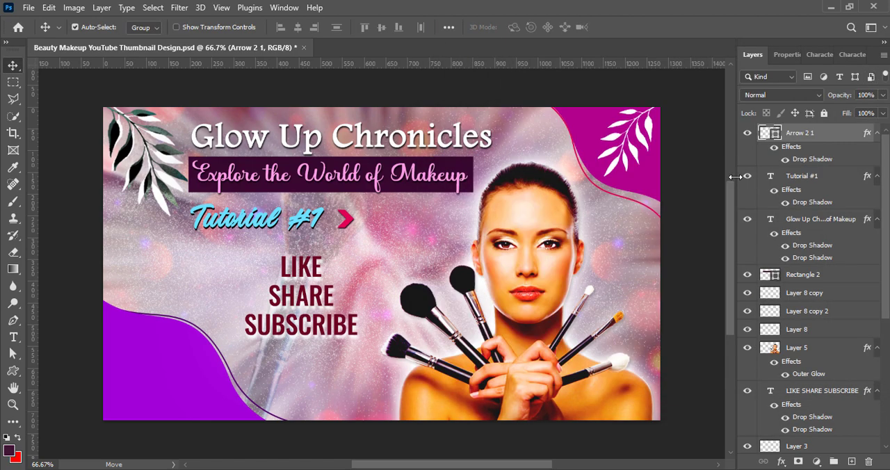
Step: Duplicate the chevron twice to its right to form a tight row of three arrows, and add a new empty layer on top
{"action": "left_click_drag", "start_coordinate": [354, 217], "coordinate": [375, 220]}
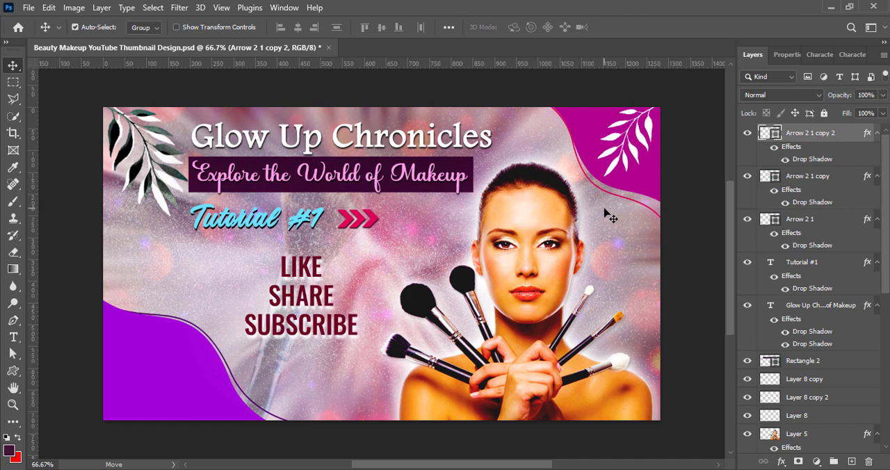
{"action": "left_click", "coordinate": [844, 184]}
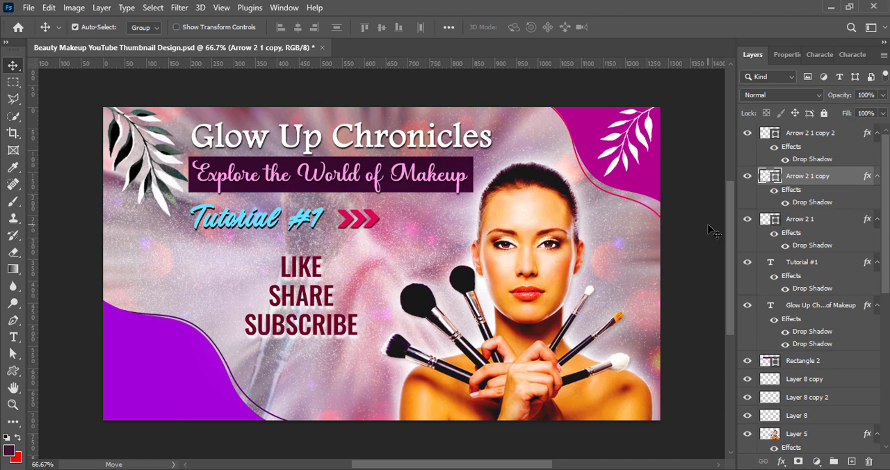
{"action": "left_click", "coordinate": [708, 224]}
{"action": "left_click", "coordinate": [850, 462]}
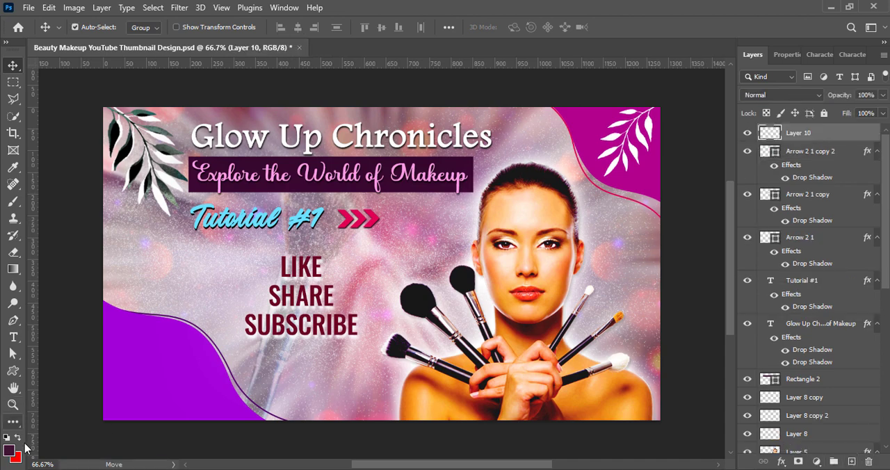
{"action": "left_click", "coordinate": [13, 370]}
{"action": "left_click_drag", "start_coordinate": [138, 382], "coordinate": [202, 407]}
{"action": "key", "text": "ctrl+z"}
Step: Draw a rounded rectangle about 184 × 54 px inside the purple wave in the lower corner of the design
{"action": "right_click", "coordinate": [13, 371]}
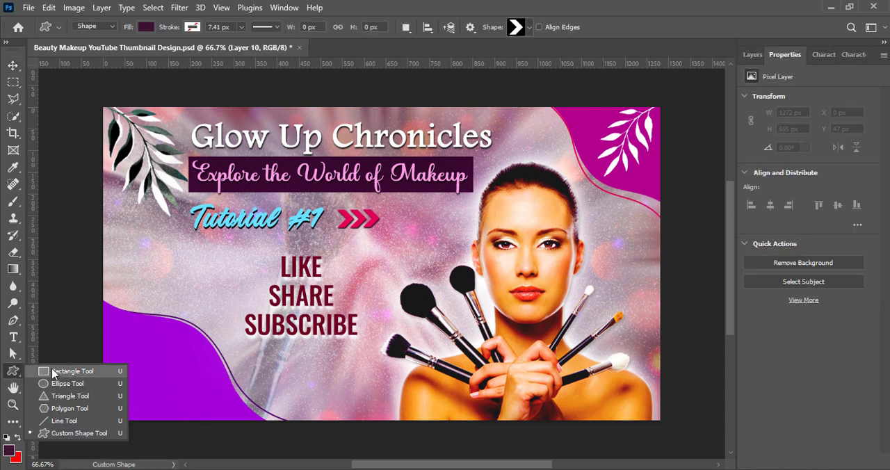
{"action": "left_click", "coordinate": [69, 371]}
{"action": "left_click_drag", "start_coordinate": [123, 365], "coordinate": [204, 387]}
Step: Fill the new rounded rectangle with bright red #e30000 and shift it slightly lower within the purple wave
{"action": "left_click", "coordinate": [785, 191]}
{"action": "left_click_drag", "start_coordinate": [727, 232], "coordinate": [726, 212]}
{"action": "mouse_move", "coordinate": [704, 225]}
{"action": "left_mouse_down"}
{"action": "mouse_move", "coordinate": [726, 212]}
{"action": "mouse_move", "coordinate": [715, 232]}
{"action": "left_mouse_up"}
{"action": "left_click", "coordinate": [715, 223]}
{"action": "left_click", "coordinate": [710, 225]}
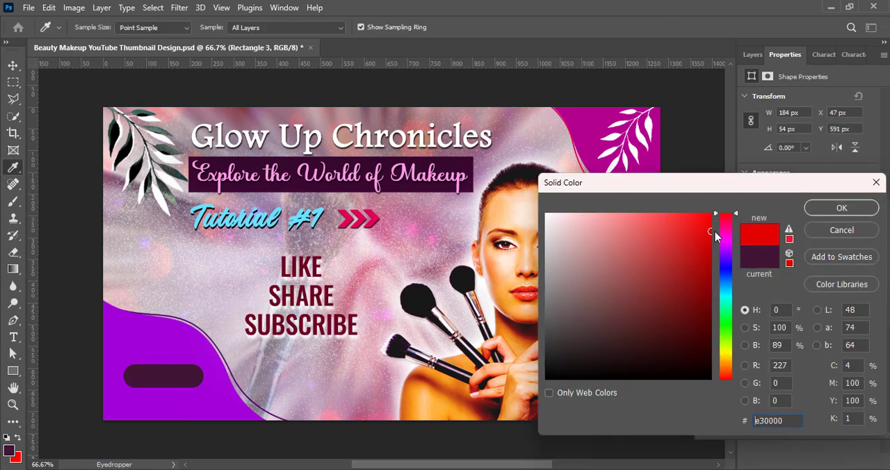
{"action": "left_click", "coordinate": [842, 209]}
{"action": "left_click", "coordinate": [864, 179]}
{"action": "key", "text": "v"}
{"action": "left_click", "coordinate": [753, 55]}
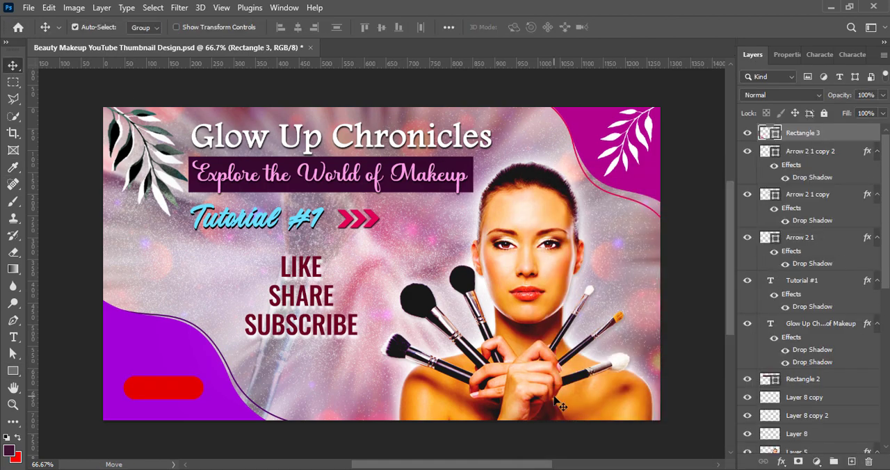
Step: Add the text "SUBSCRIBE" over the red rounded rectangle and color it white
{"action": "key", "text": "t"}
{"action": "left_click", "coordinate": [148, 386]}
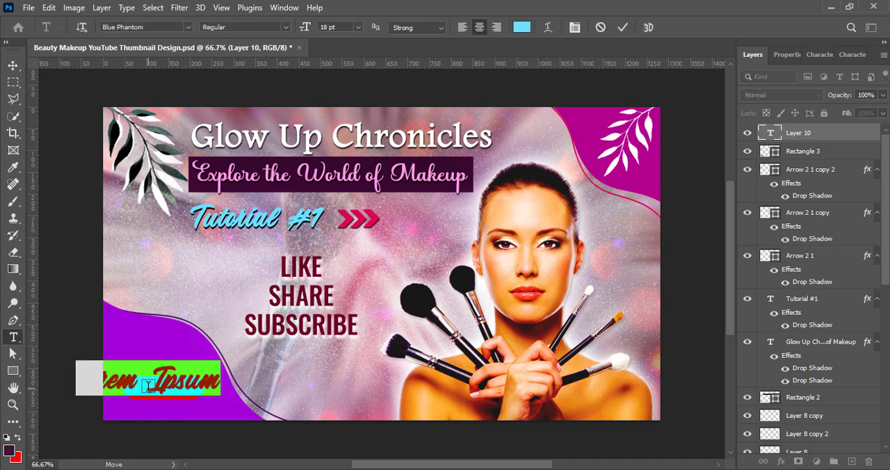
{"action": "type", "text": "SUBSCRIBE"}
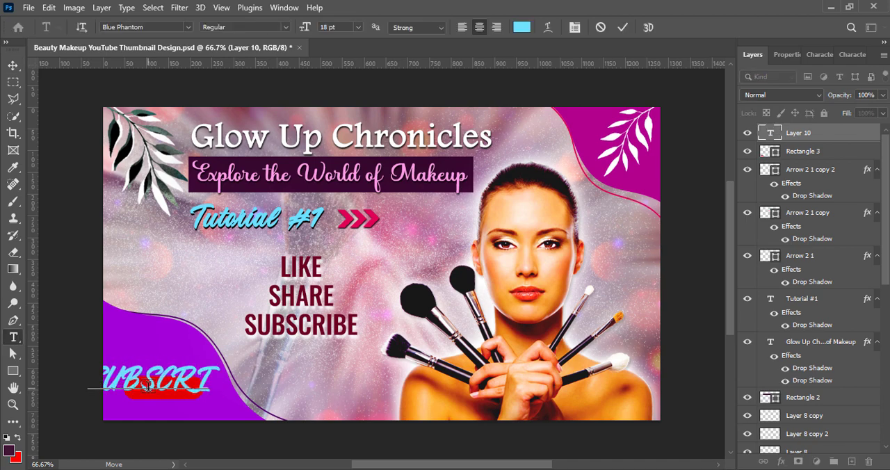
{"action": "key", "text": "ctrl+Return"}
{"action": "left_click", "coordinate": [15, 66]}
{"action": "double_click", "coordinate": [770, 133]}
{"action": "left_click", "coordinate": [522, 27]}
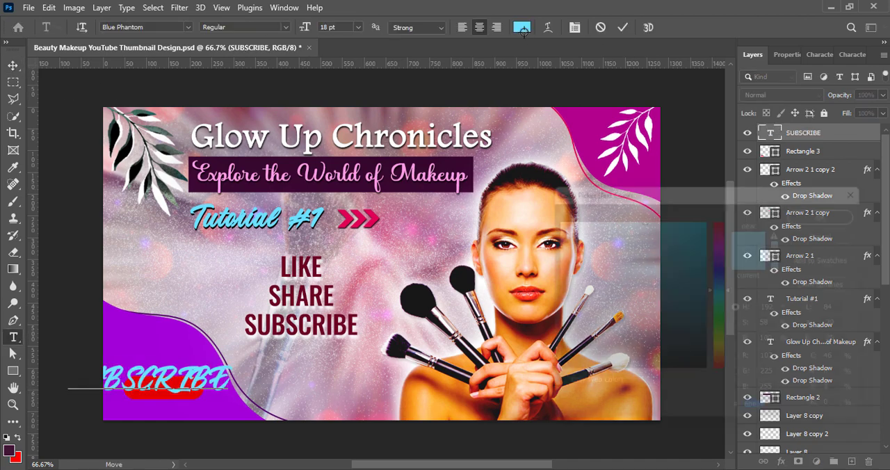
{"action": "left_click", "coordinate": [548, 213]}
{"action": "left_click", "coordinate": [867, 212]}
Step: Set the new SUBSCRIBE text to 10 pt in the Oswald font
{"action": "left_click", "coordinate": [817, 53]}
{"action": "left_click", "coordinate": [811, 94]}
{"action": "left_click", "coordinate": [797, 150]}
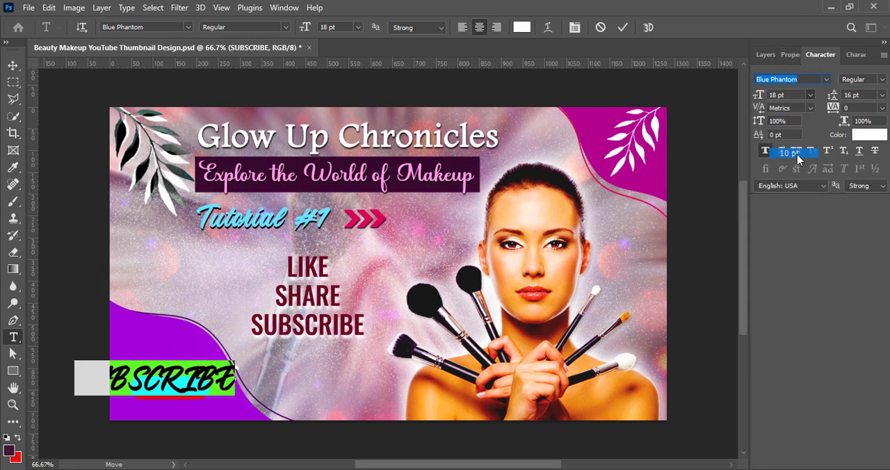
{"action": "left_click", "coordinate": [826, 79]}
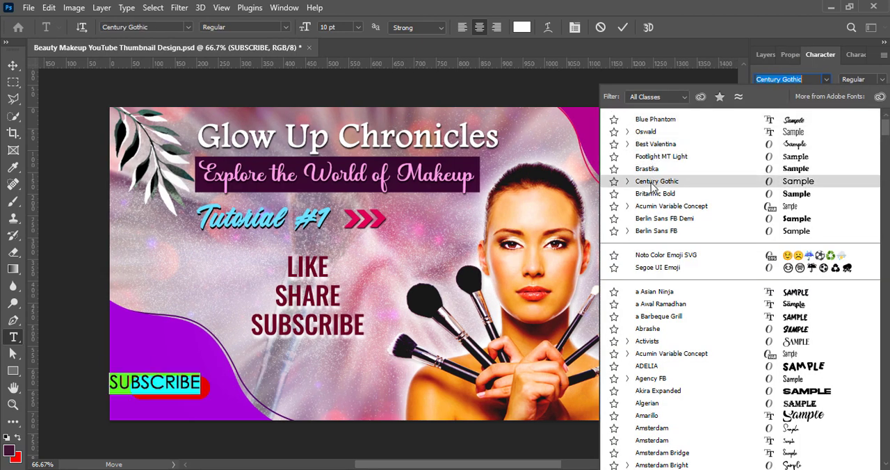
{"action": "left_click", "coordinate": [656, 133]}
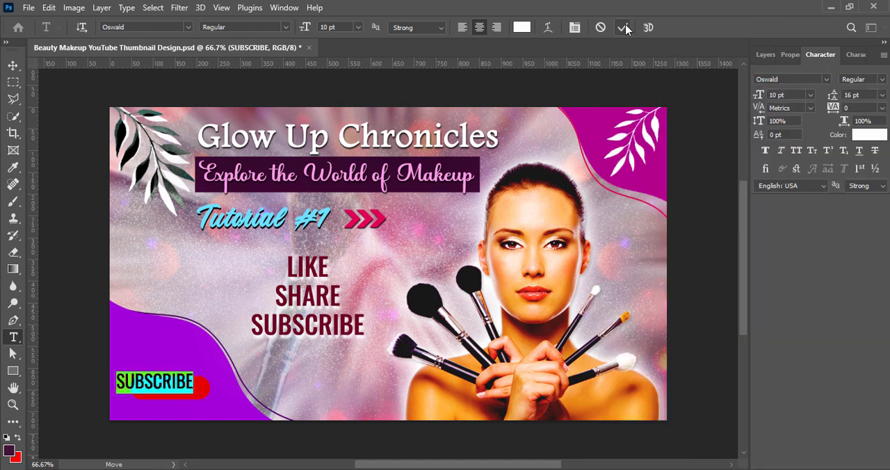
Step: Change the white SUBSCRIBE text to Medium weight at 8 pt and move it onto the red rounded rectangle
{"action": "left_click", "coordinate": [883, 80]}
{"action": "left_click", "coordinate": [858, 124]}
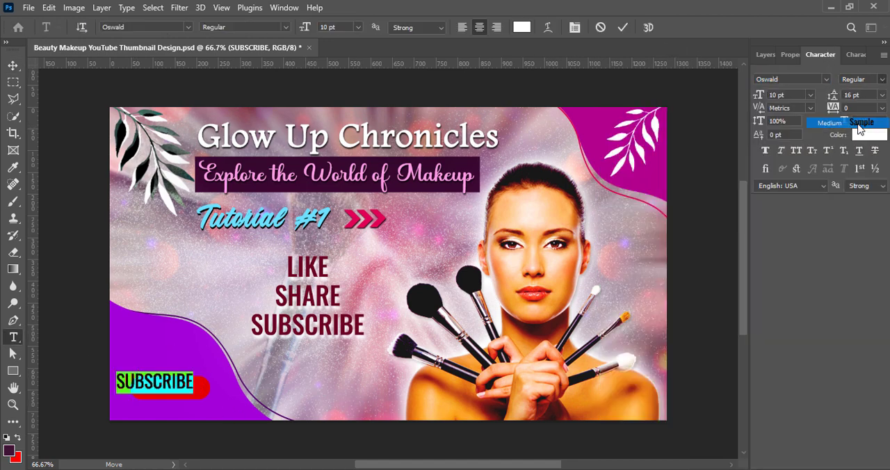
{"action": "left_click", "coordinate": [812, 95]}
{"action": "left_click", "coordinate": [806, 134]}
{"action": "left_click", "coordinate": [622, 27]}
{"action": "key", "text": "v"}
{"action": "left_click_drag", "start_coordinate": [167, 381], "coordinate": [183, 388]}
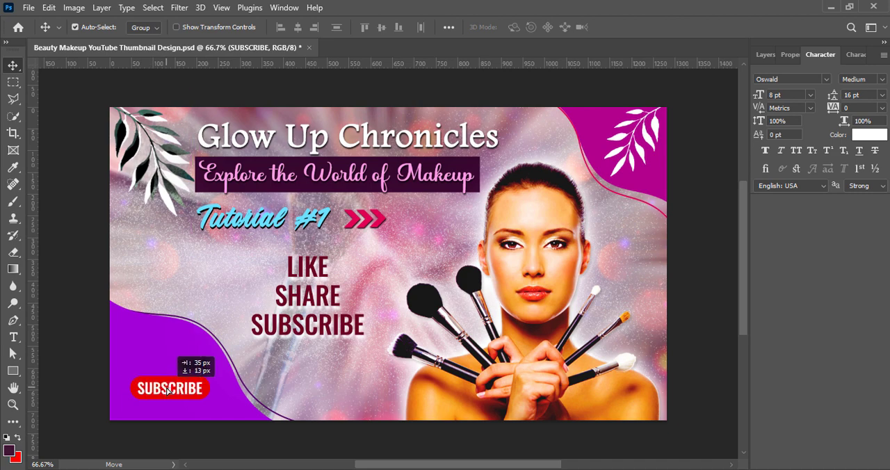
Step: Reduce the white SUBSCRIBE text to 7 pt and nudge it up to center it in the red rounded rectangle
{"action": "double_click", "coordinate": [174, 388]}
{"action": "left_click", "coordinate": [811, 95]}
{"action": "left_click", "coordinate": [783, 106]}
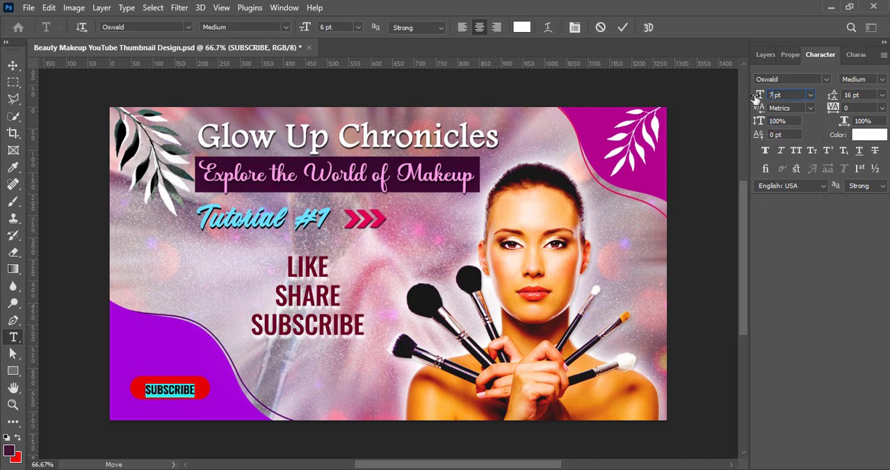
{"action": "left_click", "coordinate": [622, 27]}
{"action": "key", "text": "v"}
{"action": "key", "text": "Up"}
{"action": "key", "text": "Up"}
{"action": "key", "text": "Up"}
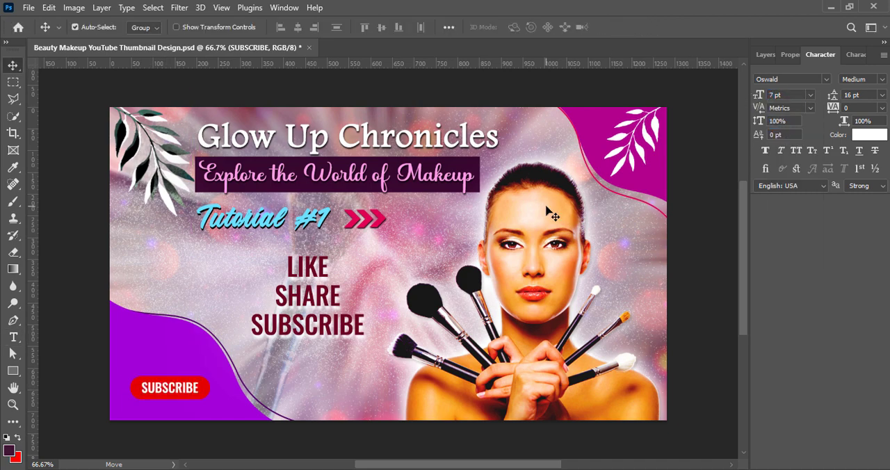
{"action": "left_click", "coordinate": [765, 54]}
{"action": "right_click", "coordinate": [770, 155]}
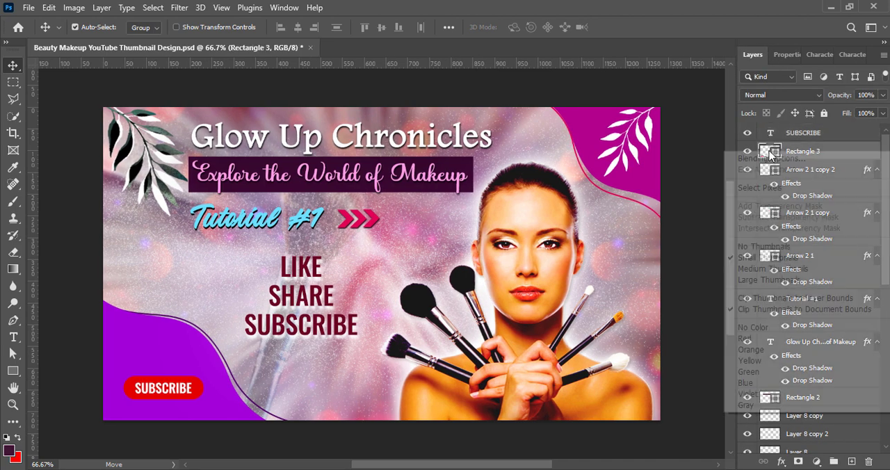
{"action": "left_click", "coordinate": [769, 159]}
{"action": "left_click", "coordinate": [395, 304]}
{"action": "left_click", "coordinate": [452, 306]}
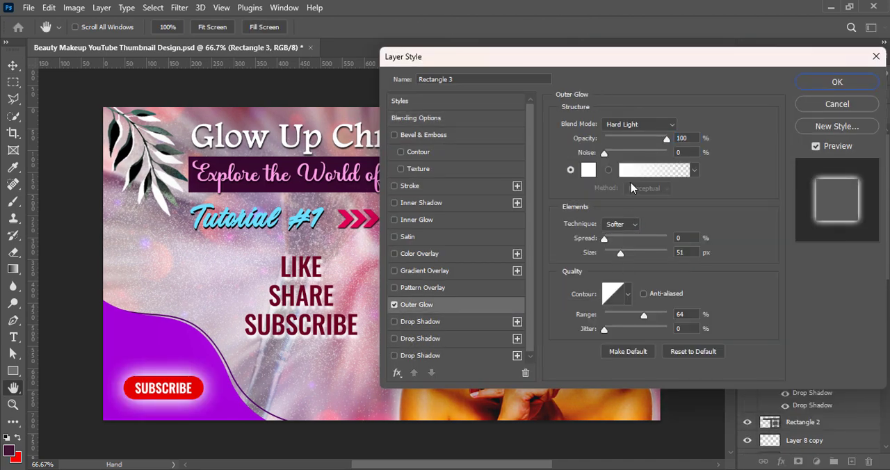
{"action": "left_click", "coordinate": [628, 294]}
{"action": "left_click", "coordinate": [653, 324]}
{"action": "left_click", "coordinate": [617, 326]}
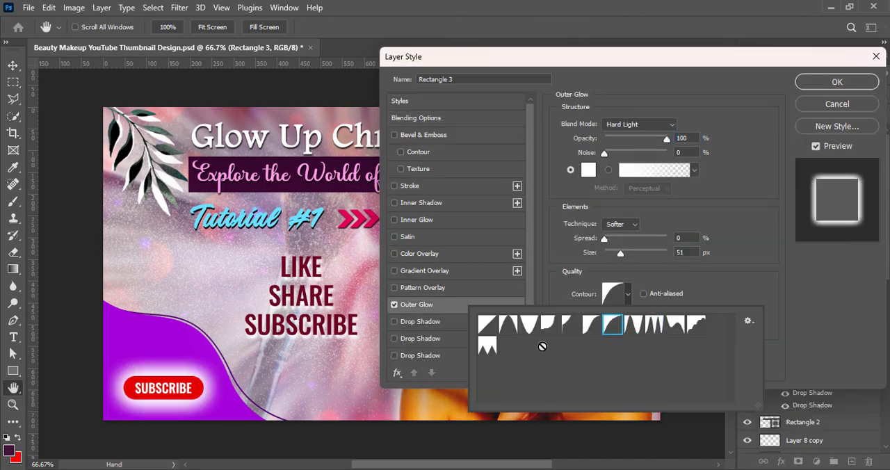
{"action": "left_click", "coordinate": [487, 346]}
{"action": "left_click", "coordinate": [698, 324]}
{"action": "left_click", "coordinate": [842, 105]}
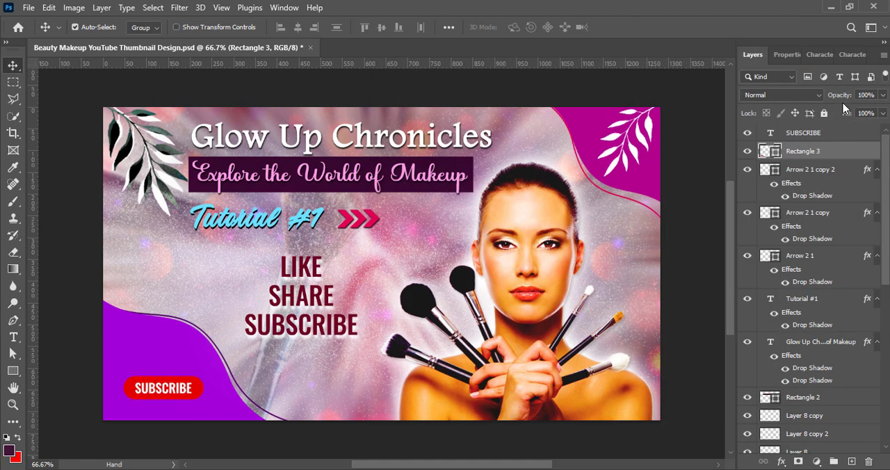
Step: Duplicate the red rounded rectangle and give the copy no fill and a white stroke
{"action": "key", "text": "ctrl+j"}
{"action": "left_click", "coordinate": [786, 54]}
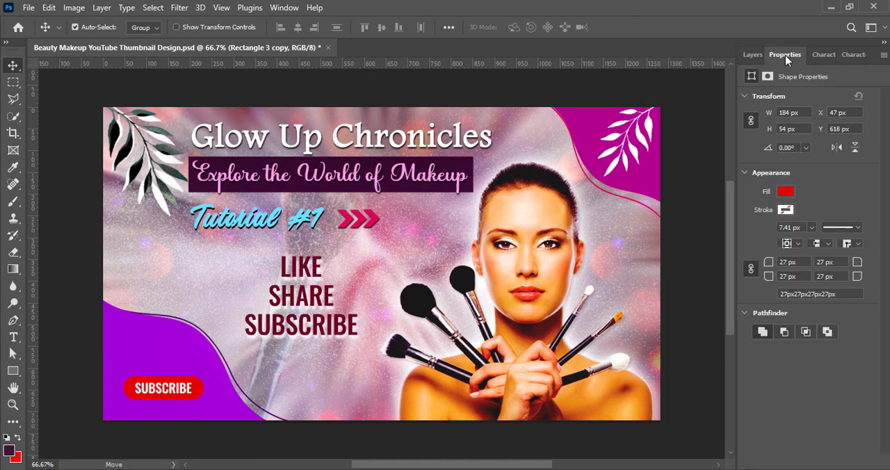
{"action": "left_click", "coordinate": [785, 192]}
{"action": "left_click", "coordinate": [716, 216]}
{"action": "left_click", "coordinate": [786, 210]}
{"action": "left_click", "coordinate": [710, 278]}
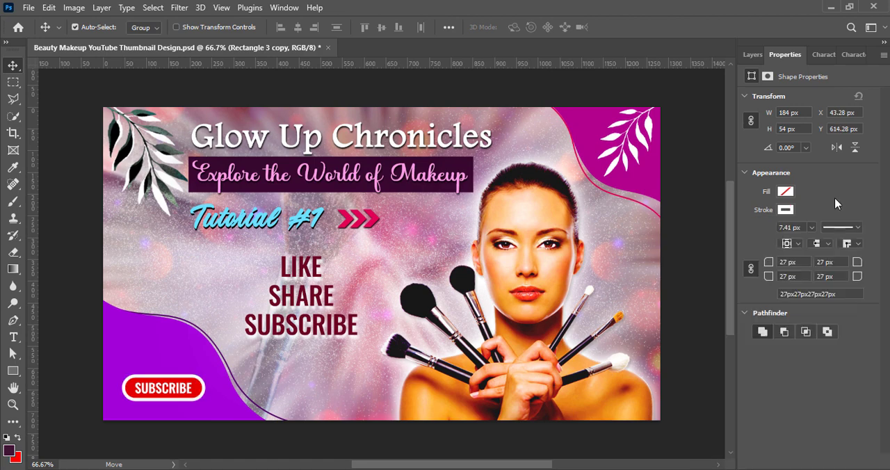
Step: Enlarge the white outline to about 204 × 76 px and center it around the red SUBSCRIBE button
{"action": "key", "text": "ctrl+t"}
{"action": "left_click_drag", "start_coordinate": [206, 402], "coordinate": [221, 407]}
{"action": "left_click_drag", "start_coordinate": [192, 390], "coordinate": [213, 389]}
{"action": "left_click_drag", "start_coordinate": [165, 370], "coordinate": [165, 368]}
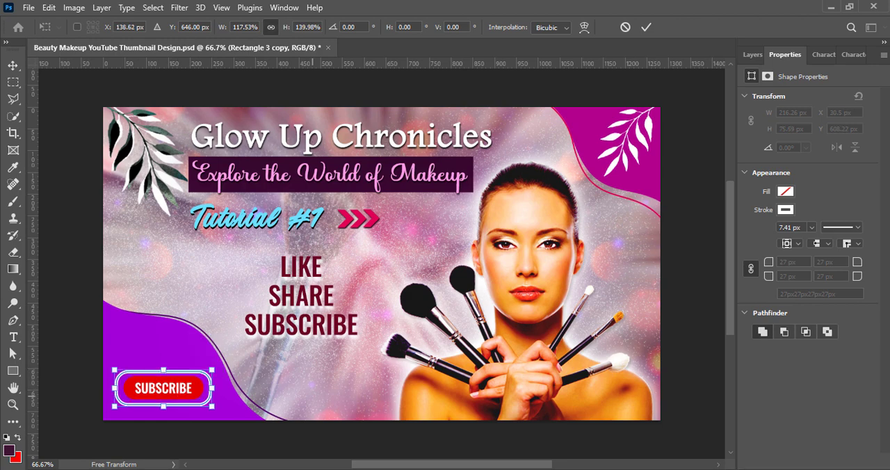
{"action": "left_click_drag", "start_coordinate": [117, 389], "coordinate": [123, 388]}
{"action": "left_click_drag", "start_coordinate": [161, 391], "coordinate": [158, 390]}
{"action": "left_click", "coordinate": [646, 27]}
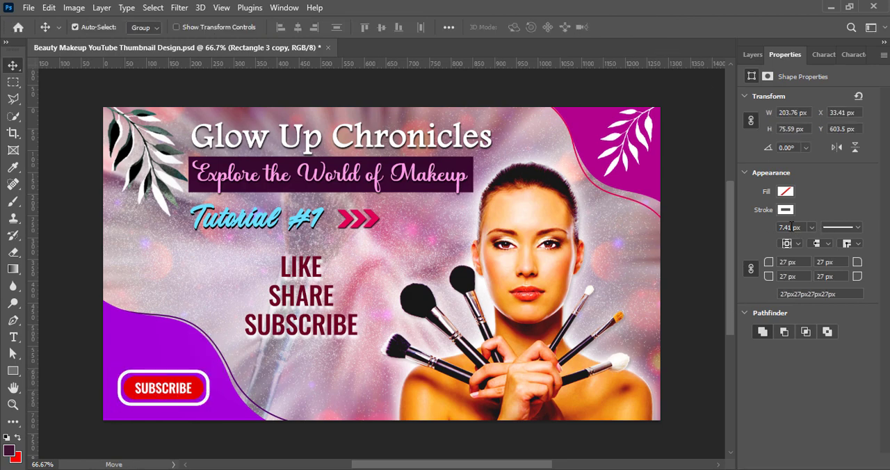
Step: Set the stroke width of the outline around the SUBSCRIBE button to 3 px
{"action": "left_click", "coordinate": [787, 228]}
{"action": "type", "text": "3"}
{"action": "key", "text": "Return"}
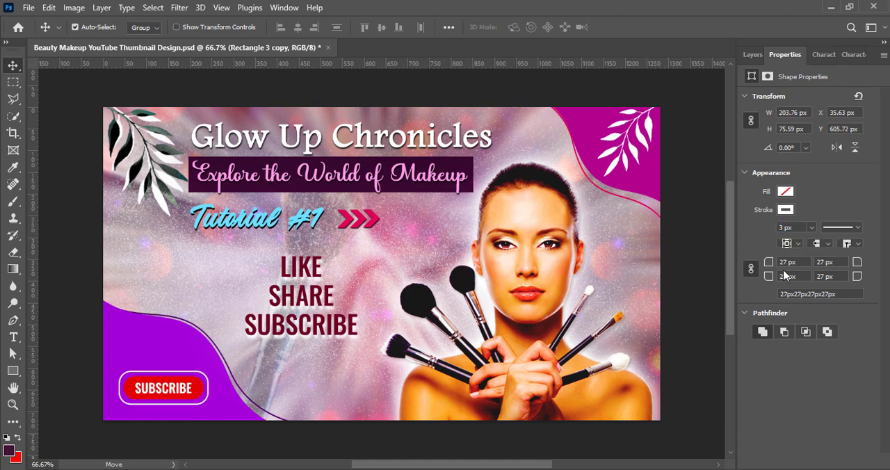
{"action": "key", "text": "Return"}
Step: Set all corner radii of the white outline to 38 px
{"action": "left_click_drag", "start_coordinate": [791, 262], "coordinate": [751, 262]}
{"action": "type", "text": "36"}
{"action": "key", "text": "Return"}
{"action": "type", "text": "38"}
{"action": "left_click", "coordinate": [750, 268]}
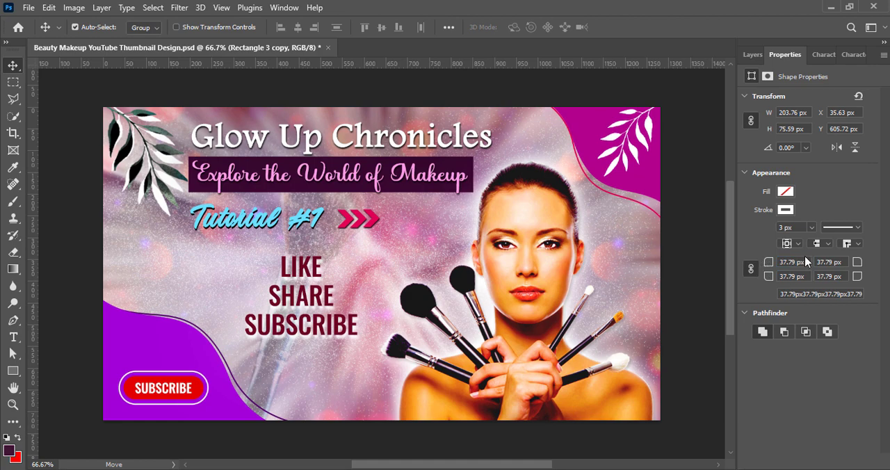
{"action": "type", "text": "38"}
{"action": "key", "text": "Return"}
Step: Select the SUBSCRIBE text and both button rectangles together, scale them down and place them in the purple corner
{"action": "left_click", "coordinate": [752, 55]}
{"action": "left_click", "coordinate": [817, 169], "text": "ctrl"}
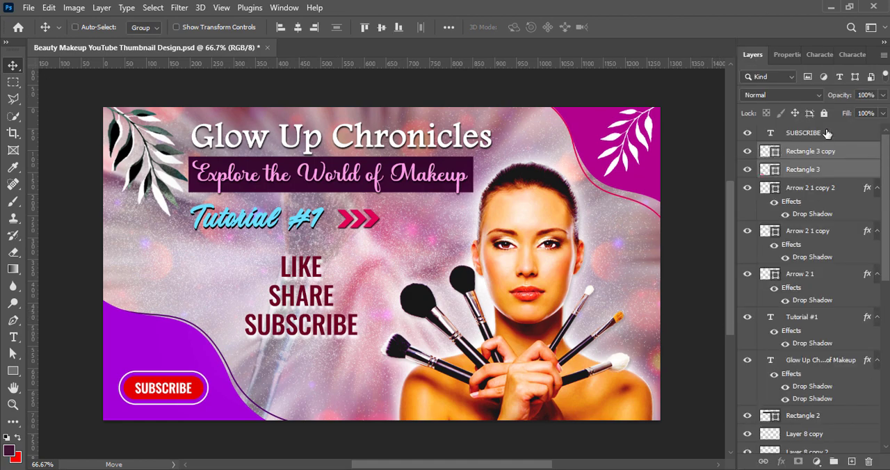
{"action": "left_click", "coordinate": [826, 134], "text": "ctrl"}
{"action": "key", "text": "ctrl+t"}
{"action": "left_click_drag", "start_coordinate": [208, 389], "coordinate": [184, 389]}
{"action": "left_click_drag", "start_coordinate": [147, 388], "coordinate": [196, 376]}
{"action": "key", "text": "Return"}
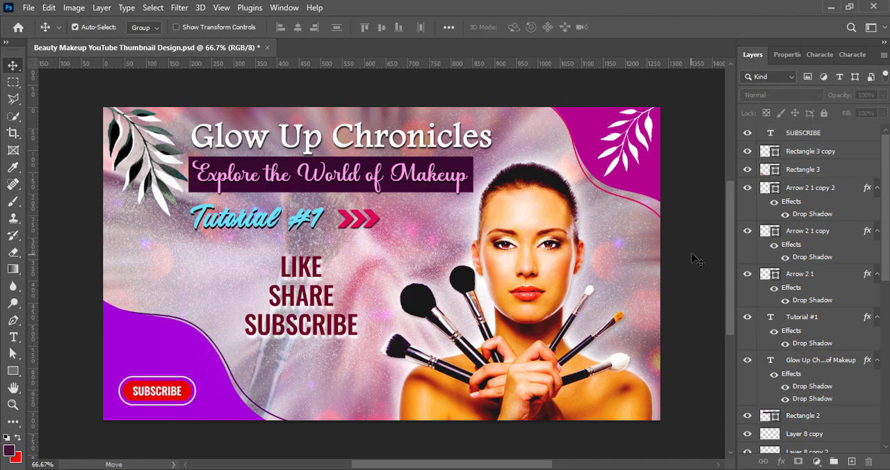
Step: Paste the white bell icon, shrink it, place it just right of the SUBSCRIBE button, and save the document
{"action": "key", "text": "ctrl+v"}
{"action": "left_click_drag", "start_coordinate": [247, 368], "coordinate": [240, 379]}
{"action": "key", "text": "ctrl+t"}
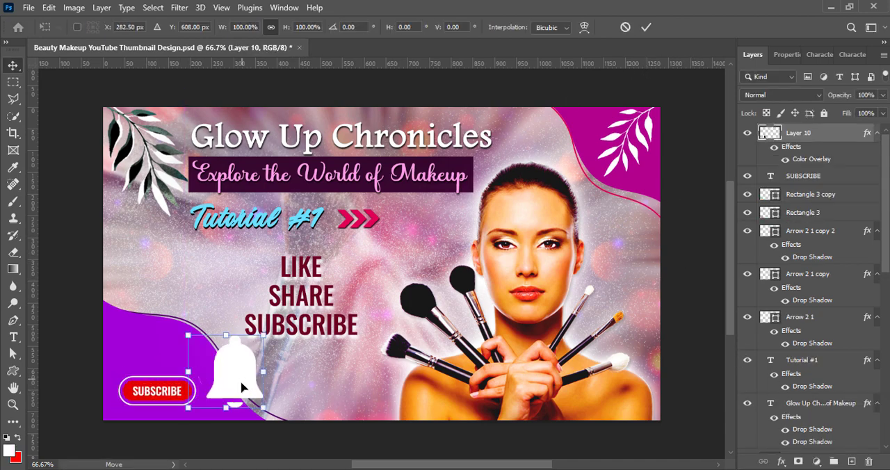
{"action": "left_click_drag", "start_coordinate": [260, 407], "coordinate": [234, 383]}
{"action": "left_click_drag", "start_coordinate": [227, 379], "coordinate": [228, 398]}
{"action": "left_click_drag", "start_coordinate": [236, 361], "coordinate": [218, 394]}
{"action": "left_click", "coordinate": [647, 28]}
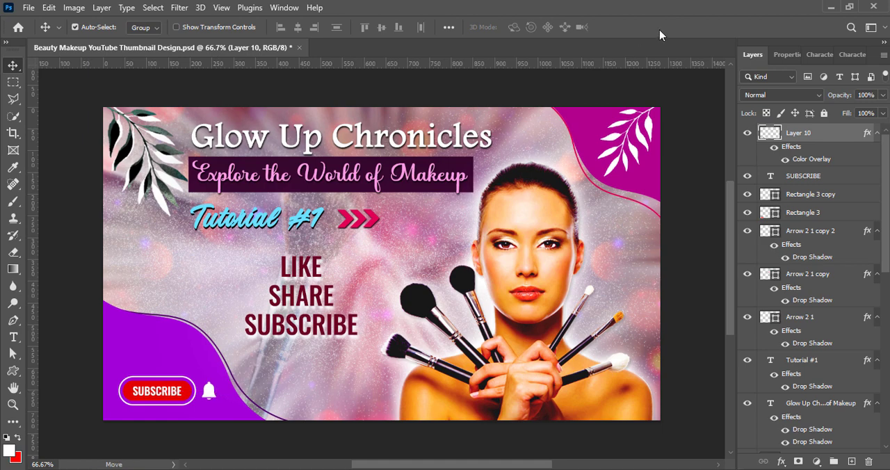
{"action": "key", "text": "ctrl+s"}
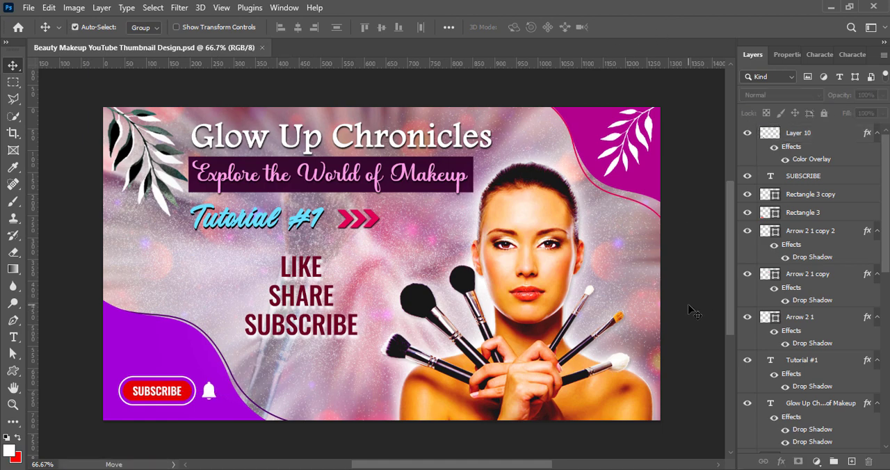
Step: Move the LIKE SHARE SUBSCRIBE text down and slightly right, beside the makeup brushes
{"action": "left_click_drag", "start_coordinate": [324, 296], "coordinate": [339, 349]}
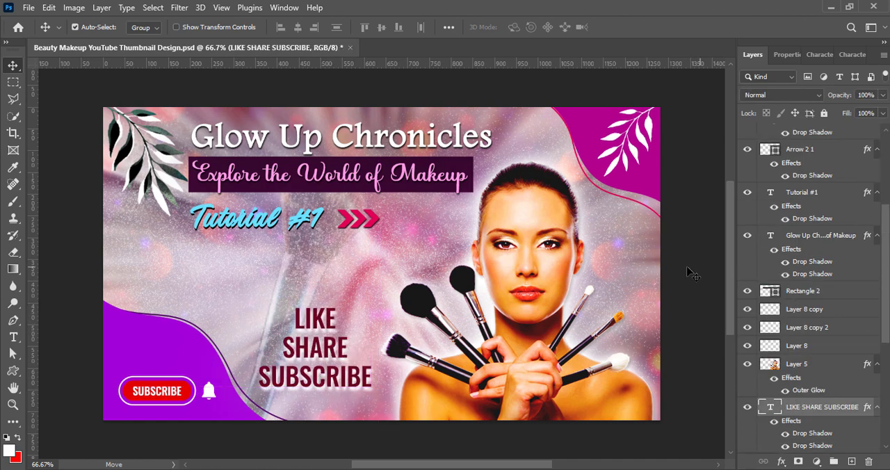
Step: Scale the Tutorial #1 text and its three arrows together to about 88% and centre them beneath the Explore the World of Makeup banner
{"action": "left_click", "coordinate": [816, 137]}
{"action": "left_click", "coordinate": [810, 180], "text": "ctrl"}
{"action": "left_click", "coordinate": [818, 221], "text": "ctrl"}
{"action": "scroll", "coordinate": [812, 188], "scroll_direction": "up", "scroll_amount": 1}
{"action": "left_click", "coordinate": [806, 134], "text": "ctrl"}
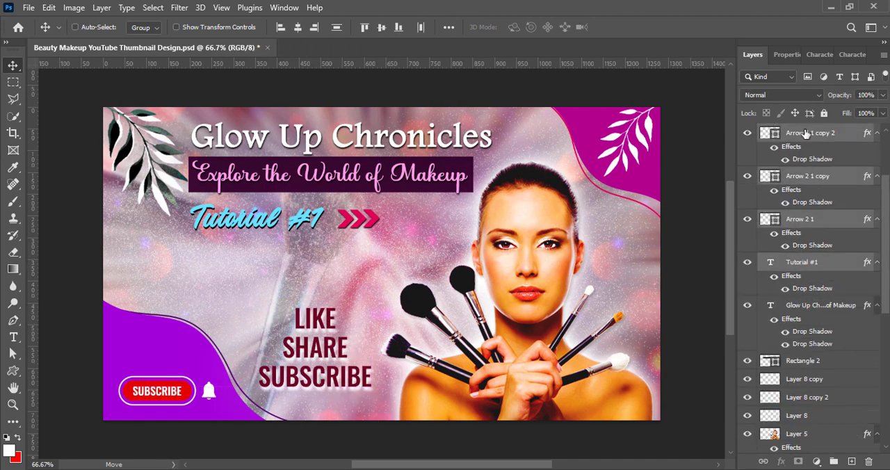
{"action": "key", "text": "ctrl+t"}
{"action": "left_click_drag", "start_coordinate": [380, 221], "coordinate": [360, 221]}
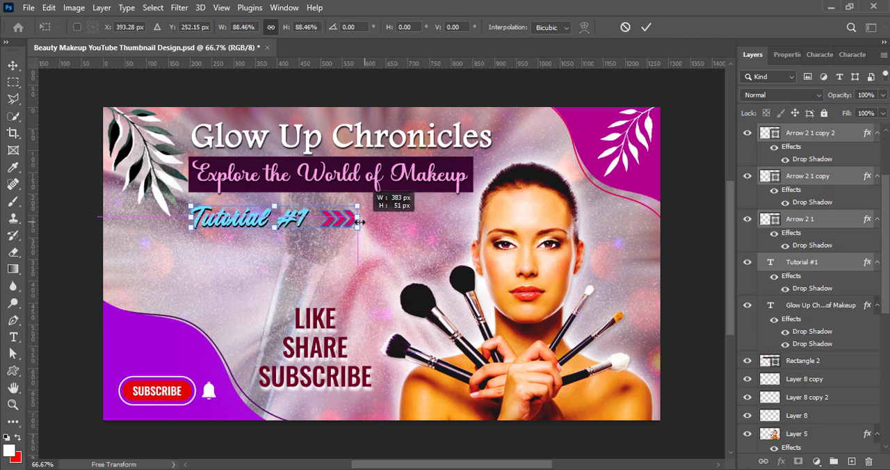
{"action": "left_click", "coordinate": [647, 27]}
{"action": "left_click_drag", "start_coordinate": [292, 222], "coordinate": [351, 220]}
{"action": "left_click", "coordinate": [689, 216]}
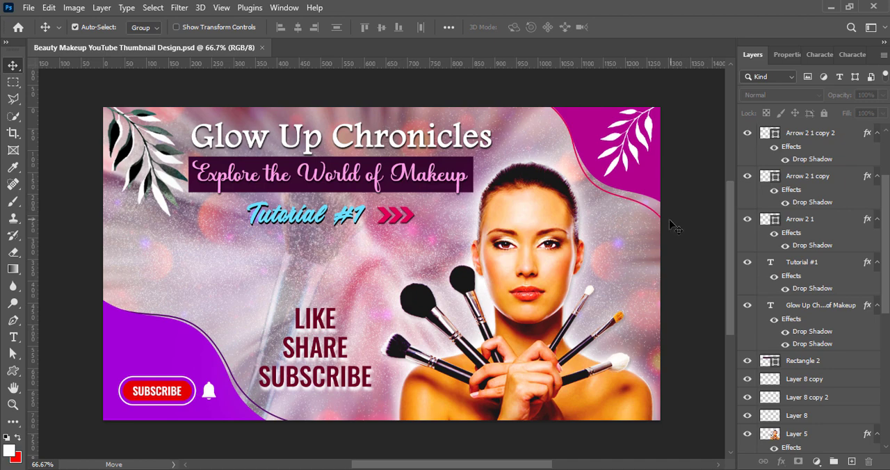
Step: Examine the finished thumbnail's overall layout, including the titles, arrows, model and subscribe elements, at different magnifications
{"action": "scroll", "coordinate": [480, 268], "scroll_direction": "down", "scroll_amount": 2}
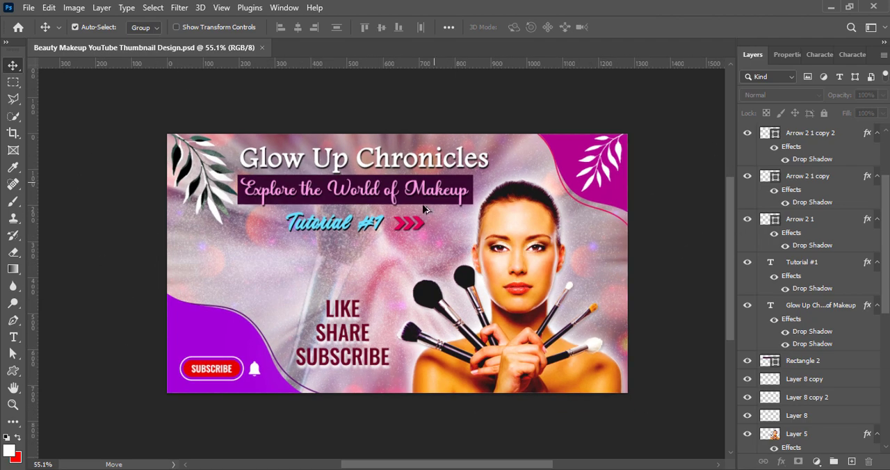
{"action": "scroll", "coordinate": [425, 208], "scroll_direction": "down", "scroll_amount": 2}
{"action": "scroll", "coordinate": [691, 347], "scroll_direction": "up", "scroll_amount": 4}
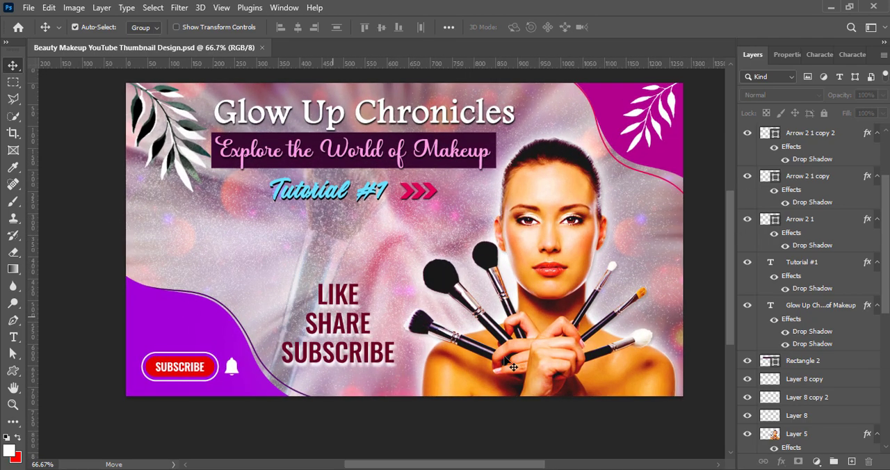
{"action": "scroll", "coordinate": [476, 317], "scroll_direction": "up", "scroll_amount": 3}
{"action": "scroll", "coordinate": [476, 317], "scroll_direction": "down", "scroll_amount": 3}
{"action": "scroll", "coordinate": [476, 318], "scroll_direction": "up", "scroll_amount": 4}
{"action": "scroll", "coordinate": [477, 317], "scroll_direction": "down", "scroll_amount": 4}
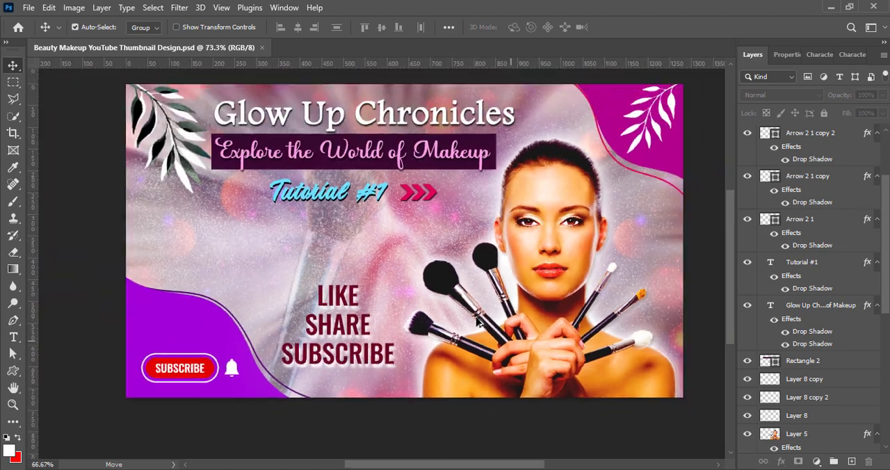
{"action": "scroll", "coordinate": [477, 321], "scroll_direction": "down", "scroll_amount": 1}
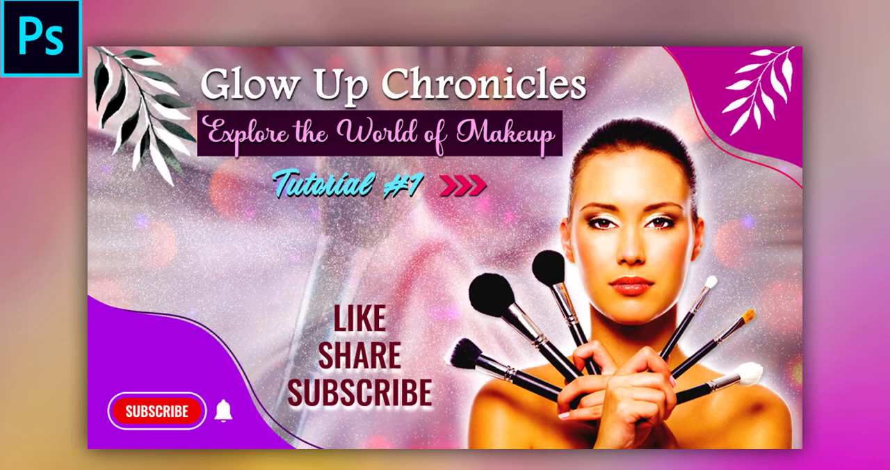